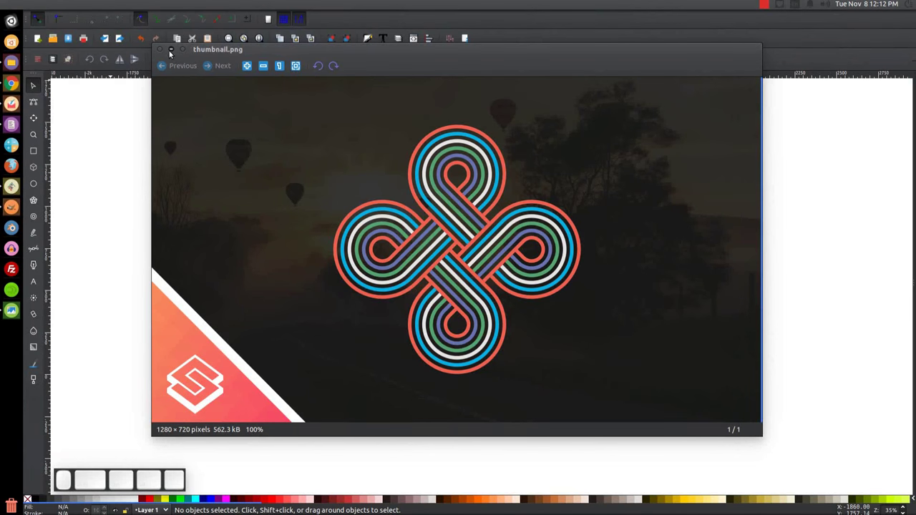
# Minimize the thumbnail.png reference image and set the canvas zoom to 1:1.
pyautogui.click(172, 51)
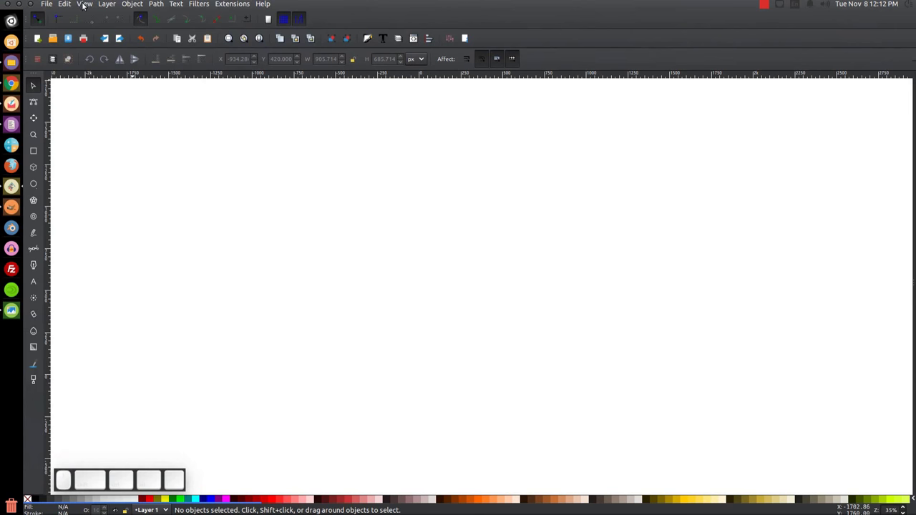
pyautogui.click(84, 4)
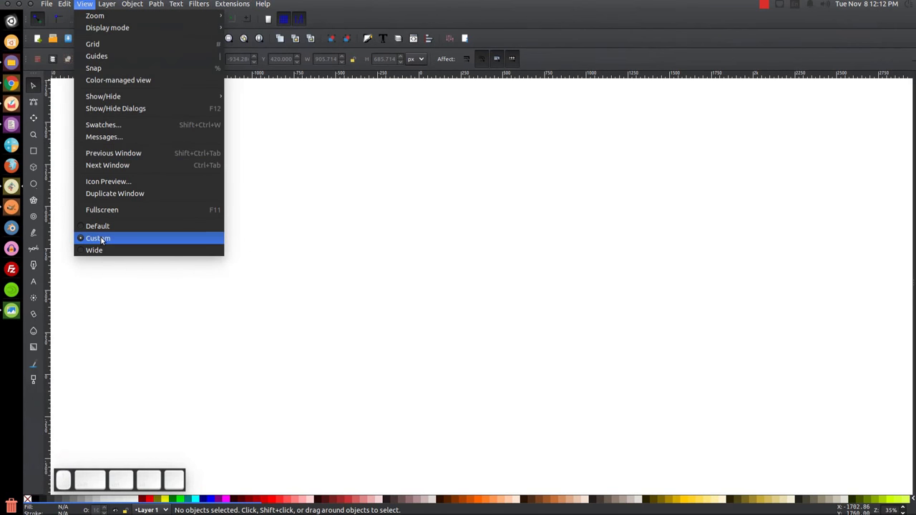
pyautogui.moveTo(171, 17)
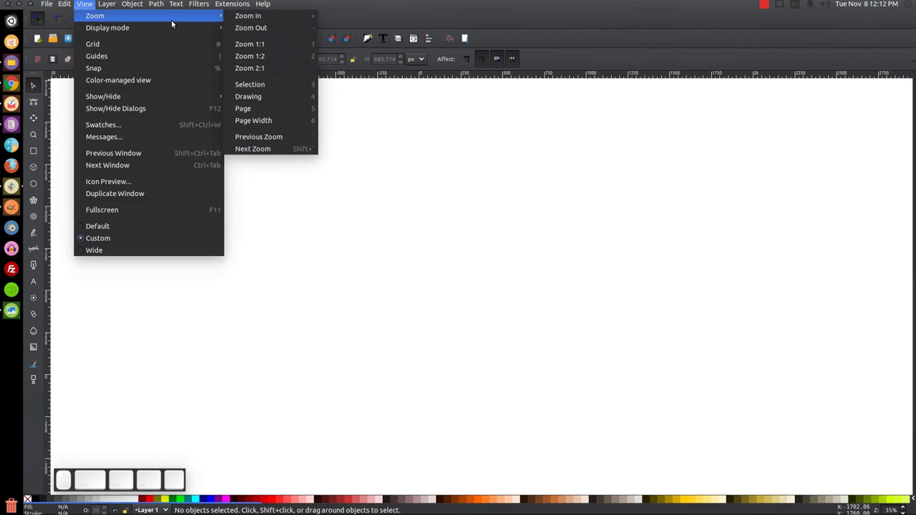
pyautogui.click(249, 43)
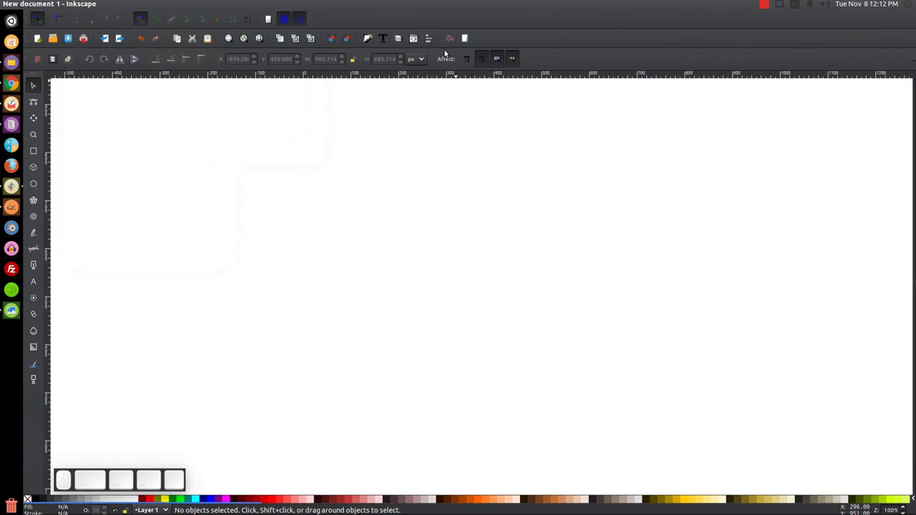
# Open Align and Distribute with alignment relative to Last selected, and open Fill and Stroke.
pyautogui.click(428, 40)
pyautogui.click(882, 113)
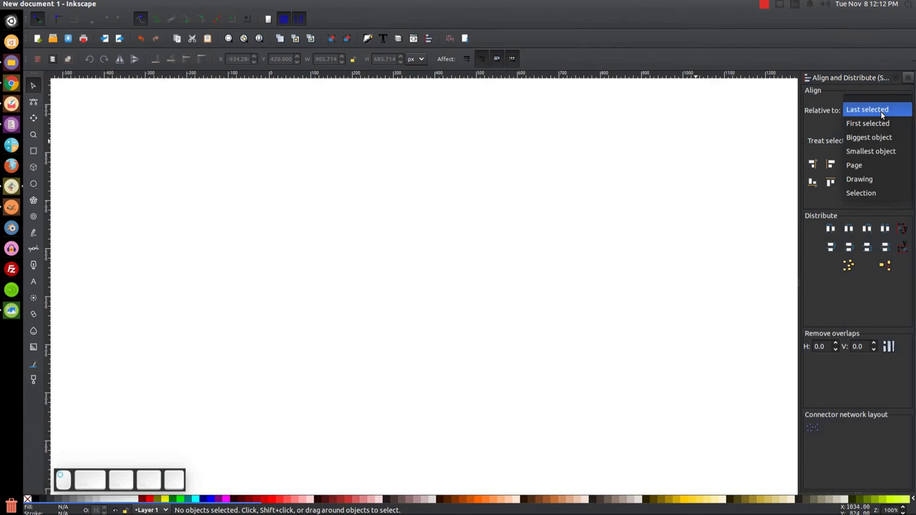
pyautogui.click(882, 116)
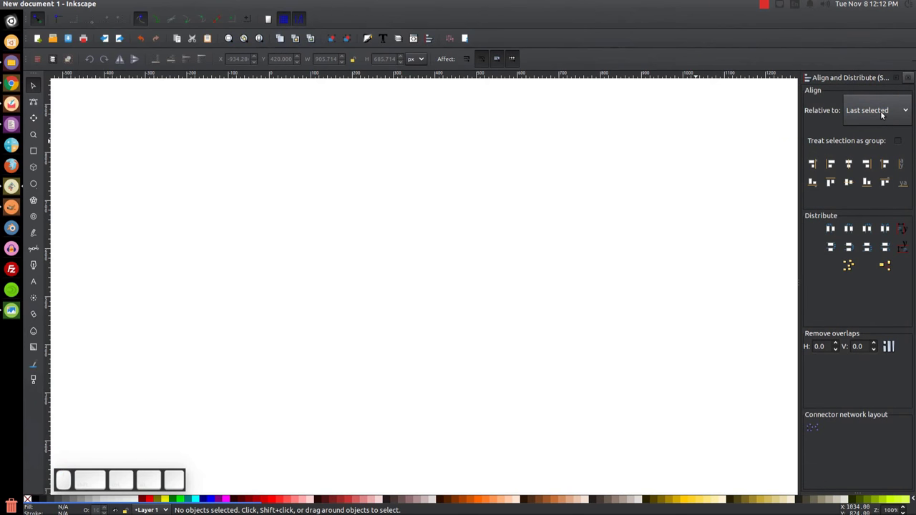
pyautogui.click(368, 39)
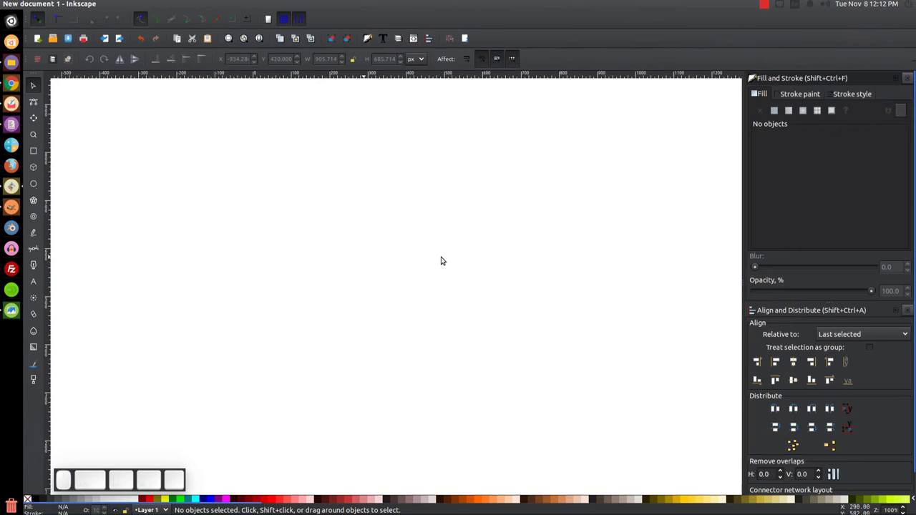
# Draw a square about 44 px wide on the canvas, lower its opacity to 55.7% and fill it with red.
pyautogui.click(33, 151)
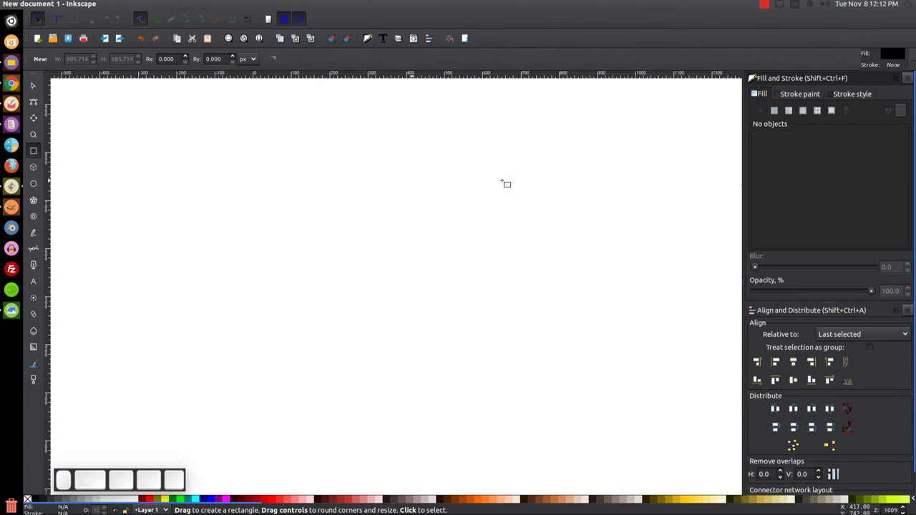
pyautogui.hotkey('ctrl', 'shift', 'f')
pyautogui.moveTo(452, 201)
pyautogui.mouseDown()
pyautogui.moveTo(473, 220)
pyautogui.moveTo(463, 210)
pyautogui.mouseUp()
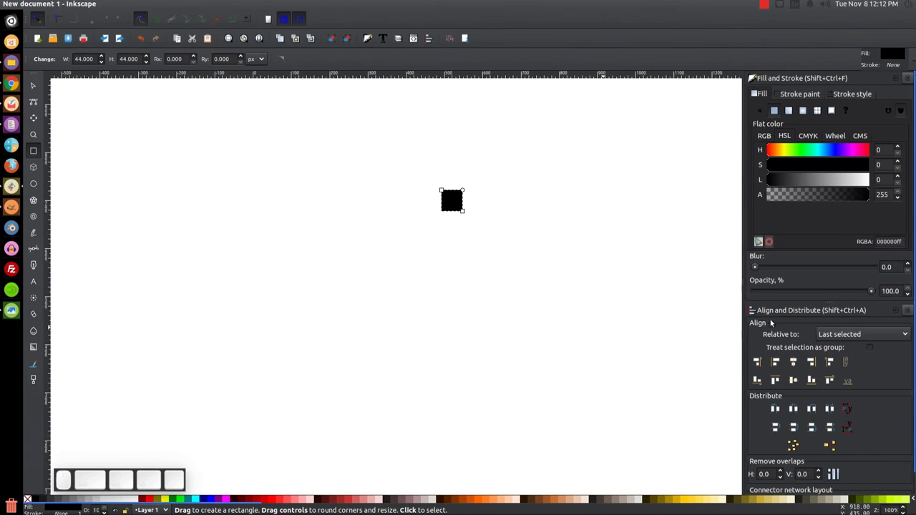
pyautogui.moveTo(871, 293); pyautogui.dragTo(825, 298)
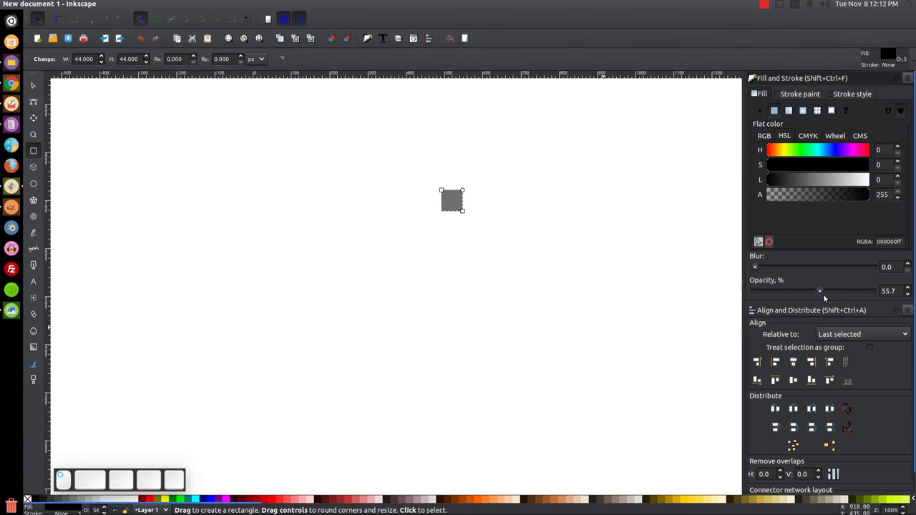
pyautogui.click(150, 500)
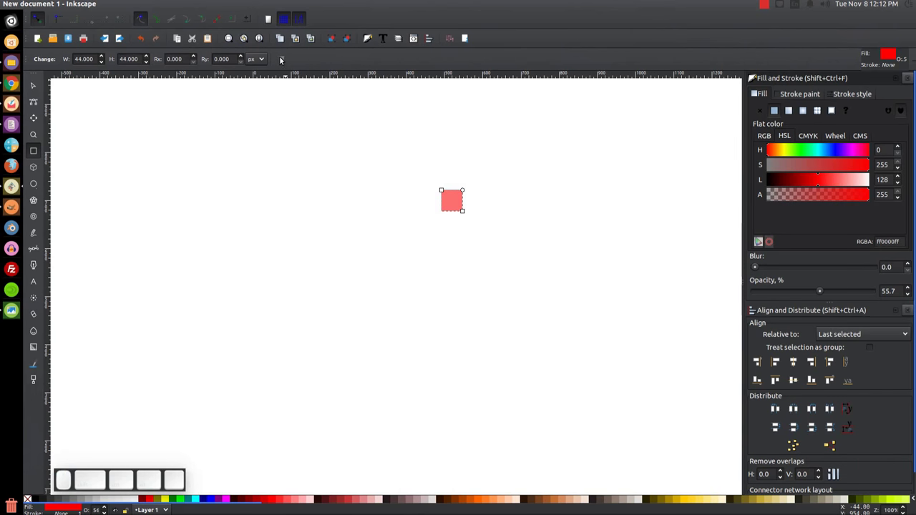
# Convert the red square from an object to a path.
pyautogui.moveTo(164, 6)
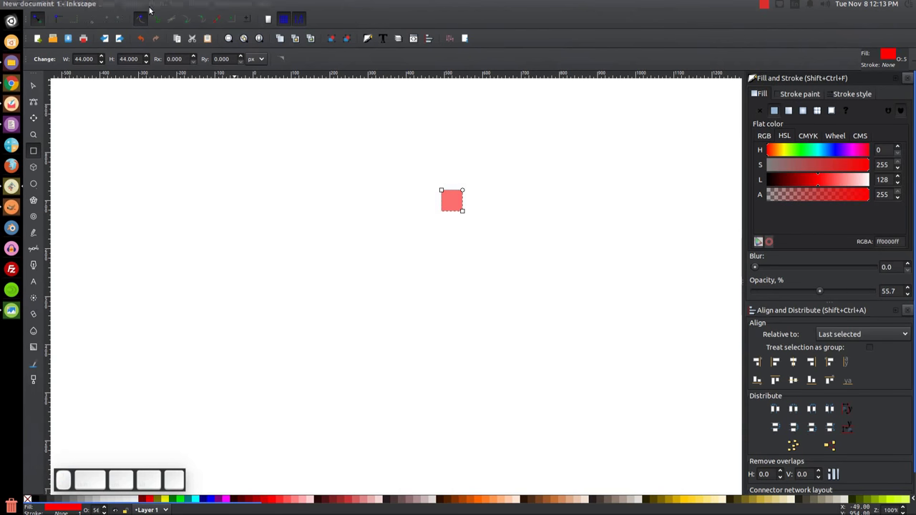
pyautogui.click(156, 5)
pyautogui.click(162, 16)
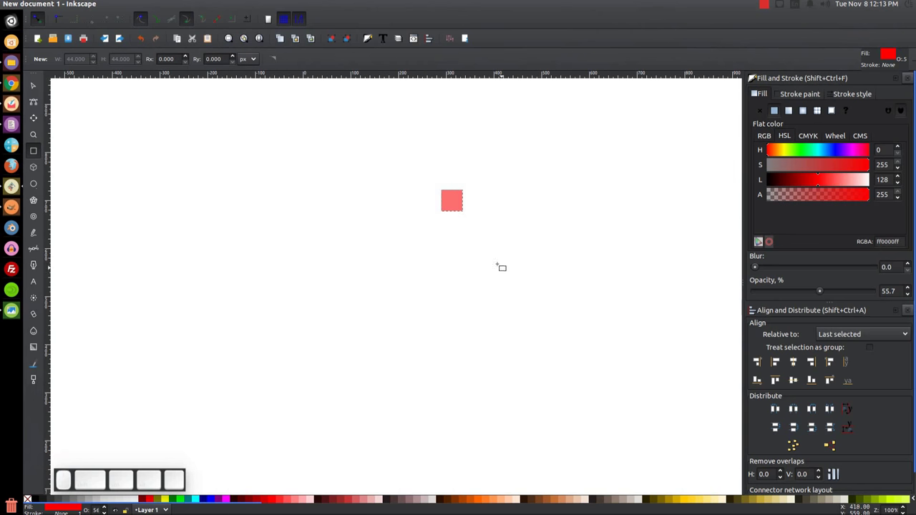
# Duplicate the red square, color the copy lime green and snap it directly below the original.
pyautogui.click(32, 85)
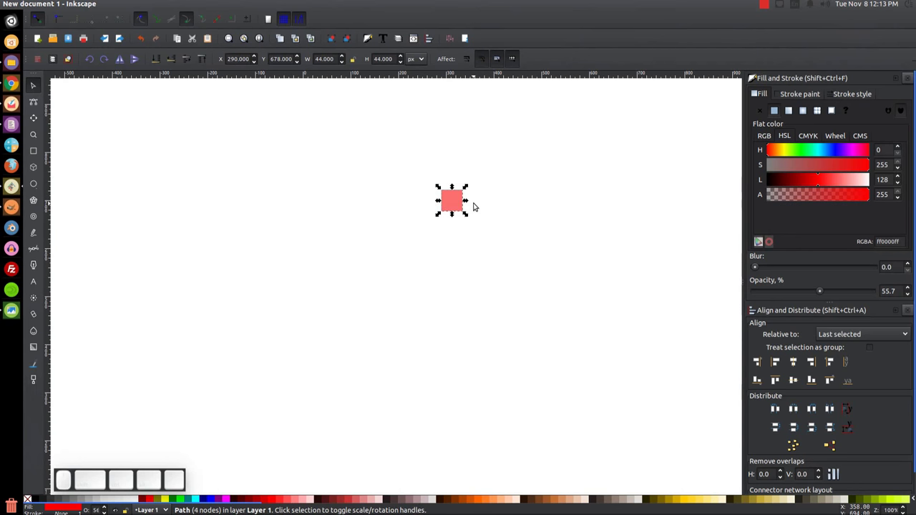
pyautogui.hotkey('ctrl', 'd')
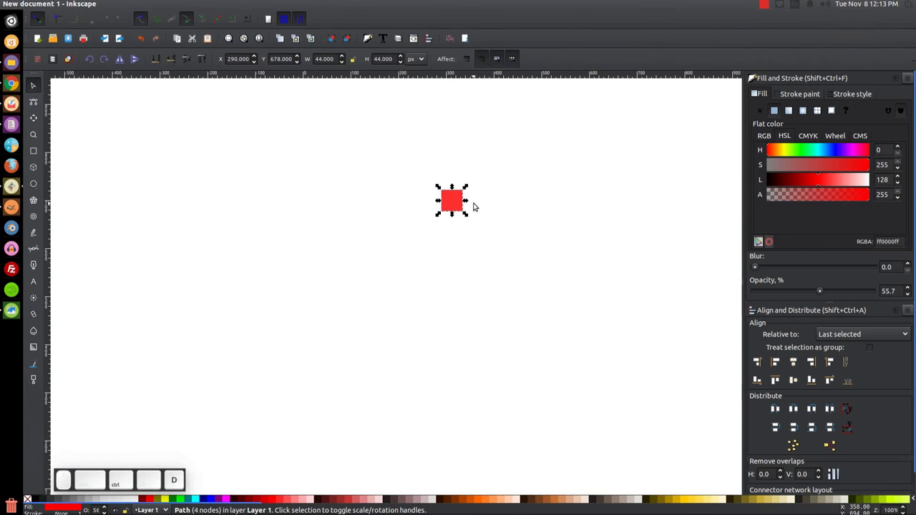
pyautogui.click(181, 501)
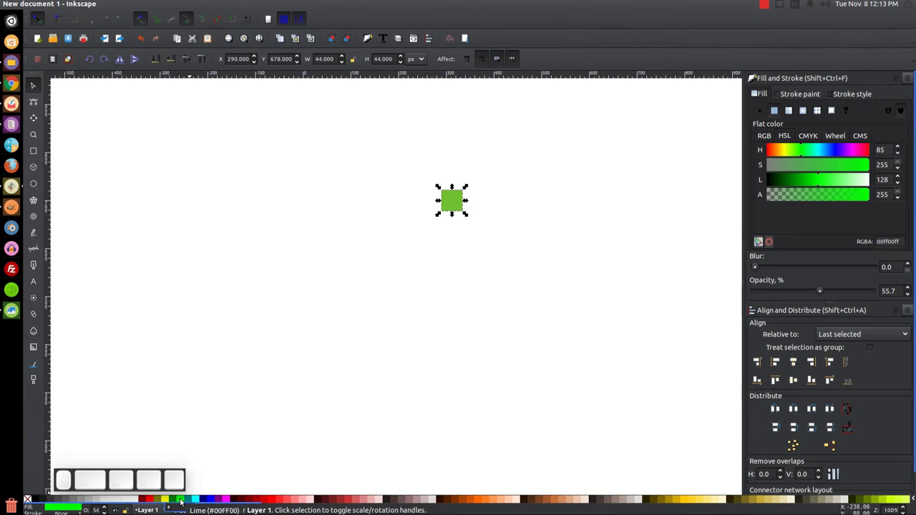
pyautogui.moveTo(449, 199); pyautogui.dragTo(449, 222)
# Duplicate the red and green squares repeatedly, snapping each copy below the last, to build a column of twelve alternating squares.
pyautogui.moveTo(544, 333); pyautogui.dragTo(408, 172)
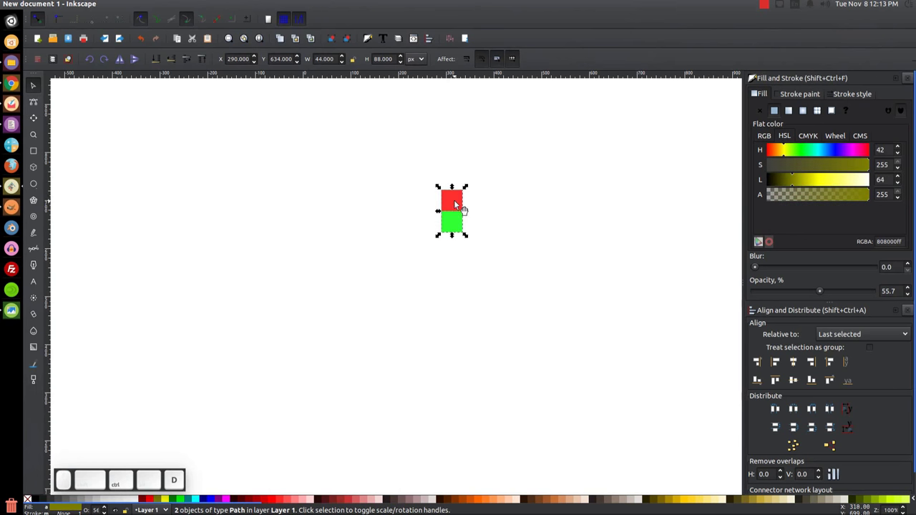
pyautogui.moveTo(451, 194); pyautogui.dragTo(450, 246)
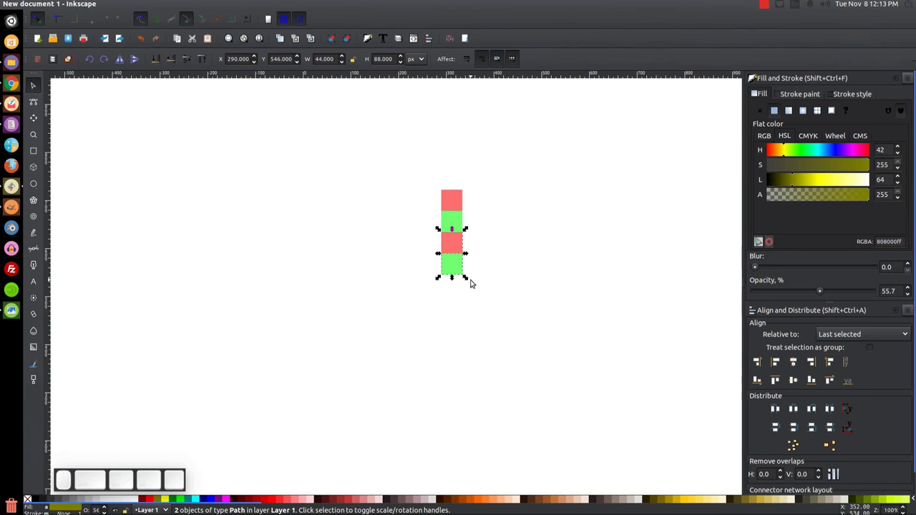
pyautogui.moveTo(537, 318); pyautogui.dragTo(393, 152)
pyautogui.hotkey('ctrl', 'd')
pyautogui.moveTo(451, 201)
pyautogui.mouseDown()
pyautogui.moveTo(471, 270)
pyautogui.moveTo(461, 304)
pyautogui.moveTo(452, 287)
pyautogui.mouseUp()
pyautogui.scroll(-1, 489, 275)
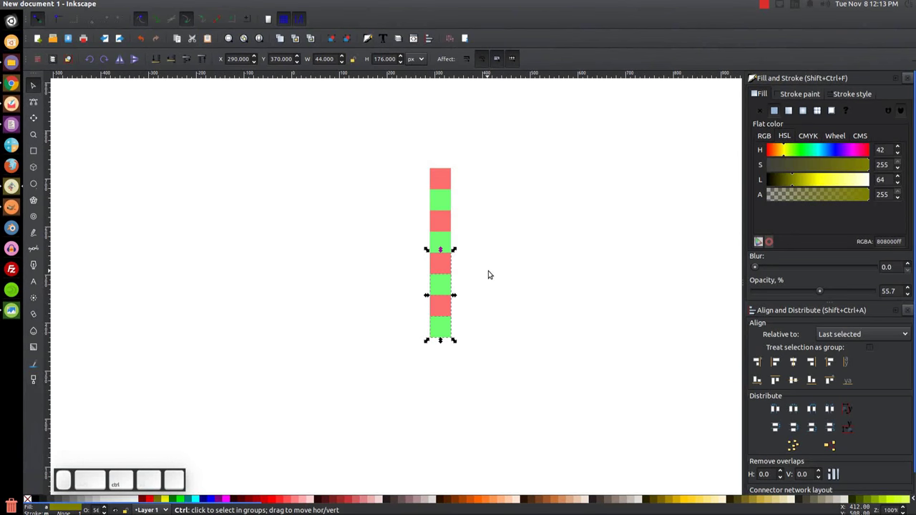
pyautogui.hotkey('ctrl', 'd')
pyautogui.moveTo(438, 259)
pyautogui.mouseDown()
pyautogui.moveTo(466, 323)
pyautogui.moveTo(437, 346)
pyautogui.moveTo(460, 353)
pyautogui.mouseUp()
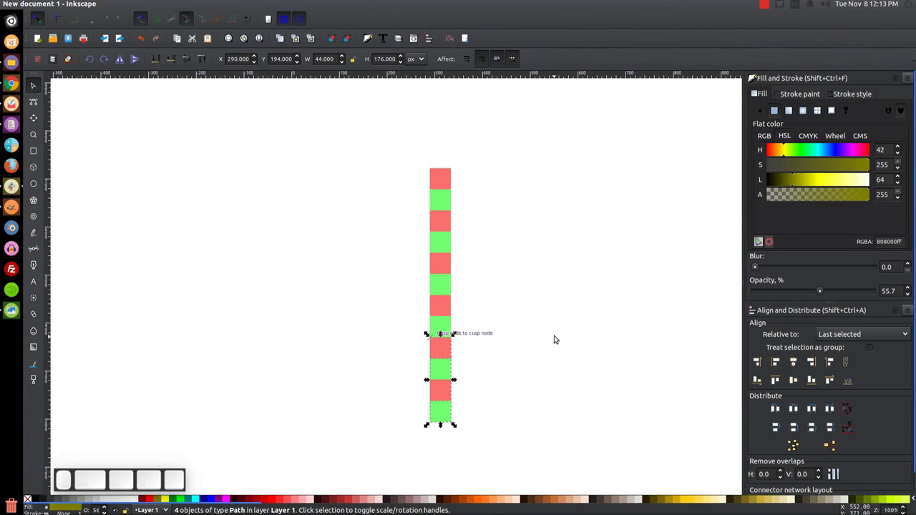
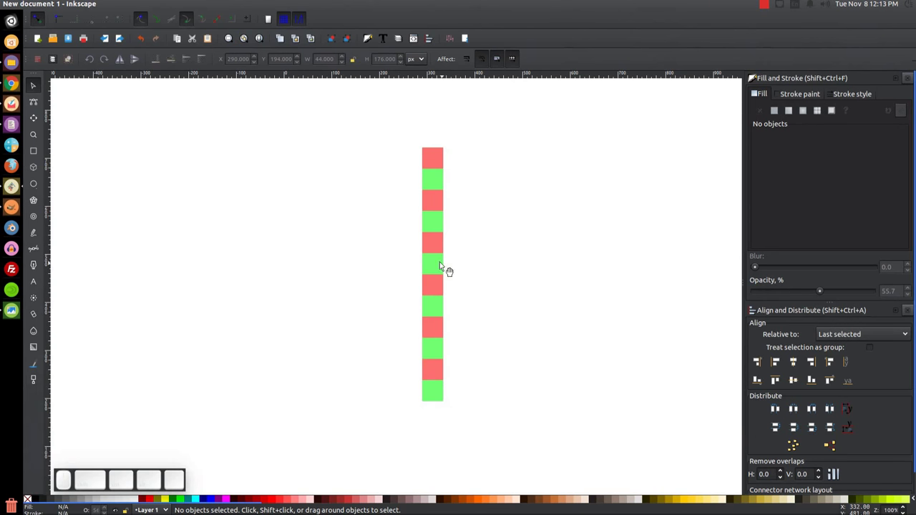
# Delete all six green squares from the column, leaving evenly spaced red squares.
pyautogui.hscroll(-1, 533, 229)
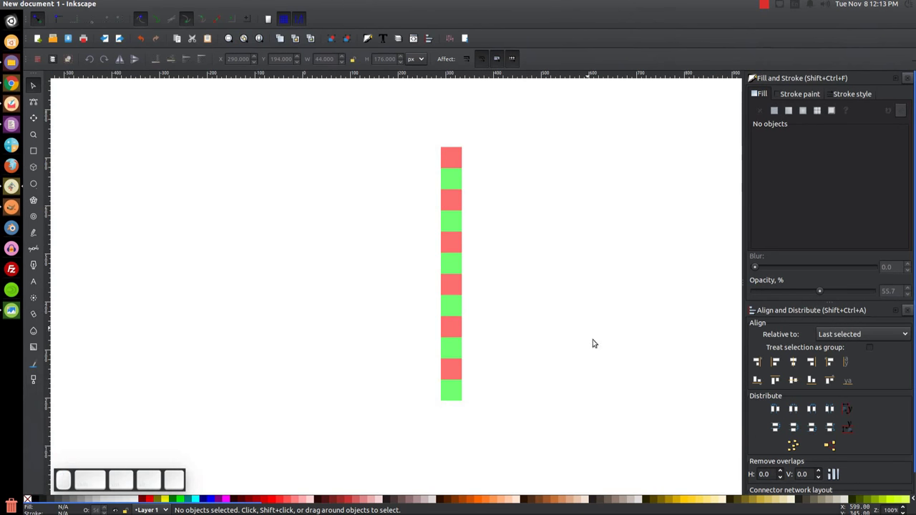
pyautogui.click(454, 396)
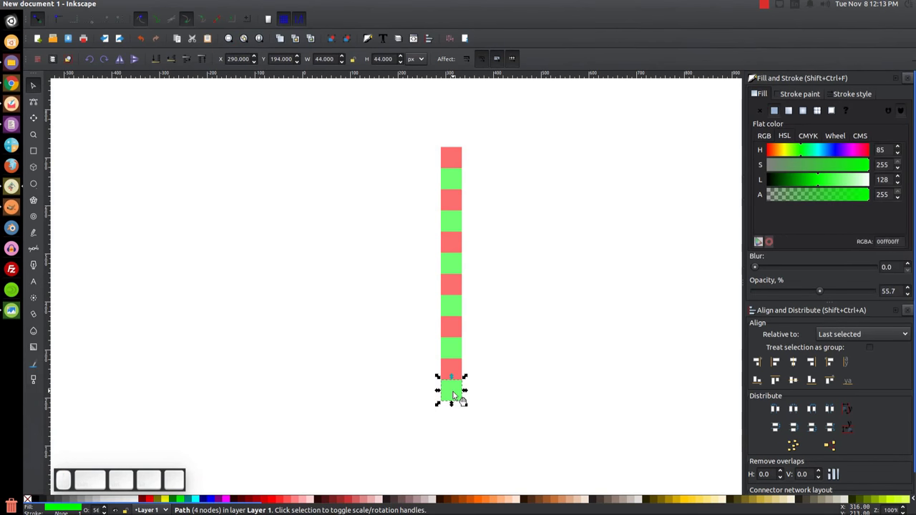
pyautogui.press('Delete')
pyautogui.click(447, 349)
pyautogui.press('Delete')
pyautogui.click(453, 311)
pyautogui.press('Delete')
pyautogui.click(457, 268)
pyautogui.press('Delete')
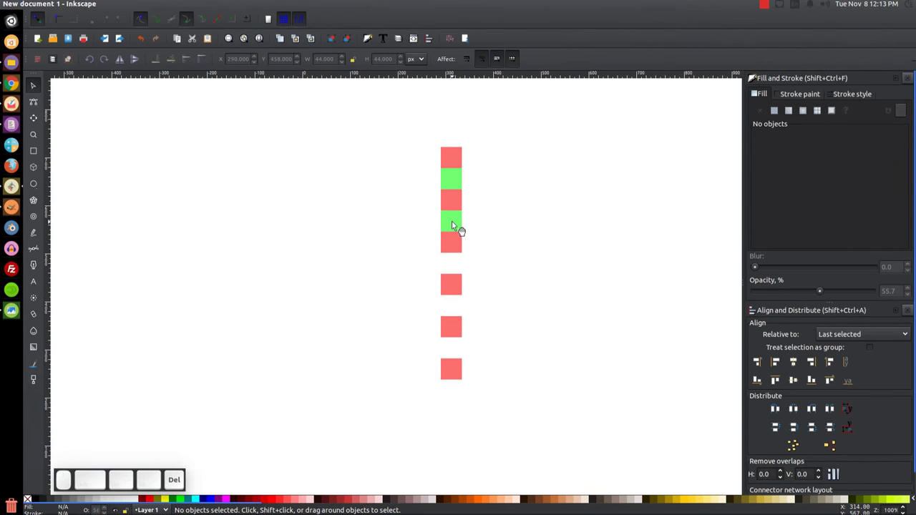
pyautogui.click(452, 226)
pyautogui.press('Delete')
pyautogui.click(450, 184)
pyautogui.press('Delete')
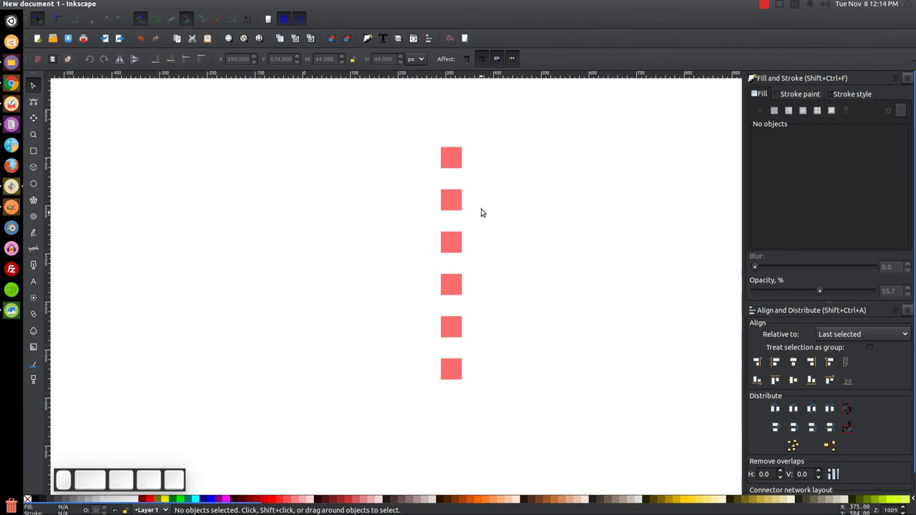
# Select the six red squares and unify them into one path with Union.
pyautogui.moveTo(543, 431)
pyautogui.mouseDown()
pyautogui.moveTo(396, 127)
pyautogui.moveTo(384, 120)
pyautogui.mouseUp()
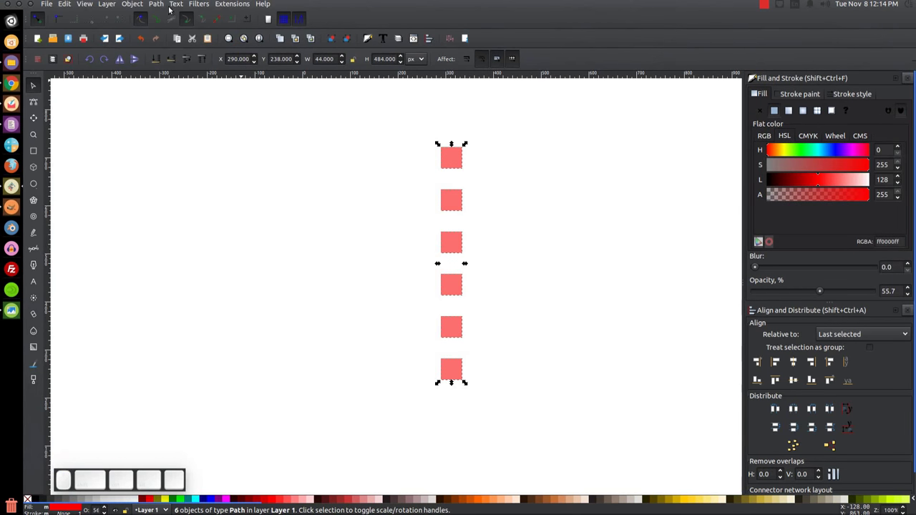
pyautogui.click(156, 4)
pyautogui.click(171, 56)
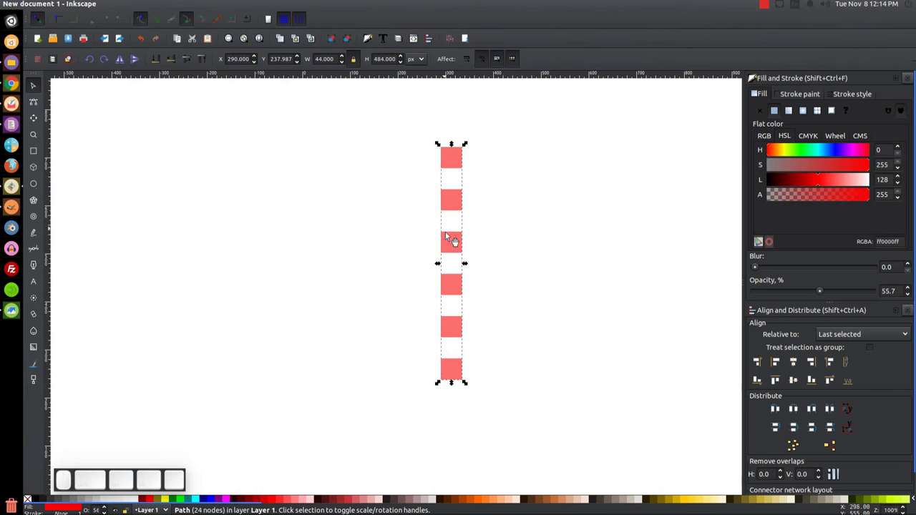
# Scale the column of red squares proportionally to a height of 100 px.
pyautogui.doubleClick(380, 59)
pyautogui.write('100')
pyautogui.press('Return')
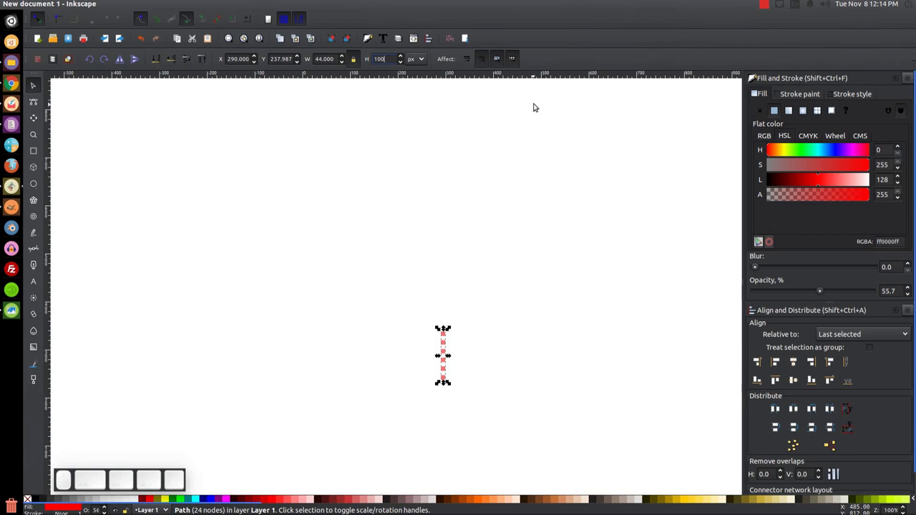
# Move the small column of red squares to the upper right of the canvas and copy it.
pyautogui.moveTo(447, 352); pyautogui.dragTo(574, 166)
pyautogui.rightClick(571, 160)
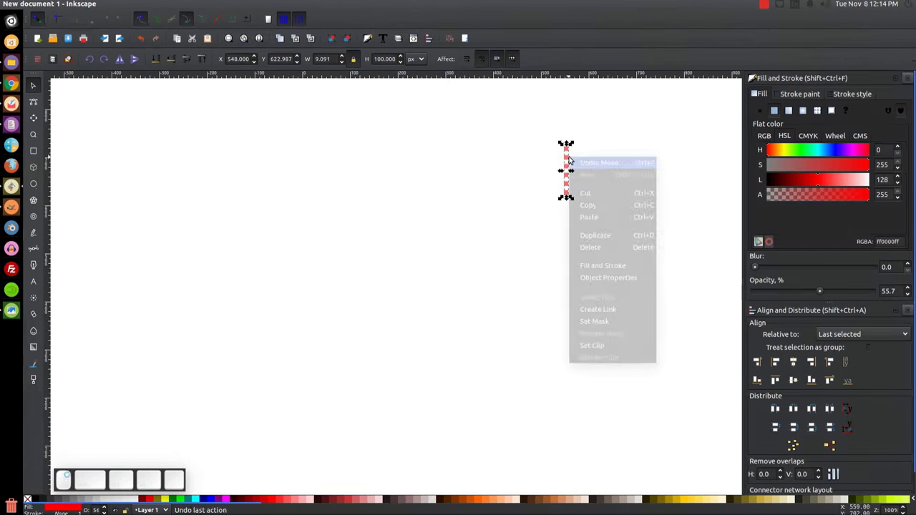
pyautogui.click(589, 209)
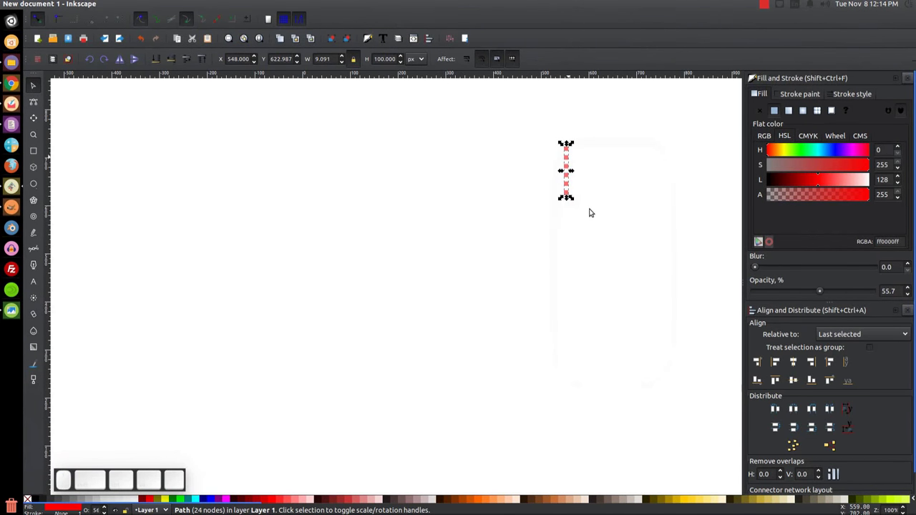
# Draw a green circle about 188 px across near the middle of the canvas.
pyautogui.click(33, 183)
pyautogui.hotkey('ctrl', 'shift')
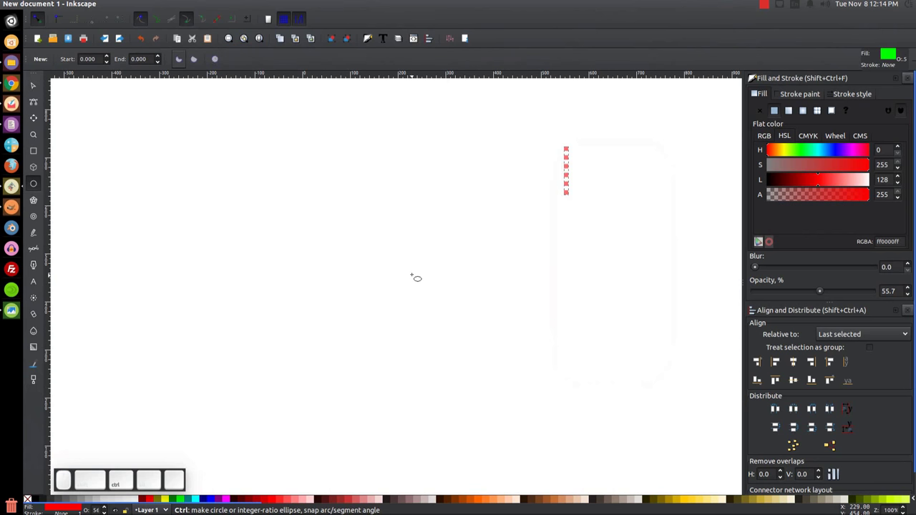
pyautogui.moveTo(387, 260); pyautogui.dragTo(436, 305)
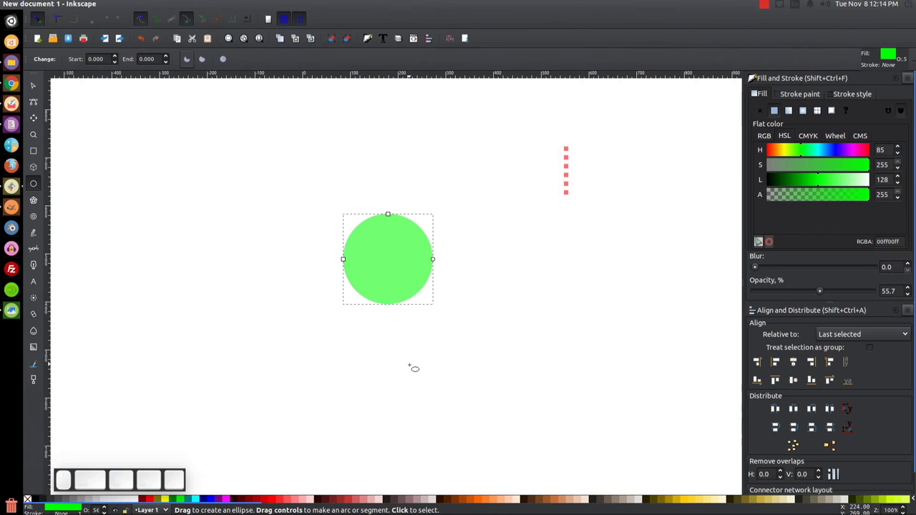
# Resize the green circle proportionally to 150 px in width and height.
pyautogui.click(33, 84)
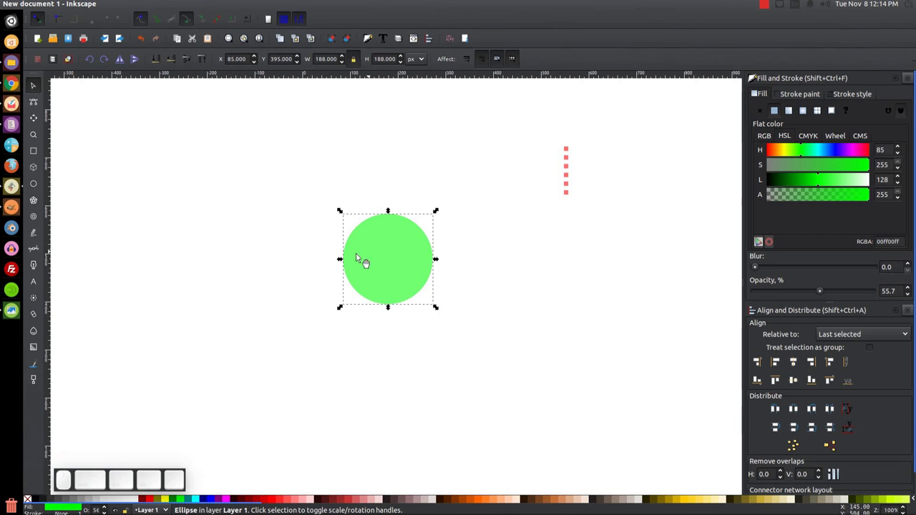
pyautogui.doubleClick(323, 59)
pyautogui.write('150')
pyautogui.press('Return')
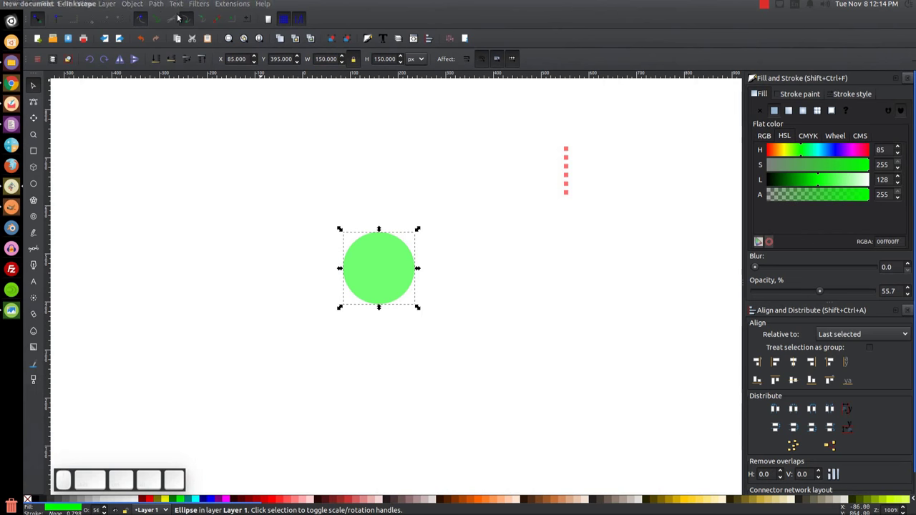
# Convert the green circle to a path and check the design in the reference image thumbnail.png.
pyautogui.click(156, 4)
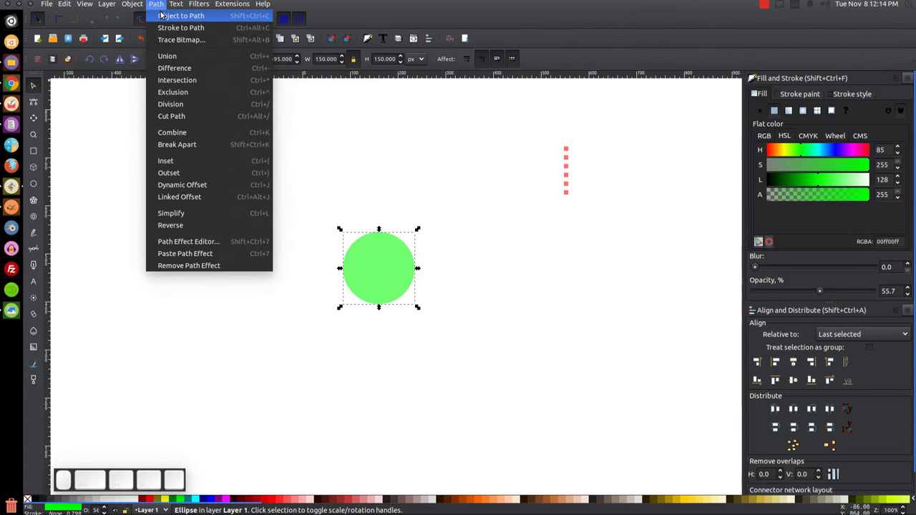
pyautogui.click(172, 16)
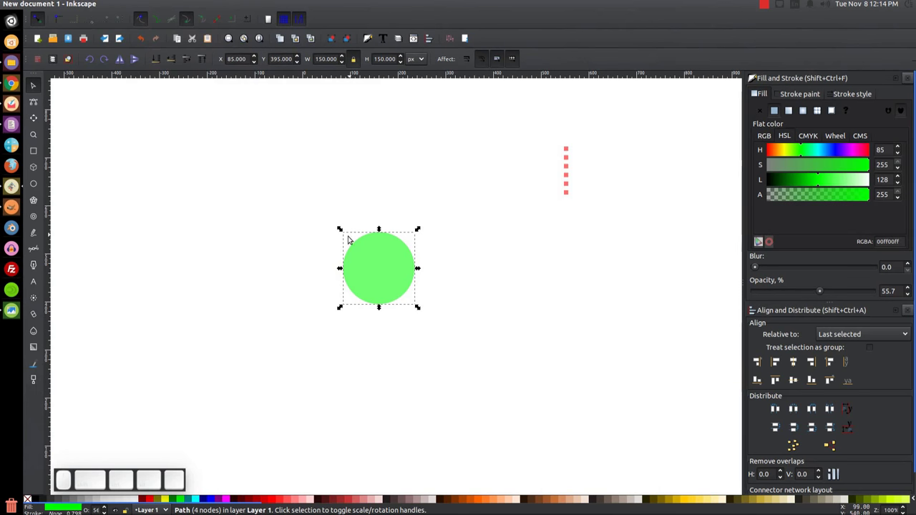
pyautogui.click(11, 311)
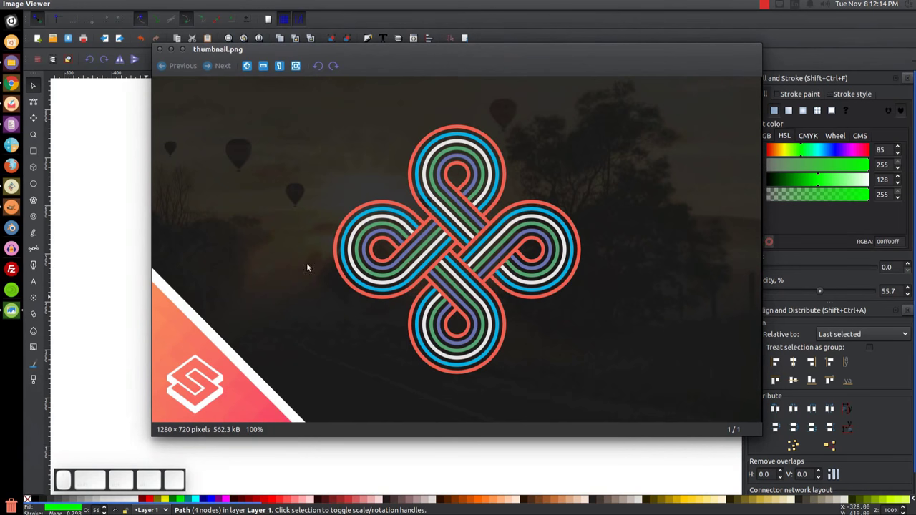
pyautogui.click(170, 49)
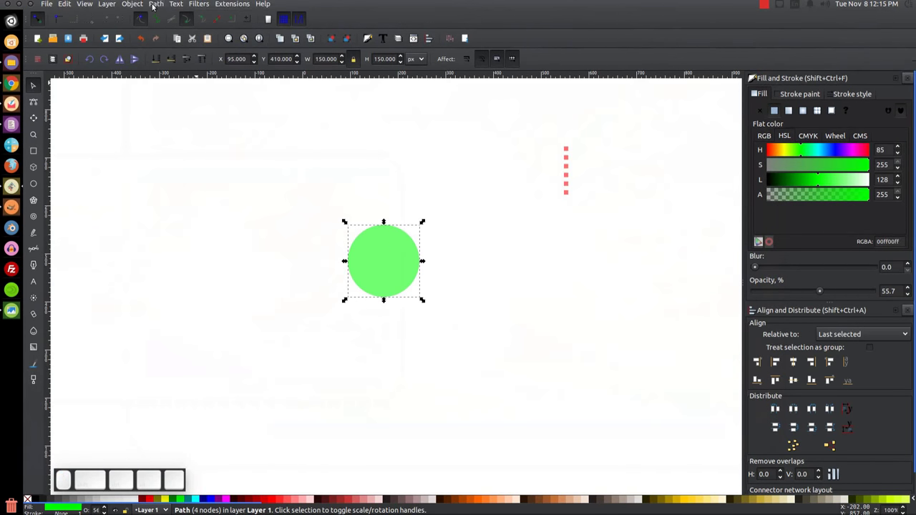
# Apply a Pattern Along Path effect to the green circle, linking the copied column of squares as the pattern source.
pyautogui.click(154, 4)
pyautogui.click(204, 241)
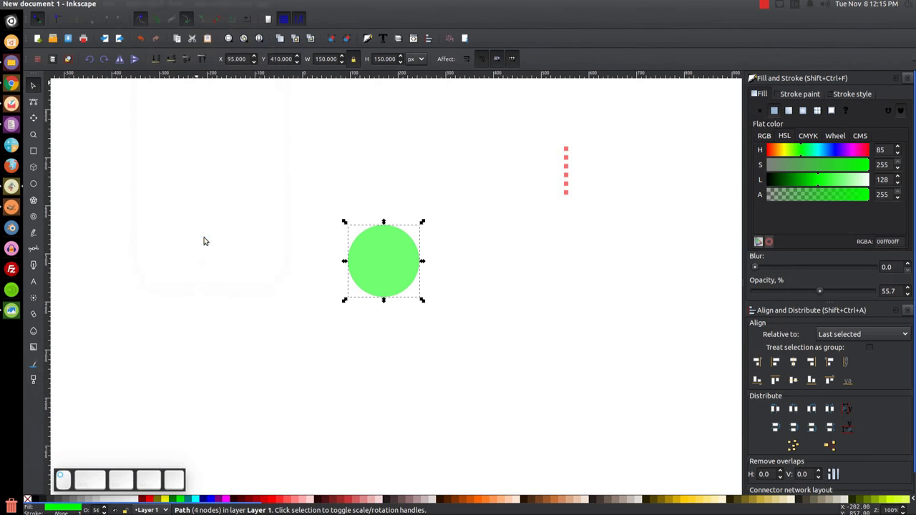
pyautogui.click(840, 101)
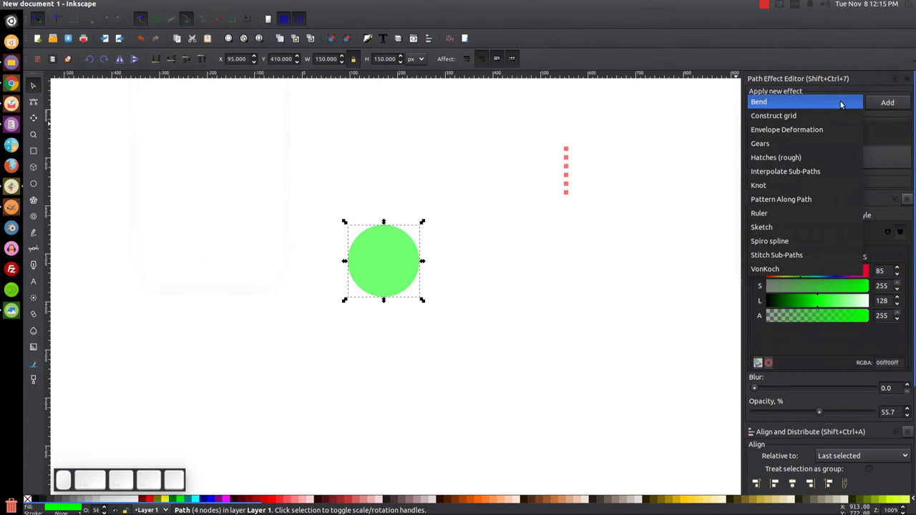
pyautogui.click(788, 201)
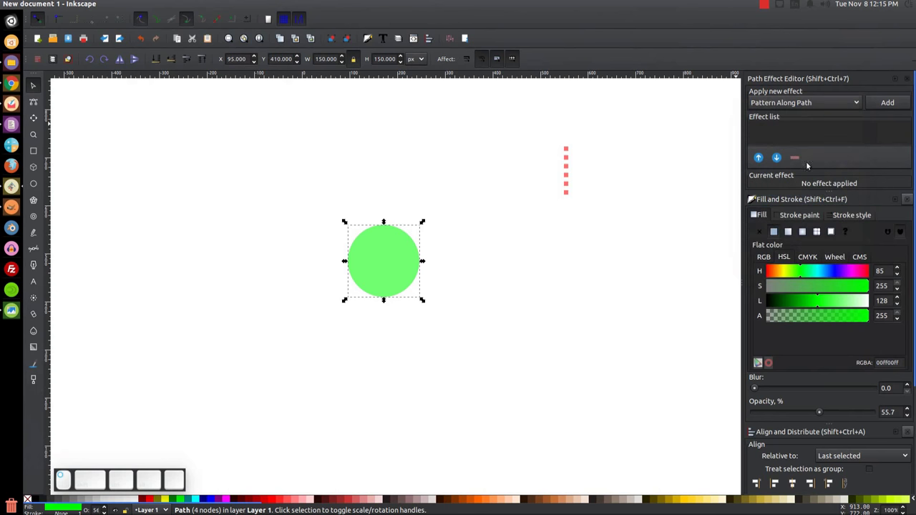
pyautogui.click(892, 104)
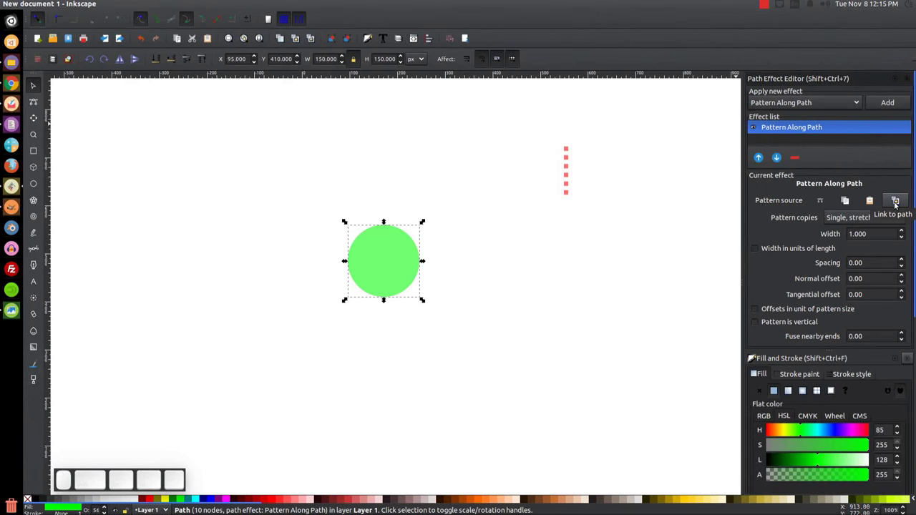
pyautogui.click(895, 201)
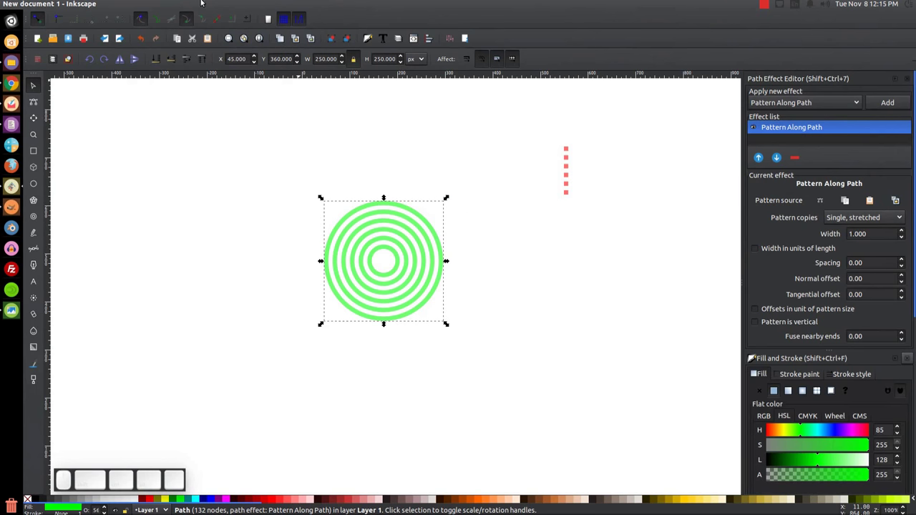
# Convert the green concentric rings to a plain path and close the path effect editor.
pyautogui.click(156, 5)
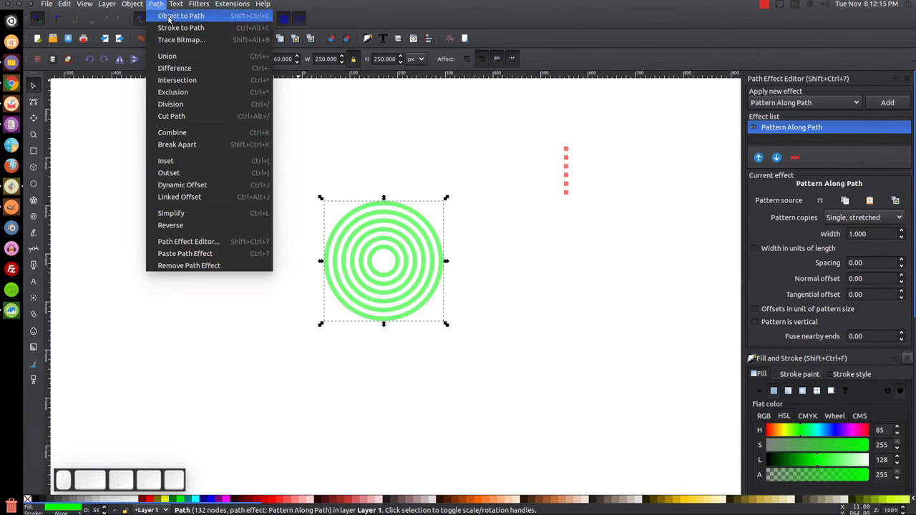
pyautogui.click(172, 18)
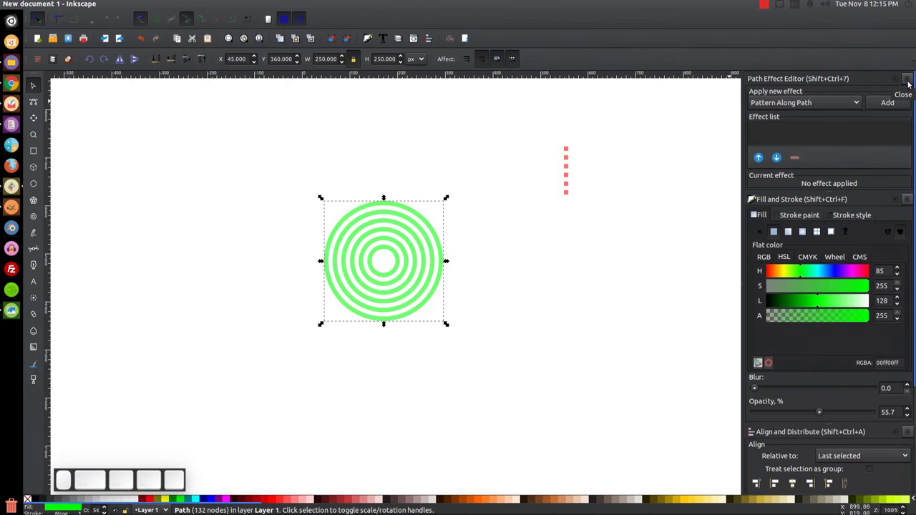
pyautogui.click(907, 79)
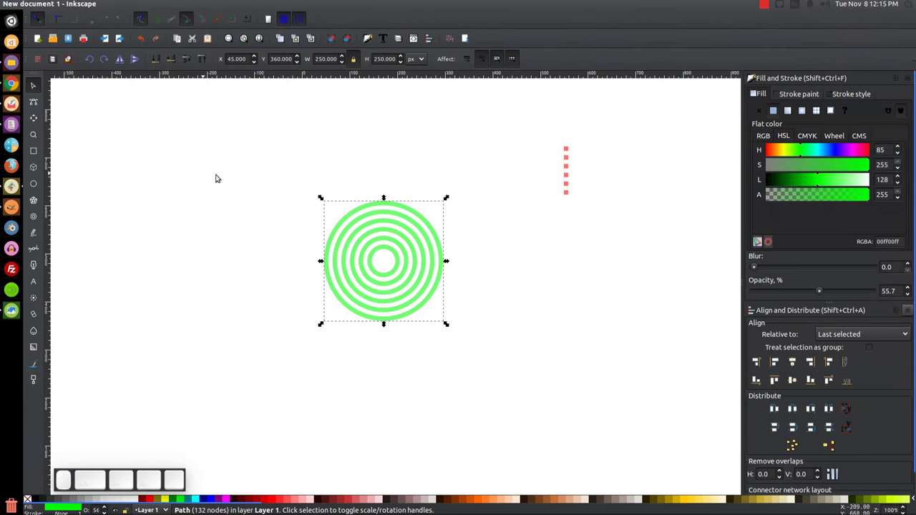
# Stretch the column of red squares to 150 px wide and snap the stripes to the rings' bottom centre at X 170, Y 360.
pyautogui.moveTo(565, 167); pyautogui.dragTo(506, 273)
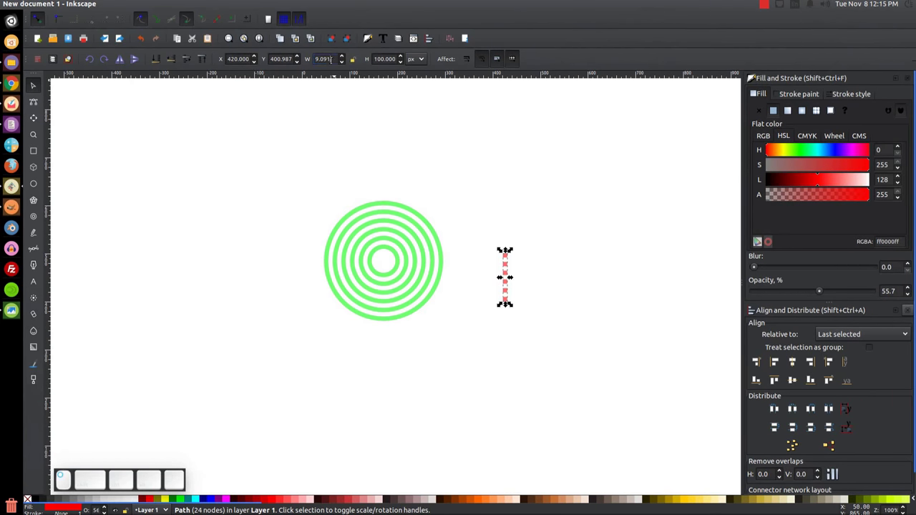
pyautogui.write('150')
pyautogui.press('Return')
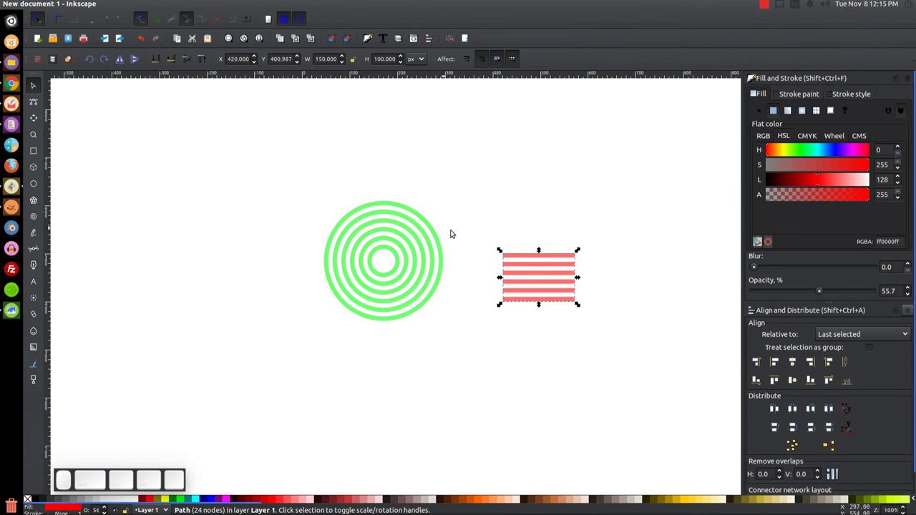
pyautogui.moveTo(503, 264); pyautogui.dragTo(387, 276)
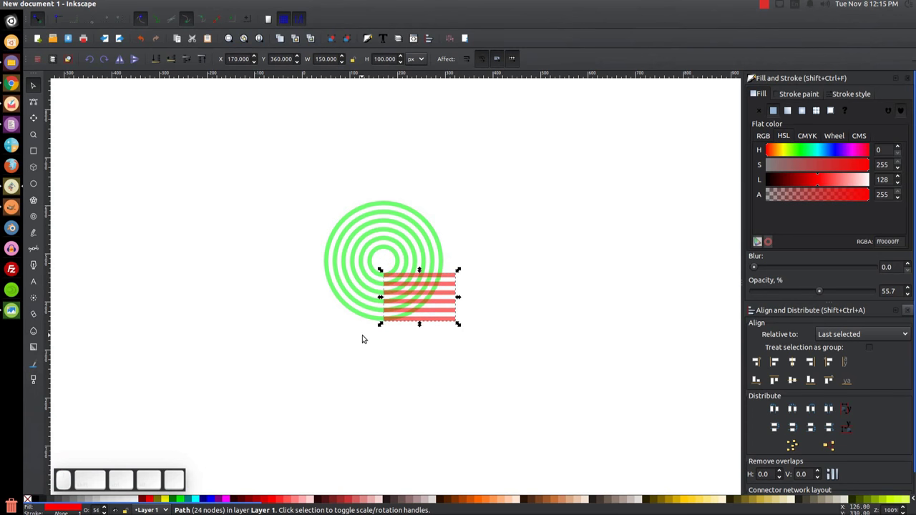
# Examine closely how the ends of the red stripes line up with the green rings.
pyautogui.press('3')
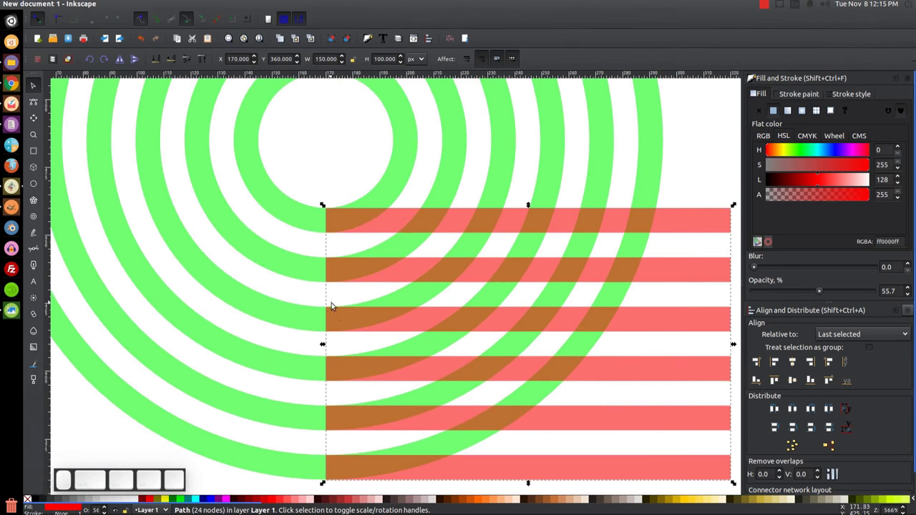
pyautogui.moveTo(330, 311); pyautogui.dragTo(440, 315)
pyautogui.moveTo(431, 223)
pyautogui.mouseDown()
pyautogui.moveTo(416, 235)
pyautogui.moveTo(428, 223)
pyautogui.mouseUp()
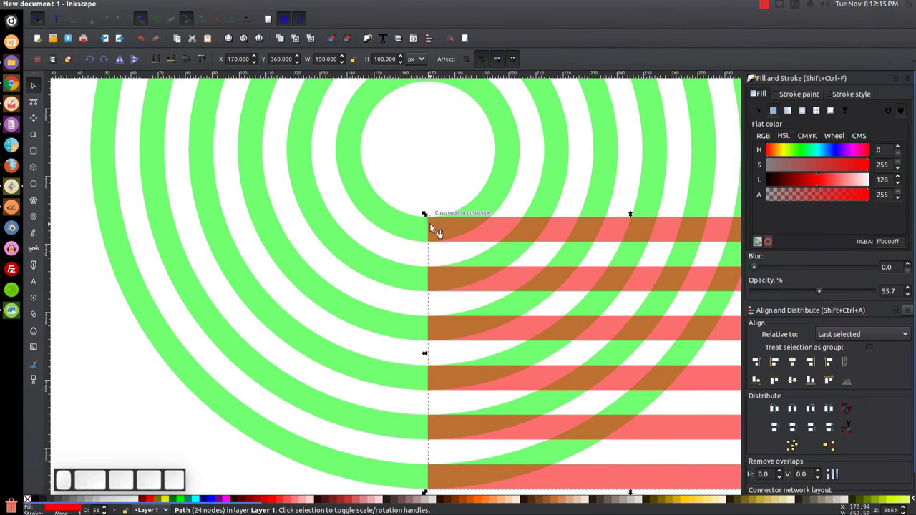
pyautogui.scroll(5, 431, 222)
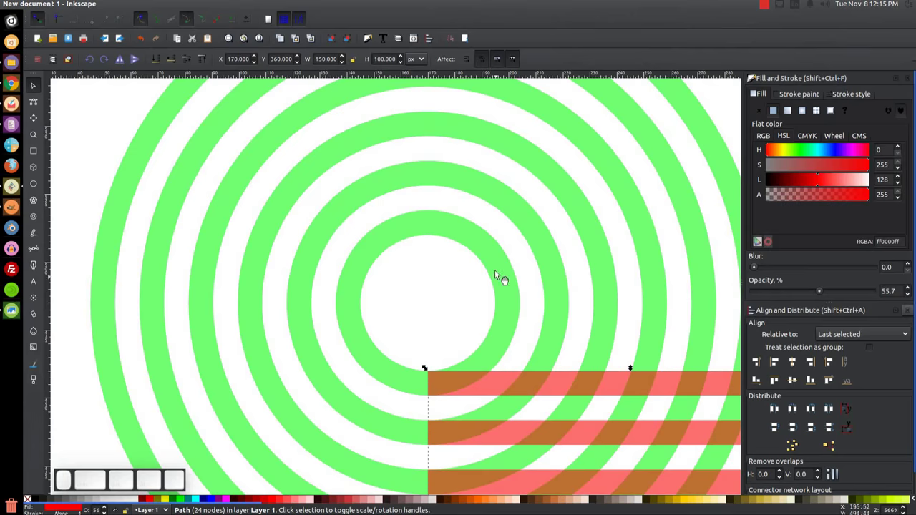
pyautogui.scroll(-2, 423, 245)
pyautogui.scroll(-5, 379, 329)
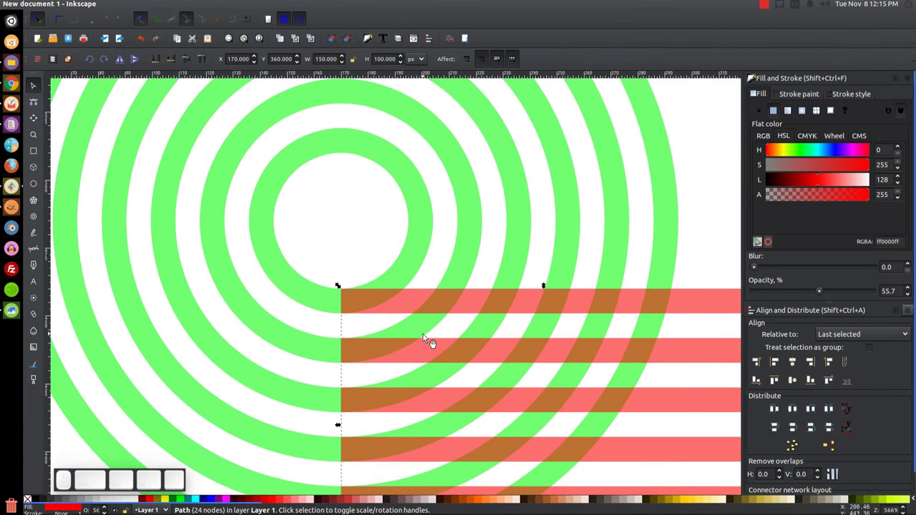
pyautogui.scroll(3, 425, 188)
pyautogui.press('1')
pyautogui.scroll(-1, 474, 290)
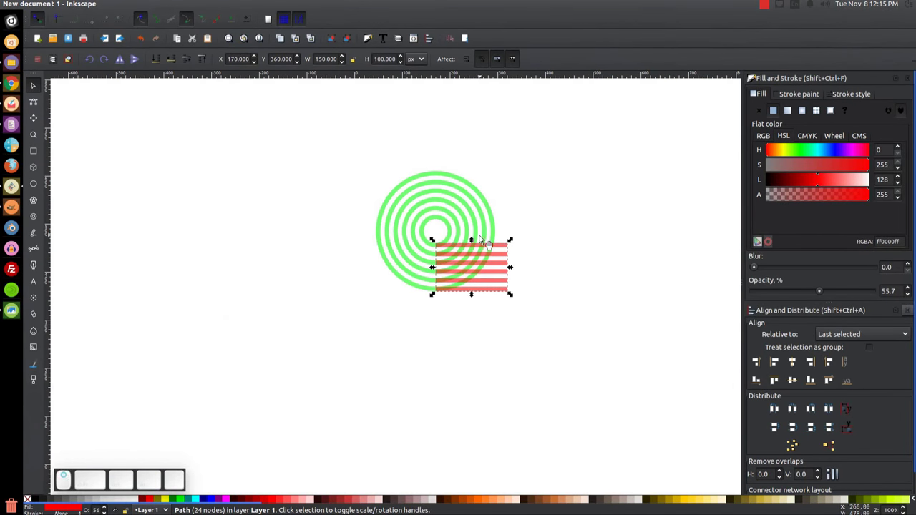
pyautogui.scroll(1, 449, 274)
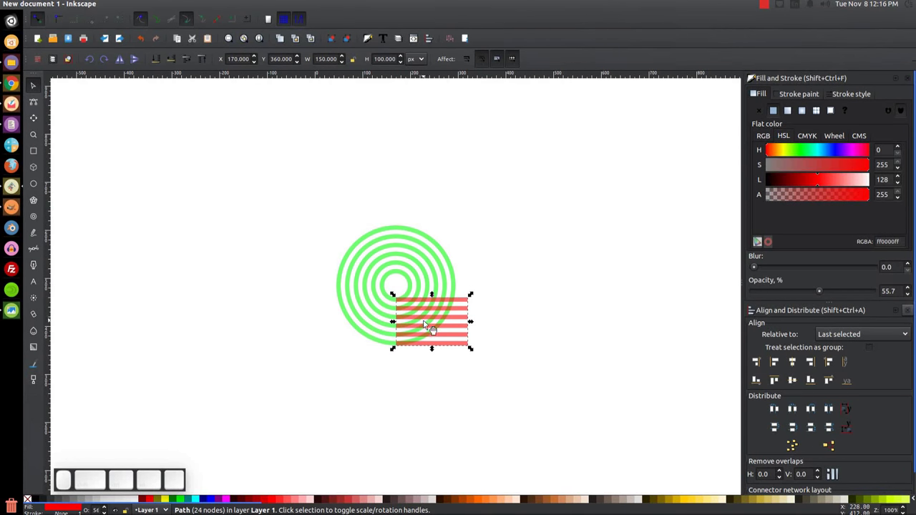
# Duplicate the red stripes, fill the duplicate blue and rotate it 90° clockwise.
pyautogui.hotkey('ctrl', 'd')
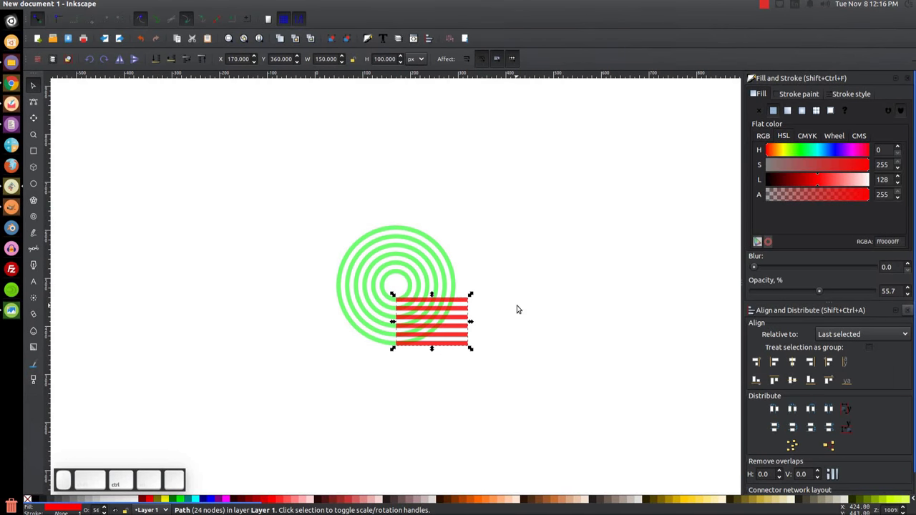
pyautogui.click(211, 499)
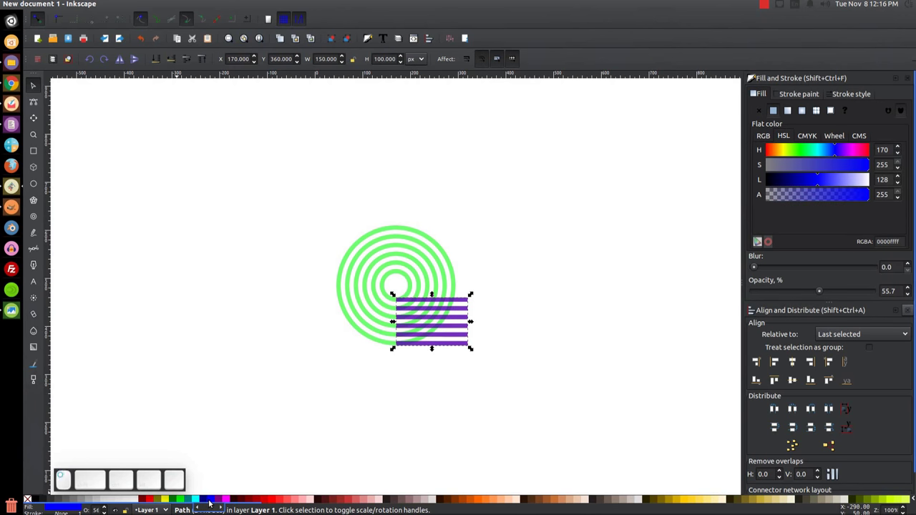
pyautogui.click(104, 61)
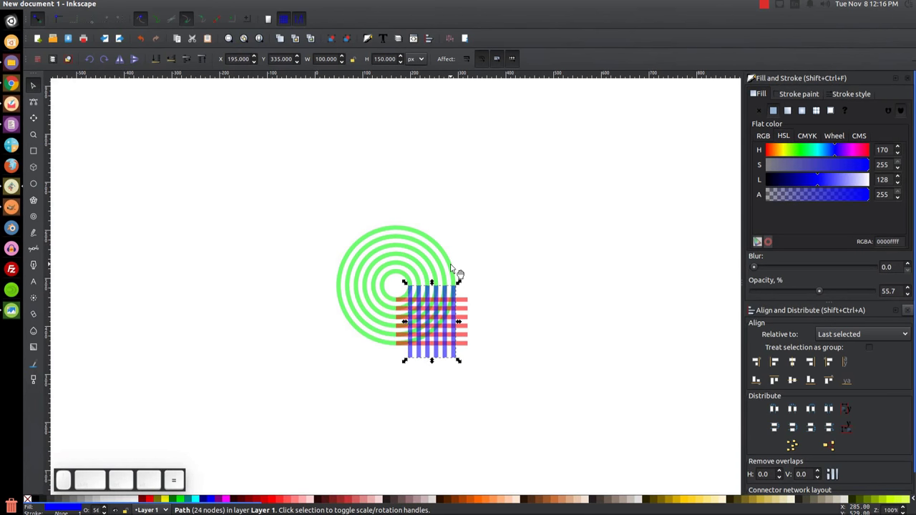
# Examine closely how the upper ends of the blue vertical stripes line up with the green rings.
pyautogui.press('+')
pyautogui.press('+')
pyautogui.press('+')
pyautogui.press('+')
pyautogui.press('+')
pyautogui.press('+')
pyautogui.press('+')
pyautogui.scroll(-2, 464, 268)
pyautogui.hscroll(4, 464, 268)
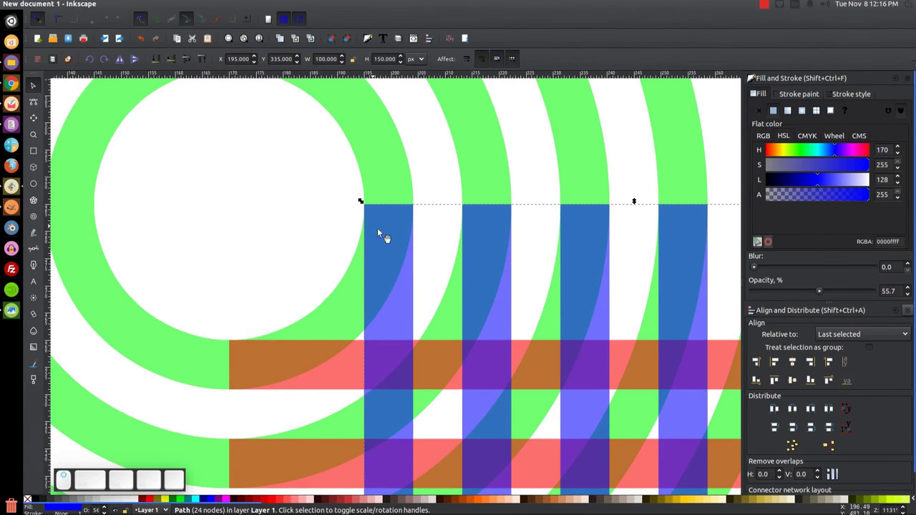
pyautogui.hscroll(2, 501, 260)
pyautogui.scroll(-1, 501, 259)
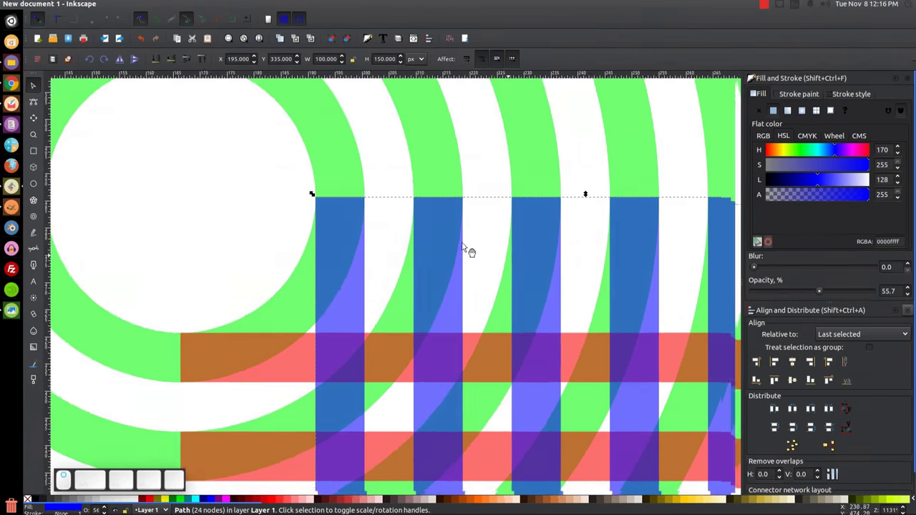
pyautogui.hscroll(3, 501, 259)
pyautogui.scroll(-1, 501, 259)
pyautogui.moveTo(227, 191); pyautogui.dragTo(228, 175)
pyautogui.press('-')
pyautogui.press('-')
pyautogui.press('-')
pyautogui.press('-')
pyautogui.press('-')
pyautogui.press('-')
pyautogui.press('-')
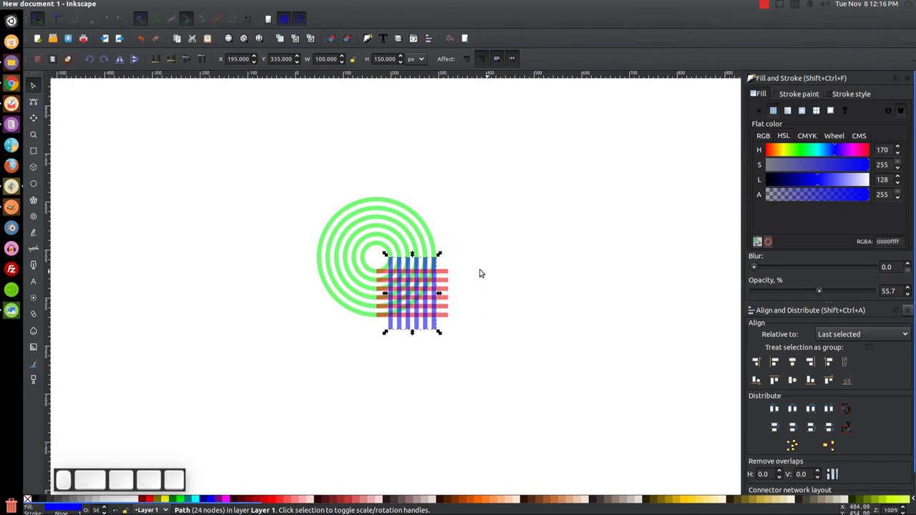
# Select the red horizontal stripes and copy them.
pyautogui.click(450, 276)
pyautogui.click(447, 281)
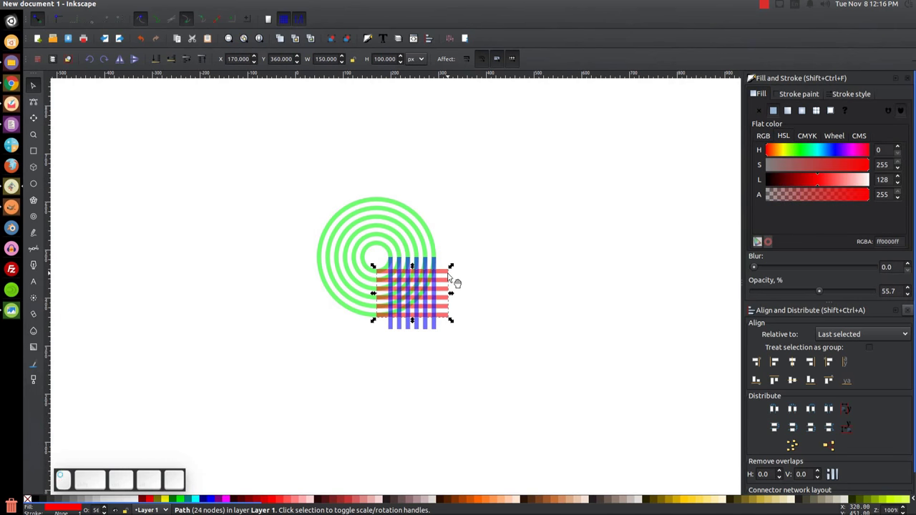
pyautogui.rightClick(448, 276)
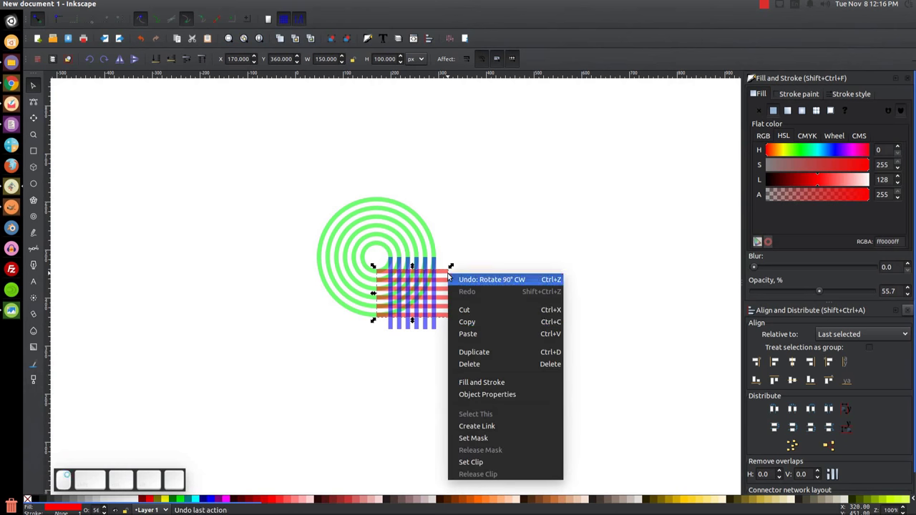
pyautogui.click(465, 323)
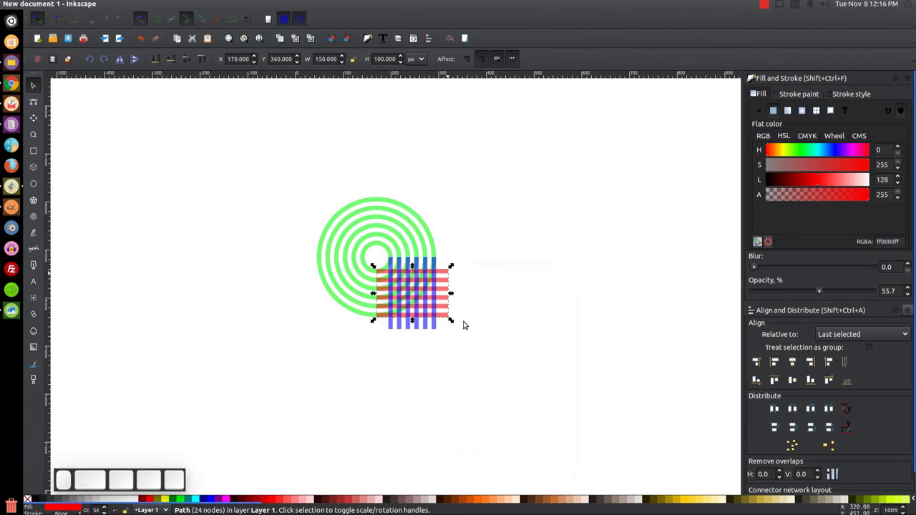
# Draw a rectangle about 230 by 135 px to the left of the green rings and fill it black.
pyautogui.click(33, 151)
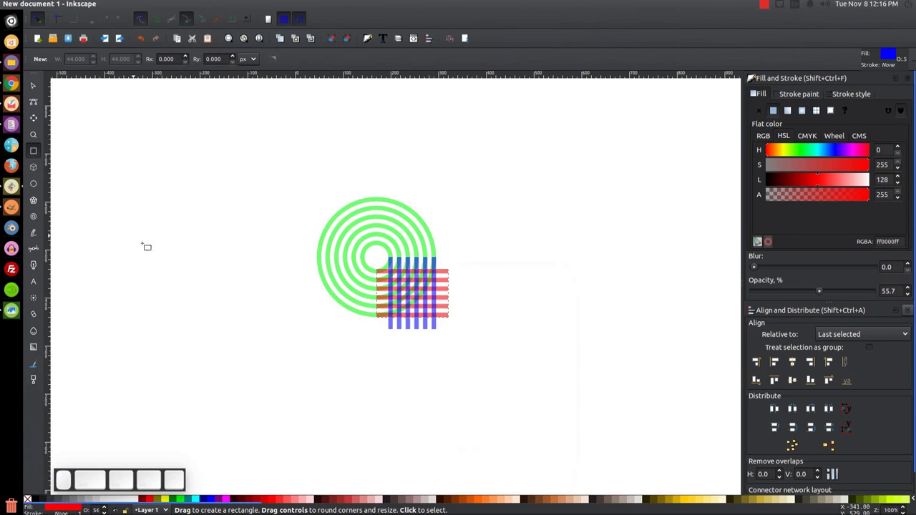
pyautogui.moveTo(175, 222)
pyautogui.mouseDown()
pyautogui.moveTo(315, 286)
pyautogui.moveTo(285, 288)
pyautogui.mouseUp()
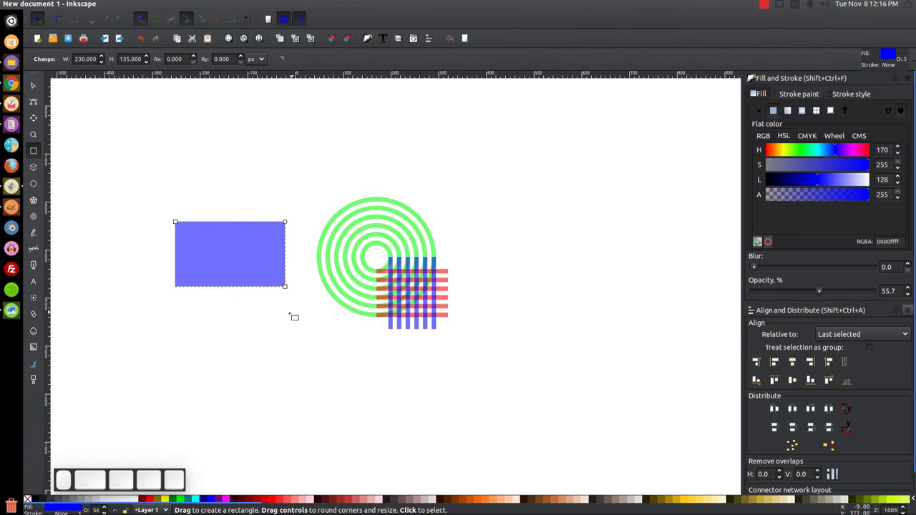
pyautogui.click(36, 498)
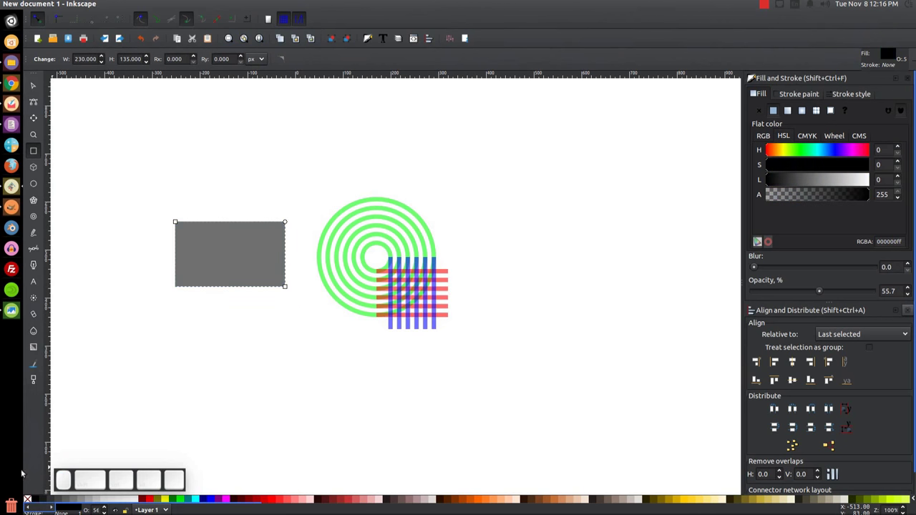
# Resize the black rectangle to 150 by 100 px by pasting the copied red stripes' size onto it.
pyautogui.click(65, 4)
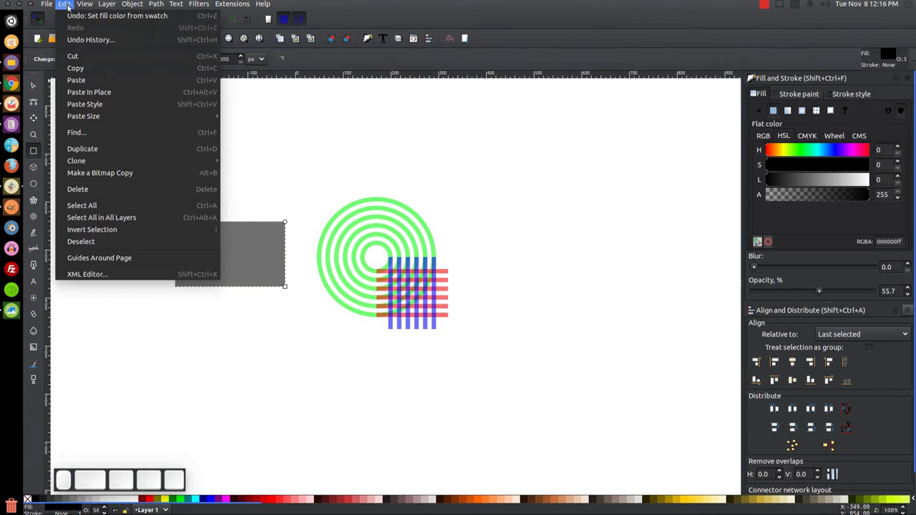
pyautogui.moveTo(114, 118)
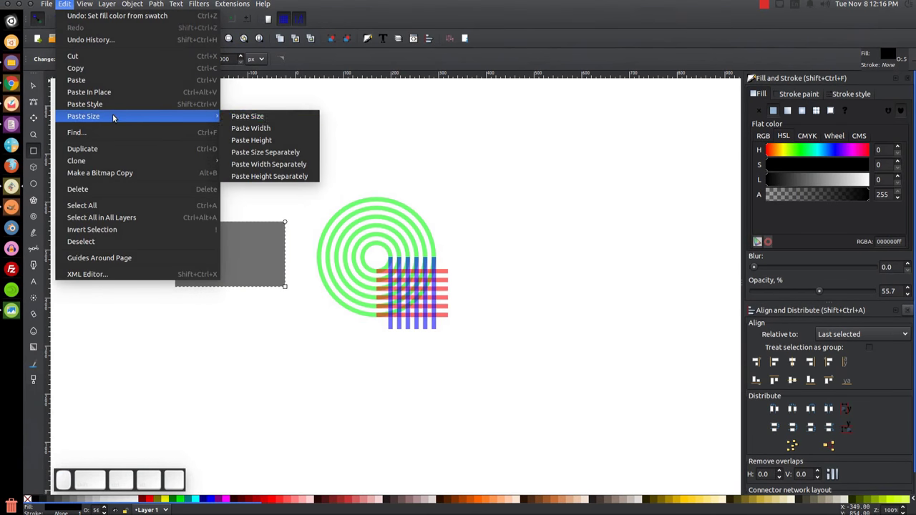
pyautogui.click(243, 116)
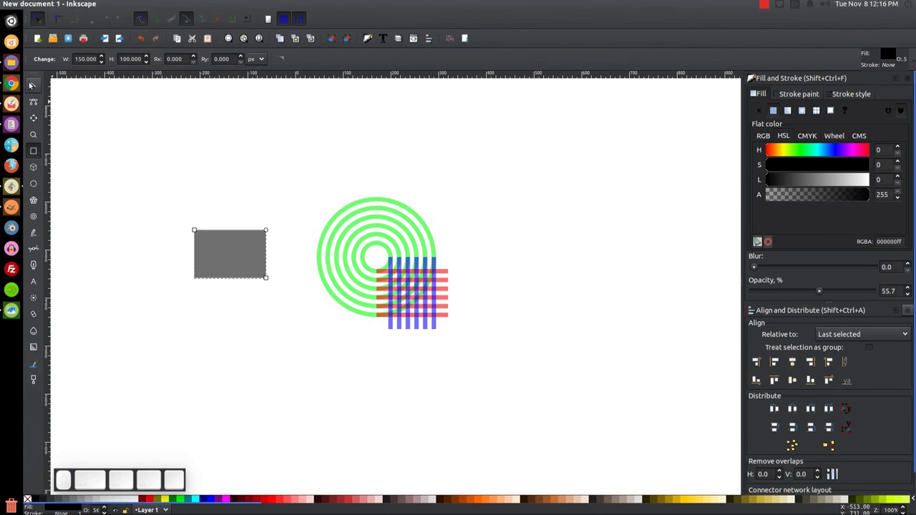
# Center the black rectangle on the red horizontal stripes both horizontally and vertically.
pyautogui.click(32, 85)
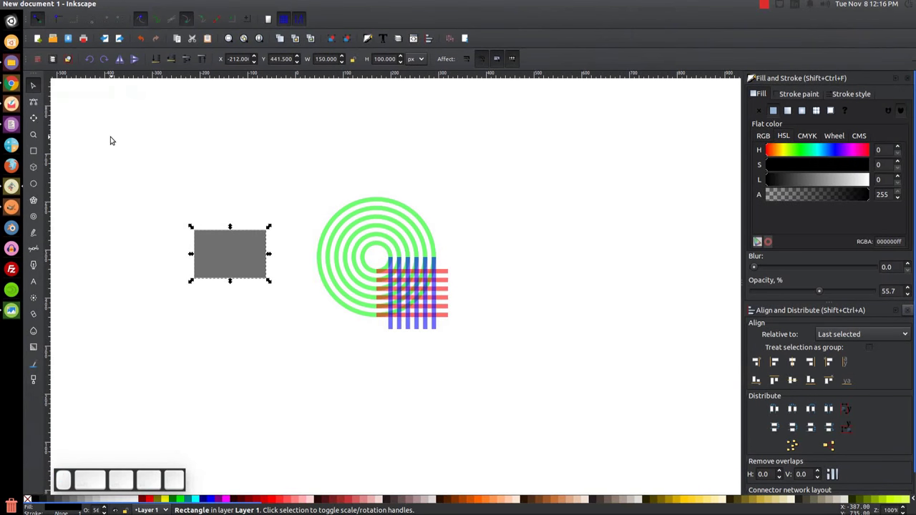
pyautogui.press('capslock')
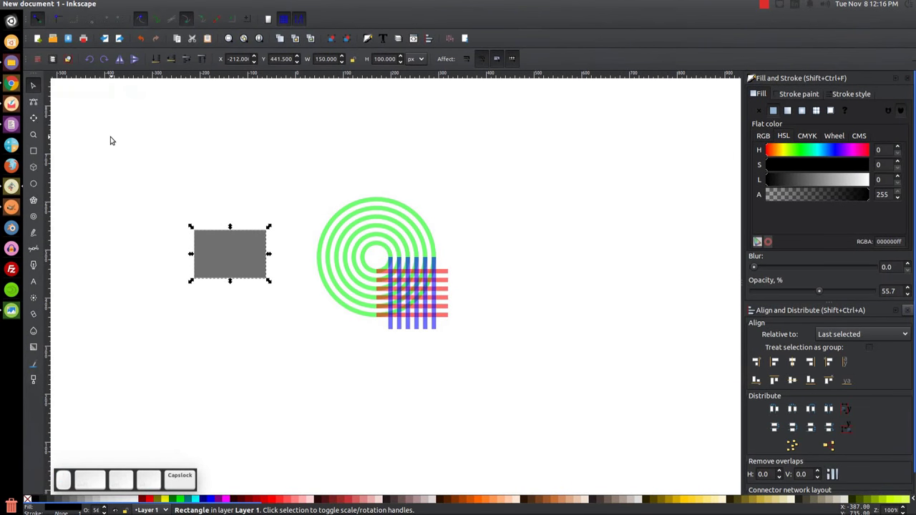
pyautogui.keyDown('shift'); pyautogui.click(448, 279); pyautogui.keyUp('shift')
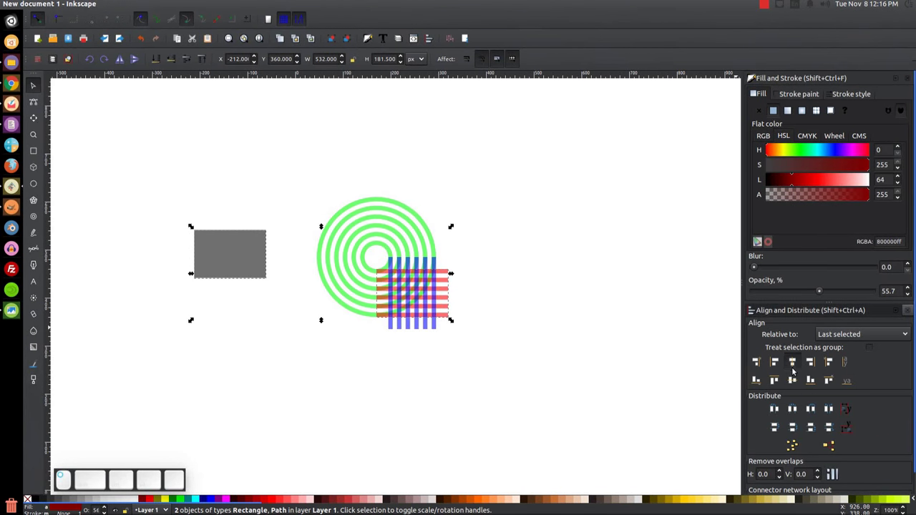
pyautogui.click(793, 362)
pyautogui.click(793, 380)
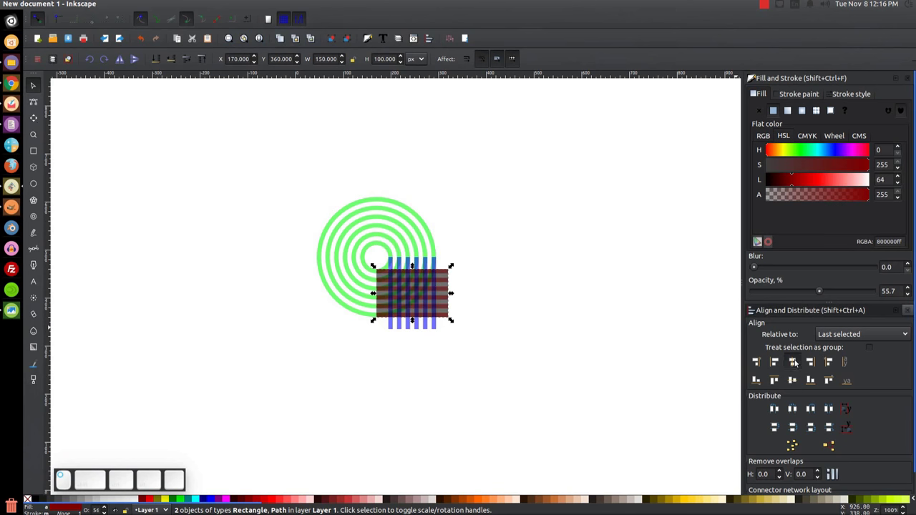
pyautogui.click(644, 230)
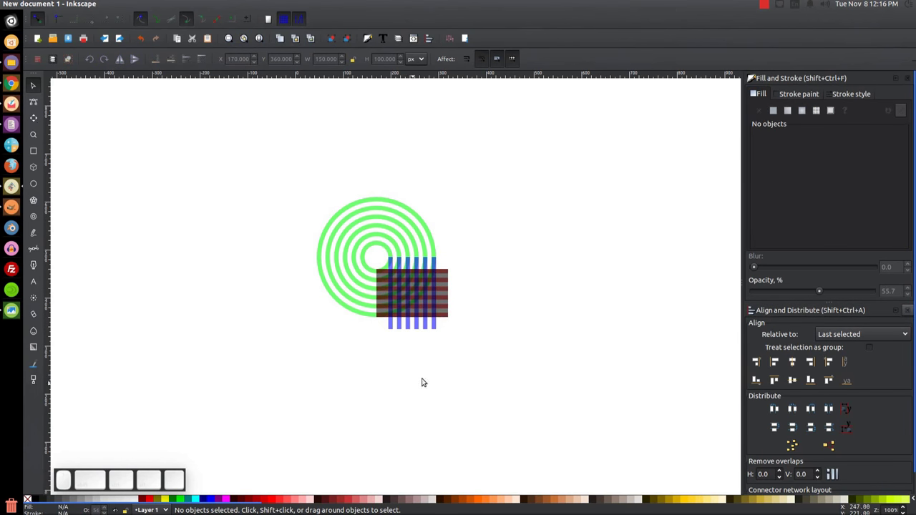
# Duplicate the black rectangle and subtract the duplicate from the green rings with Difference.
pyautogui.click(423, 288)
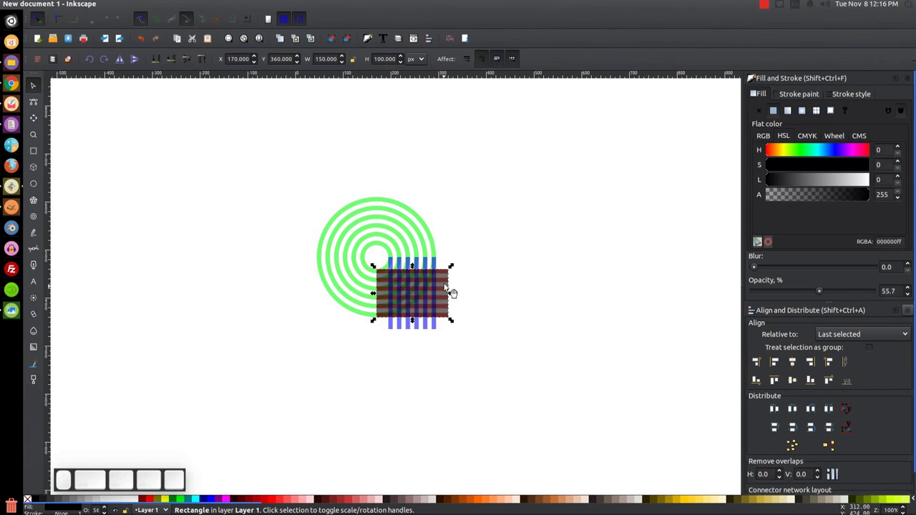
pyautogui.press('ctrl')
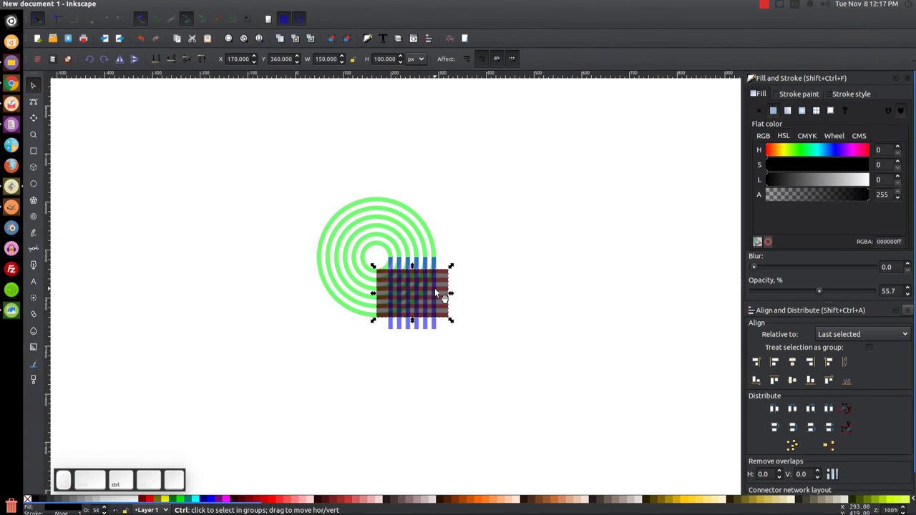
pyautogui.hotkey('ctrl', 'd')
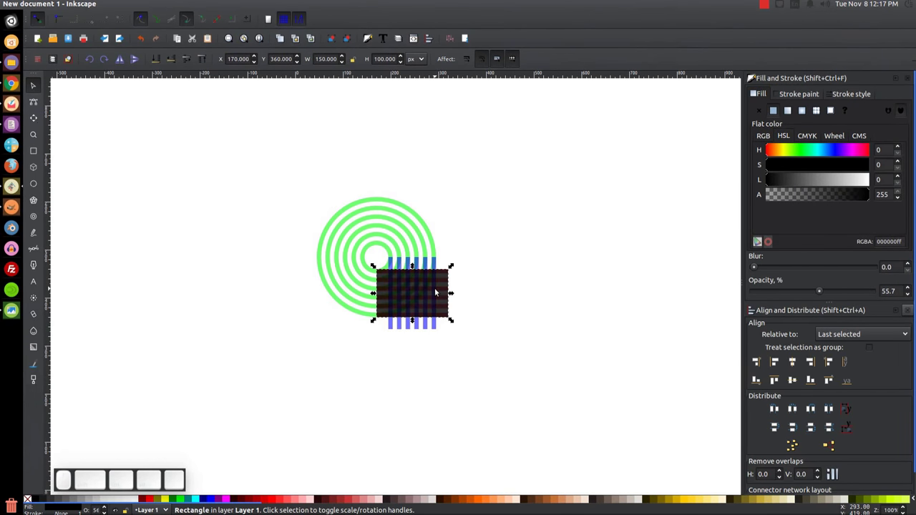
pyautogui.keyDown('shift'); pyautogui.click(342, 248); pyautogui.keyUp('shift')
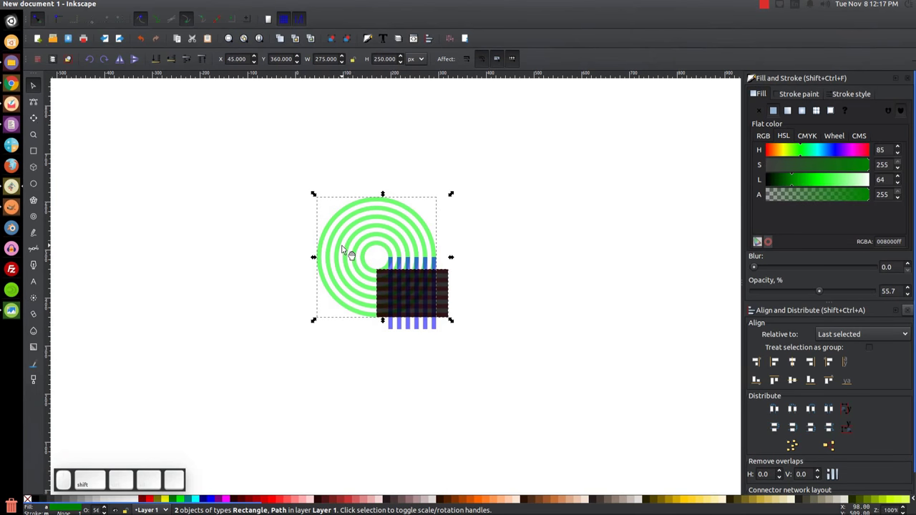
pyautogui.click(154, 4)
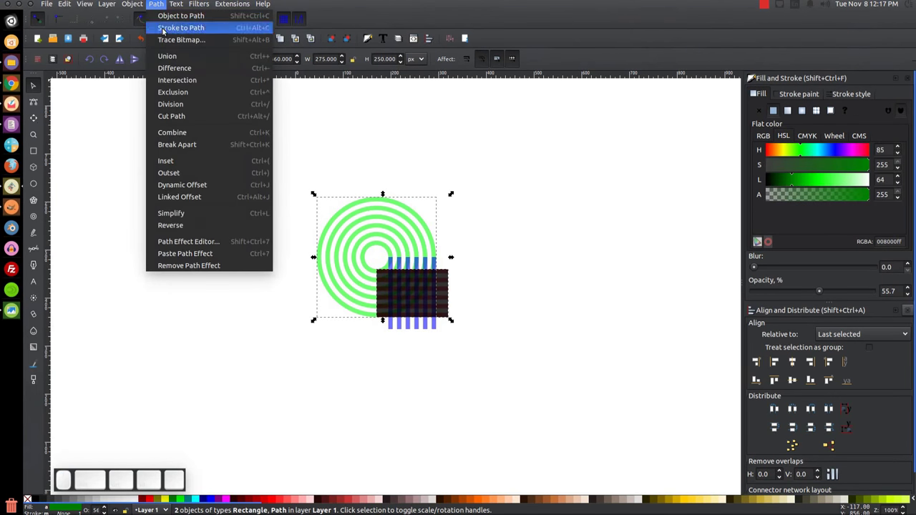
pyautogui.click(179, 65)
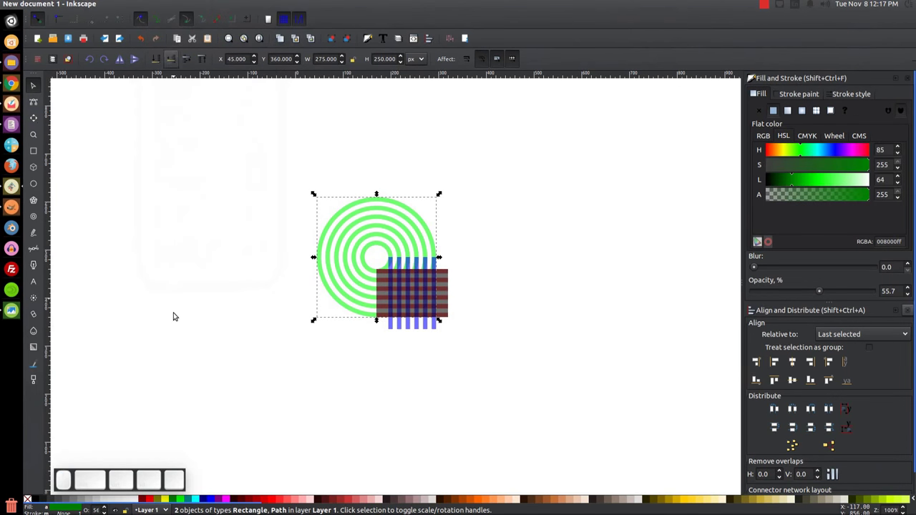
# Duplicate the black rectangle again and subtract this copy from the blue vertical stripes with Difference.
pyautogui.click(420, 272)
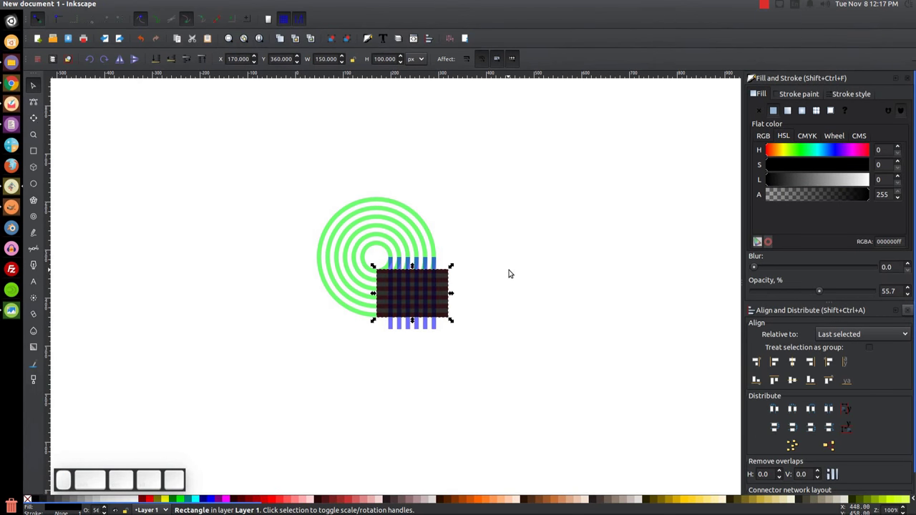
pyautogui.keyDown('shift'); pyautogui.click(428, 331); pyautogui.keyUp('shift')
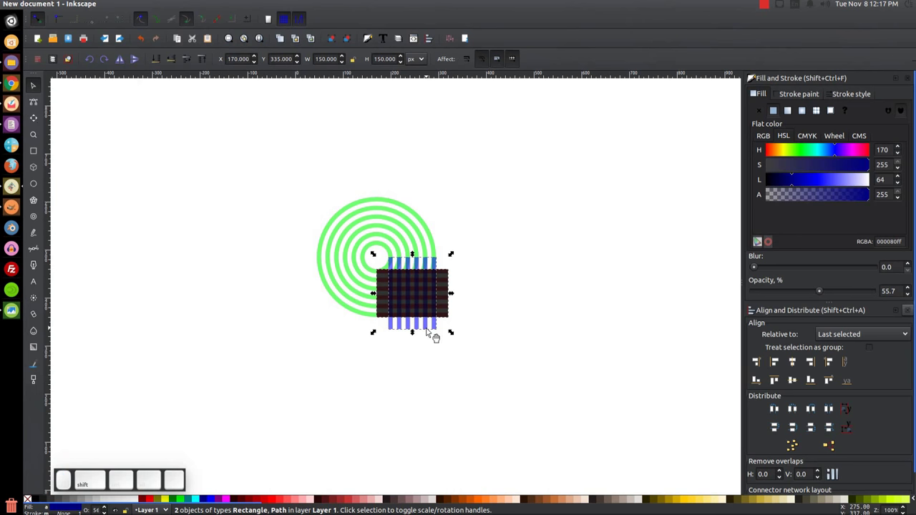
pyautogui.click(158, 4)
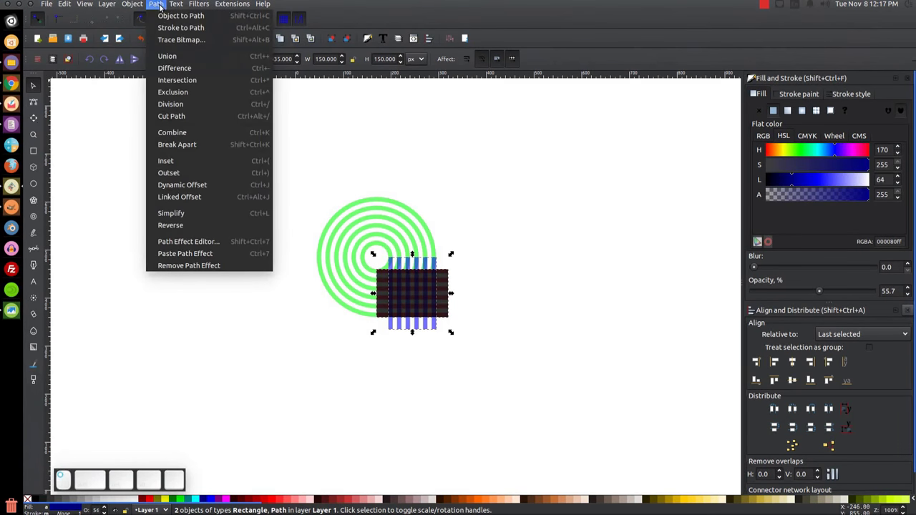
pyautogui.click(187, 68)
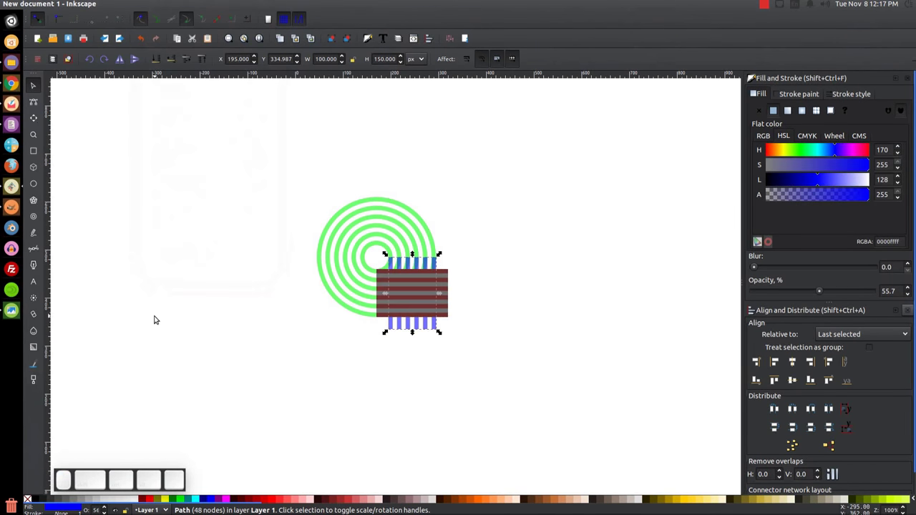
# Rotate the remaining black rectangle 90° clockwise and subtract it from the green rings with Difference.
pyautogui.hotkey('ctrl', 'z')
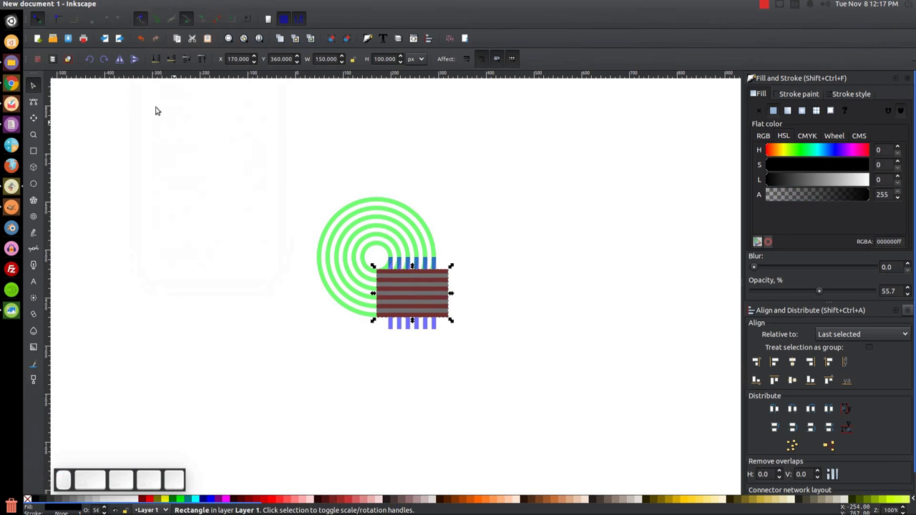
pyautogui.click(110, 59)
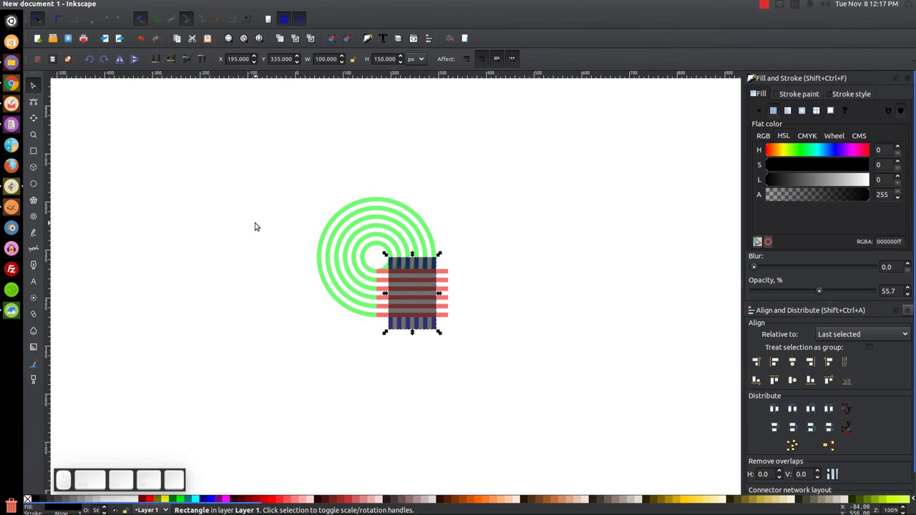
pyautogui.keyDown('shift'); pyautogui.click(414, 218); pyautogui.keyUp('shift')
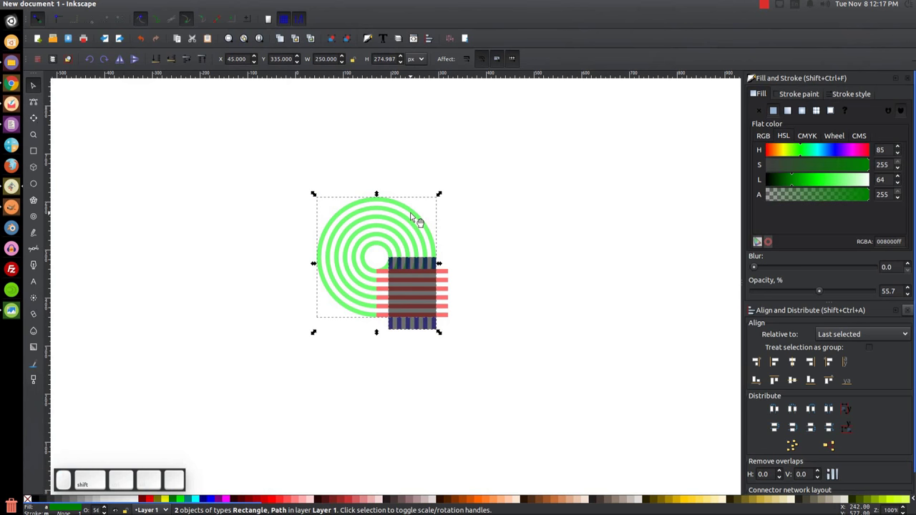
pyautogui.click(155, 4)
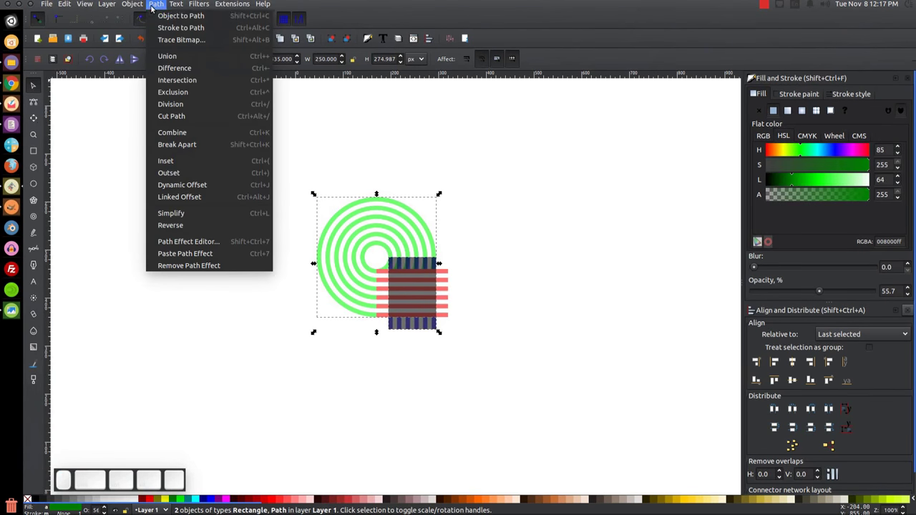
pyautogui.click(179, 67)
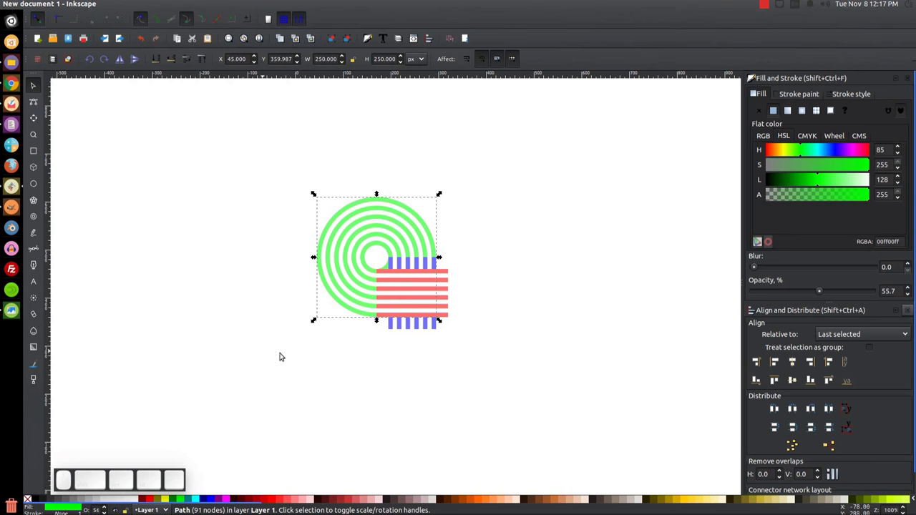
# Break apart the green rings, red stripes and blue stripes into separate pieces and deselect everything.
pyautogui.moveTo(599, 395); pyautogui.dragTo(200, 113)
pyautogui.moveTo(185, 5)
pyautogui.click(156, 4)
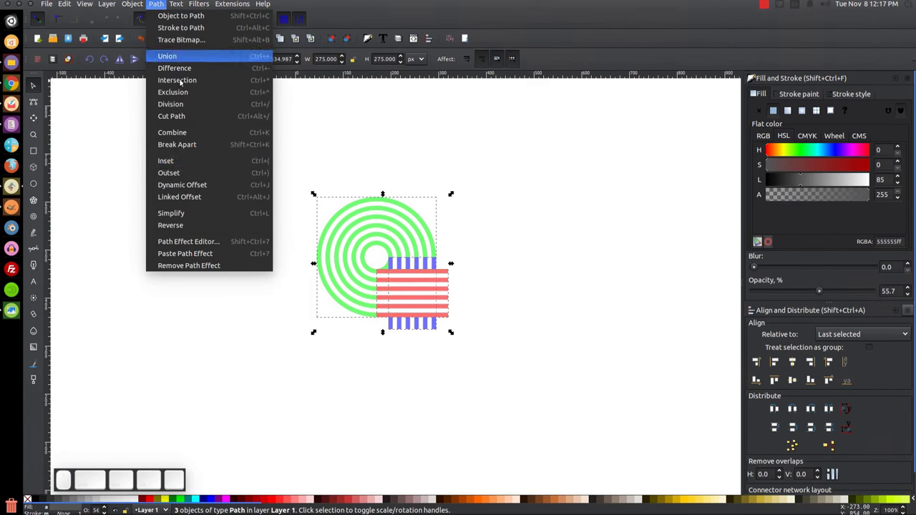
pyautogui.click(190, 146)
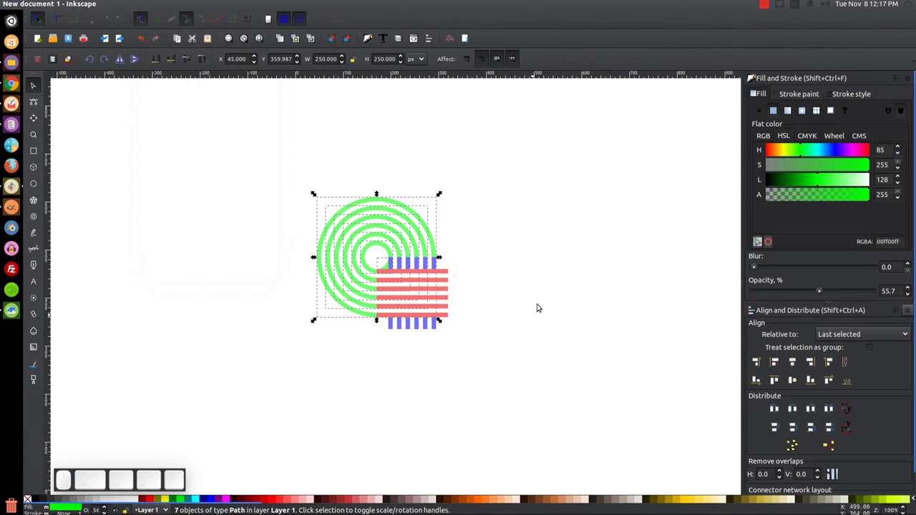
pyautogui.press('Escape')
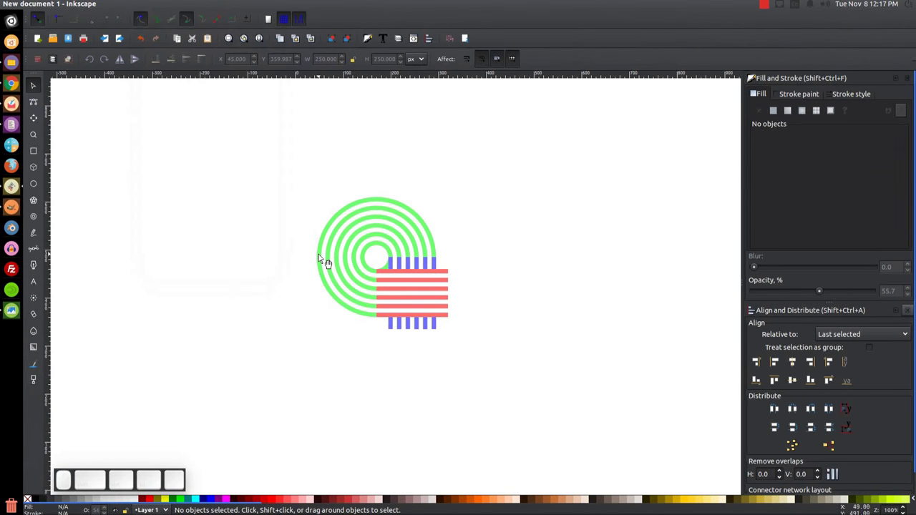
# Try moving several ring and stripe pieces away to check that they are separate, and undo all the moves.
pyautogui.moveTo(322, 262); pyautogui.dragTo(208, 231)
pyautogui.moveTo(402, 247); pyautogui.dragTo(334, 270)
pyautogui.moveTo(374, 243); pyautogui.dragTo(409, 215)
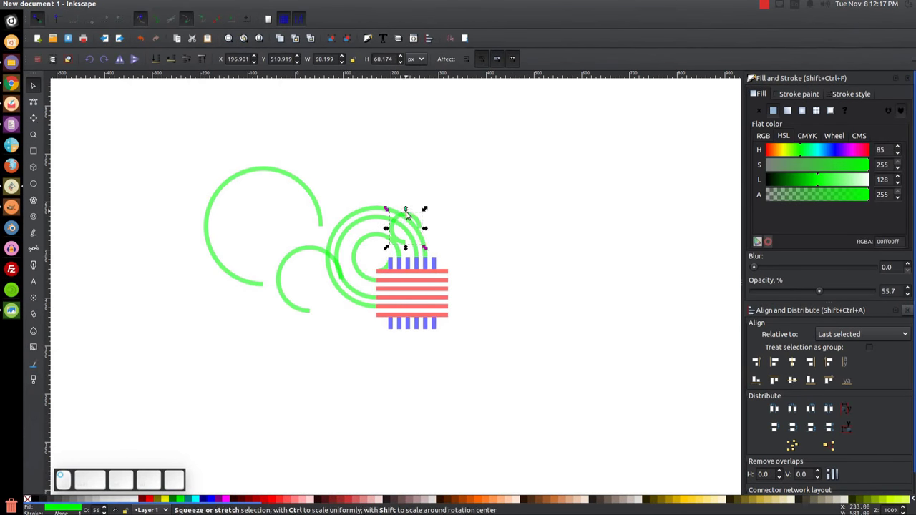
pyautogui.moveTo(425, 291); pyautogui.dragTo(375, 329)
pyautogui.moveTo(433, 264); pyautogui.dragTo(488, 246)
pyautogui.hotkey('ctrl', 'z')
pyautogui.hotkey('ctrl', 'z')
pyautogui.hotkey('ctrl', 'z')
pyautogui.hotkey('ctrl', 'z')
pyautogui.hotkey('ctrl', 'z')
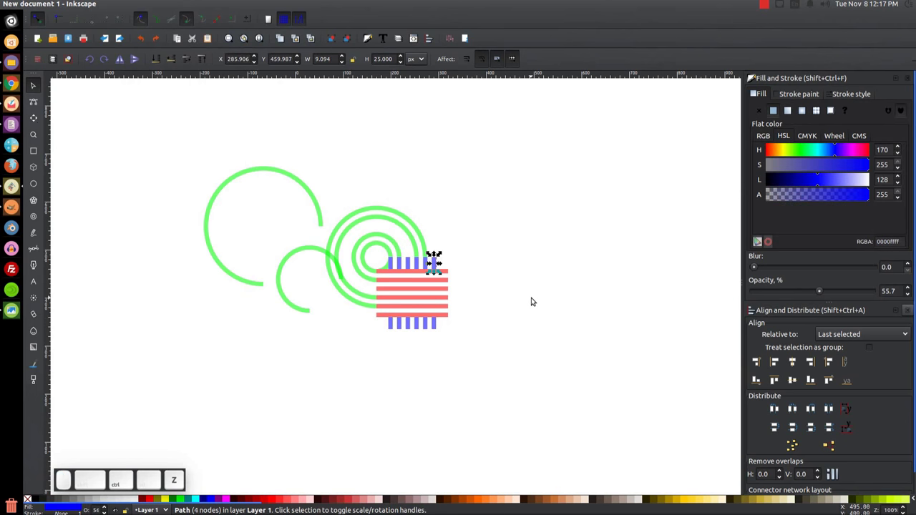
pyautogui.click(501, 311)
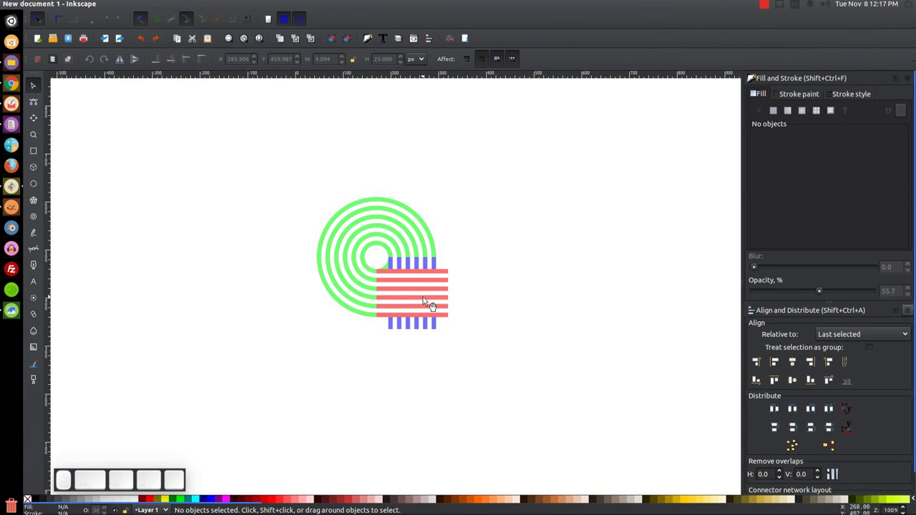
# Delete the leftover green sliver in the corner between the innermost ring, the first blue stripe and the top red stripe.
pyautogui.scroll(4, 423, 299)
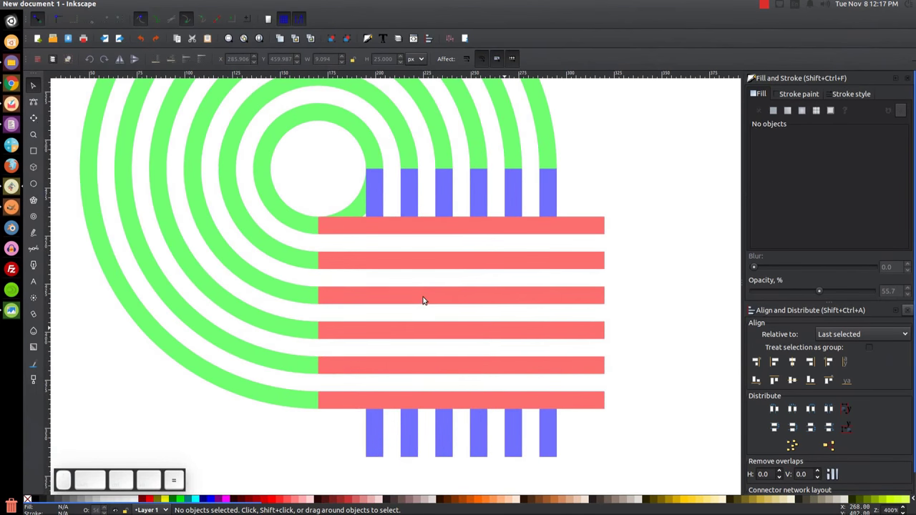
pyautogui.moveTo(360, 209); pyautogui.dragTo(253, 128)
pyautogui.press('Delete')
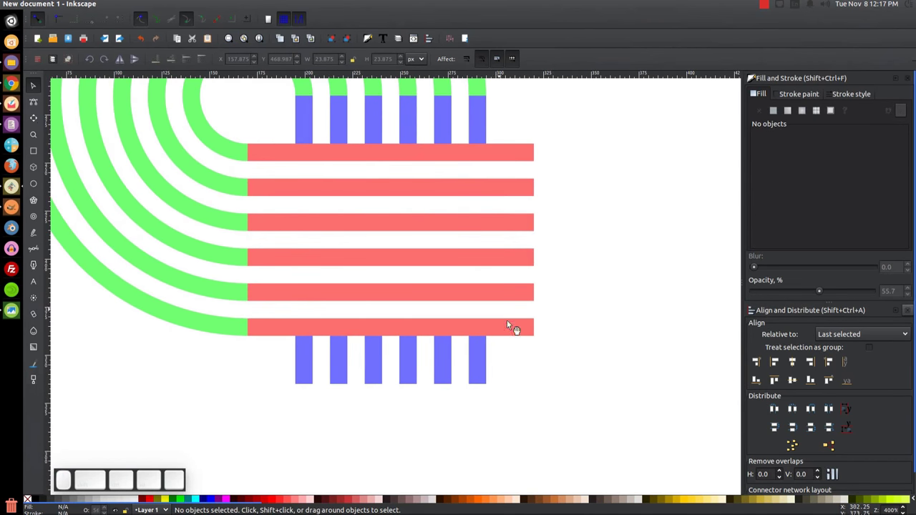
# Duplicate the lowest red stripe and snap the copy directly beneath it, its left end aligned with the first blue stripe's left edge.
pyautogui.click(413, 326)
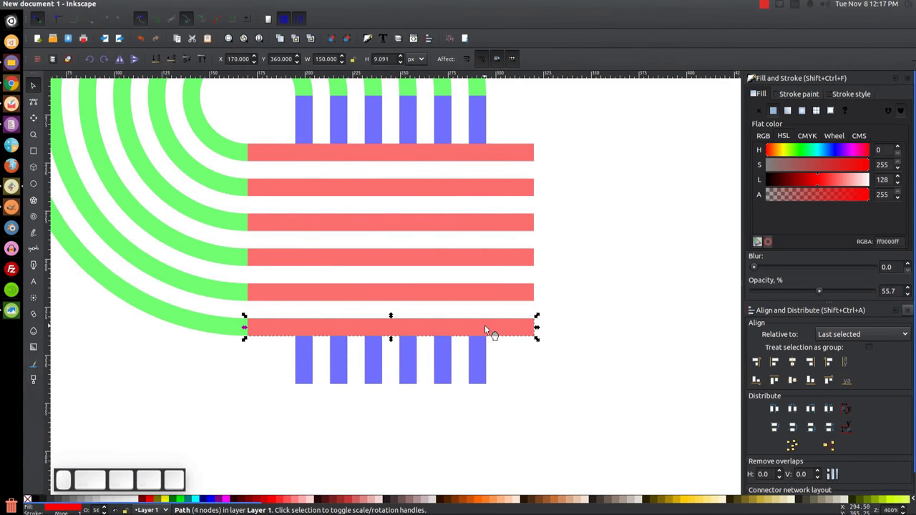
pyautogui.hotkey('ctrl', 'd')
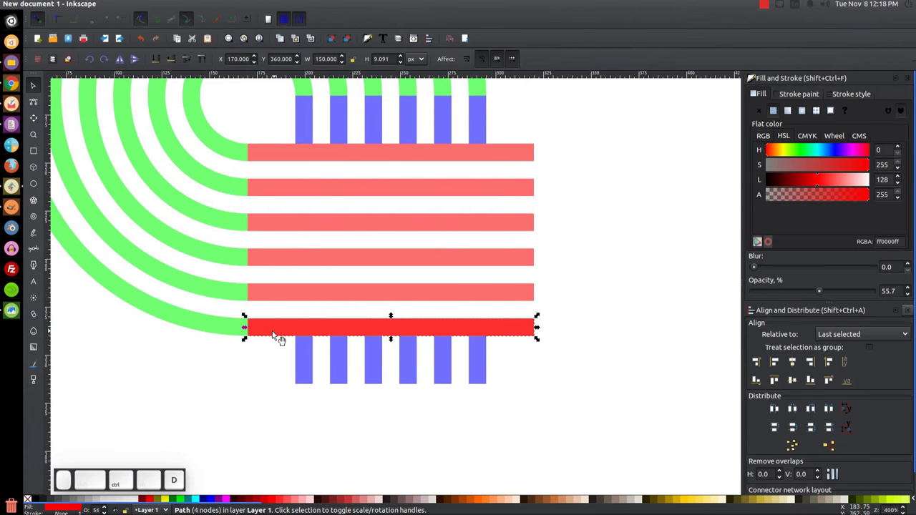
pyautogui.moveTo(252, 324); pyautogui.dragTo(300, 342)
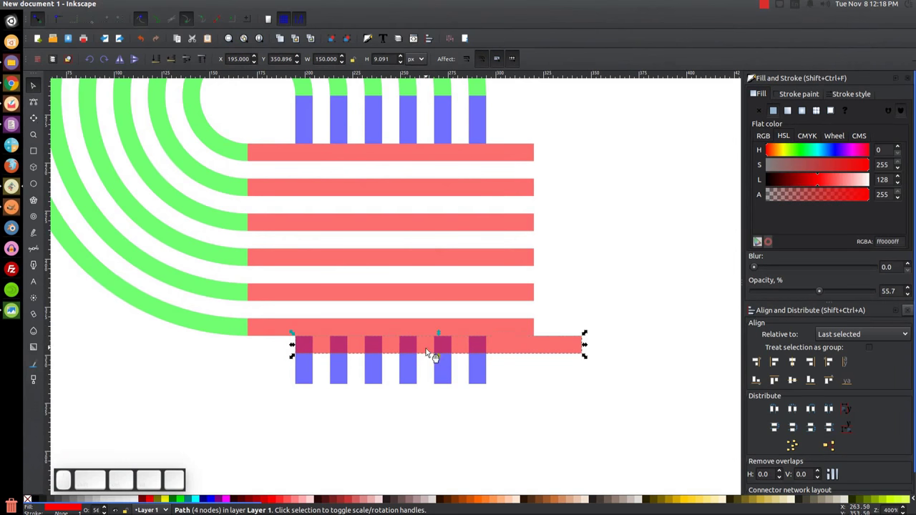
# Unite the six blue stubs below the red stripes and trim them to the duplicated red stripe's height with Intersection.
pyautogui.moveTo(504, 433); pyautogui.dragTo(286, 325)
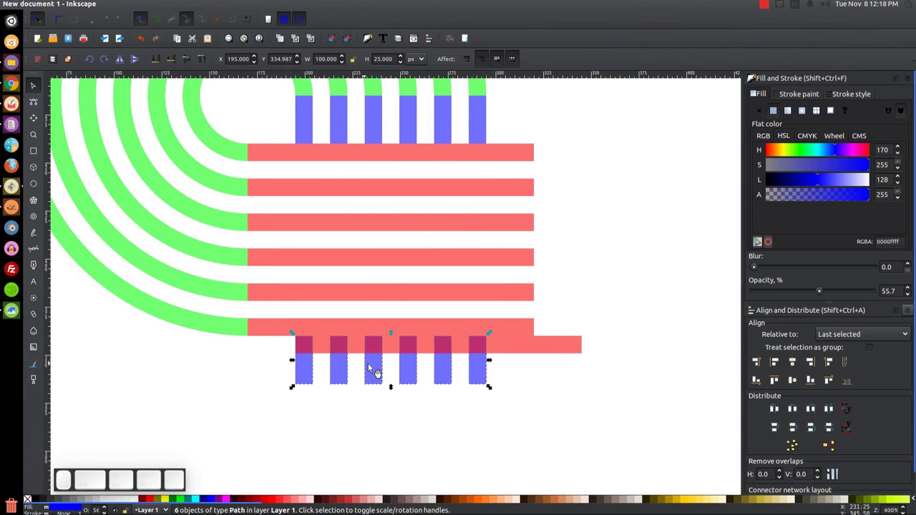
pyautogui.click(156, 4)
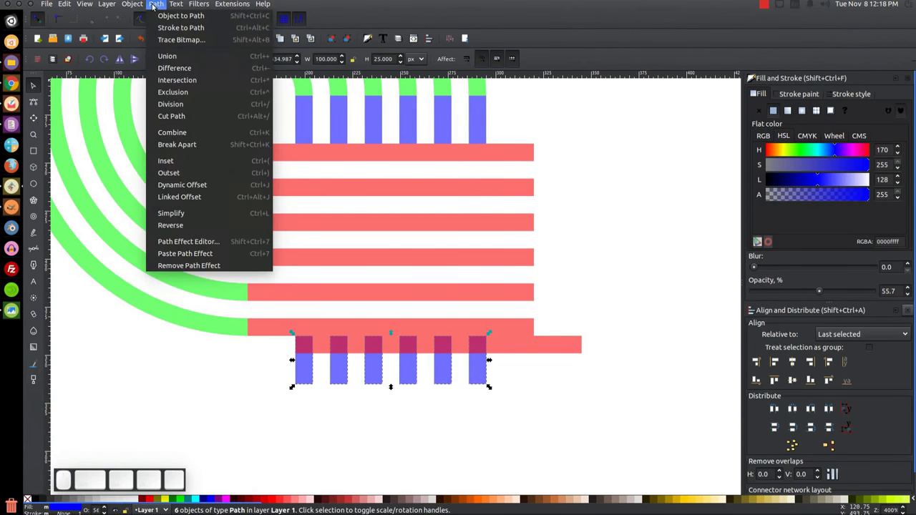
pyautogui.click(166, 56)
pyautogui.press('shift')
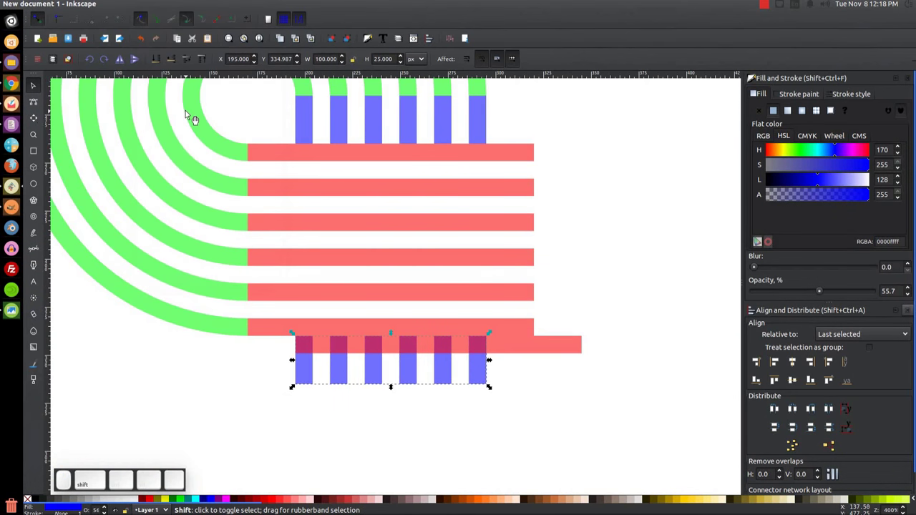
pyautogui.keyDown('shift'); pyautogui.click(566, 350); pyautogui.keyUp('shift')
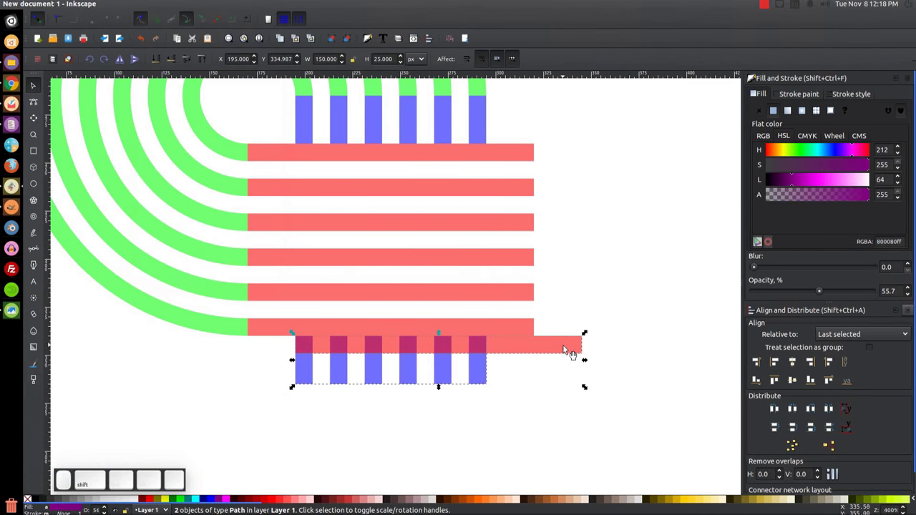
pyautogui.click(156, 4)
pyautogui.click(176, 80)
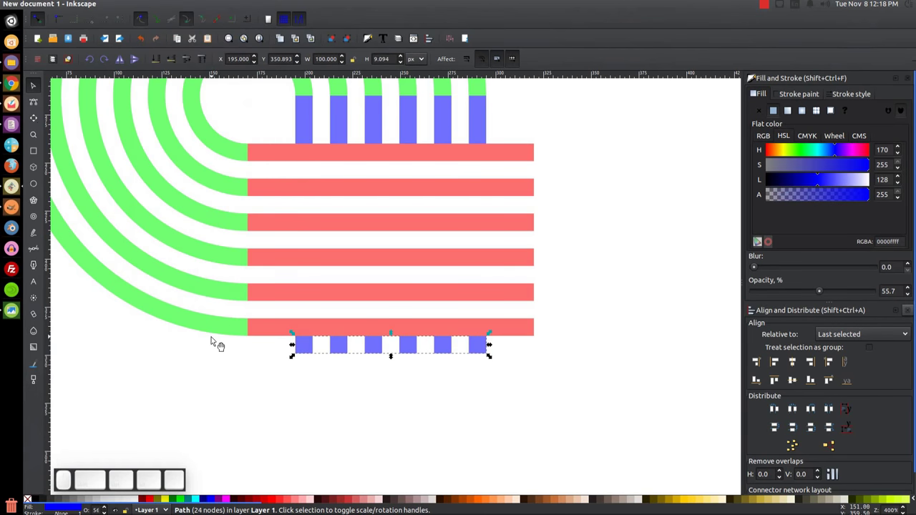
# Duplicate the lowest red stripe, rotate the copy to vertical, colour it green, and snap it beside the last blue stripe, level with the top red stripe.
pyautogui.moveTo(397, 313); pyautogui.dragTo(389, 352)
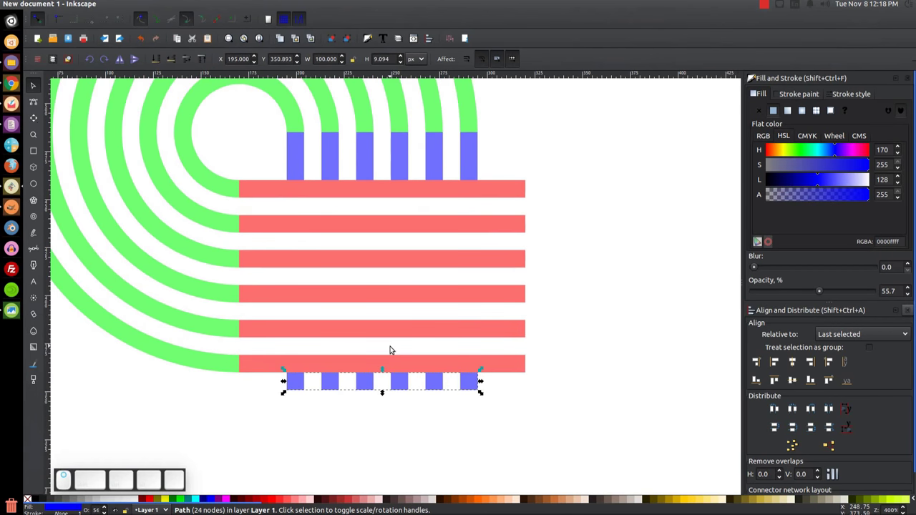
pyautogui.click(349, 361)
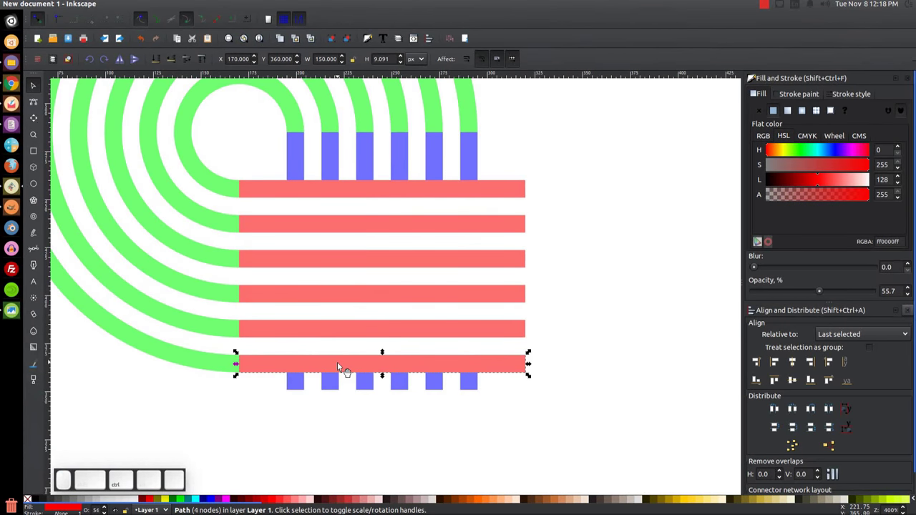
pyautogui.hotkey('ctrl', 'd')
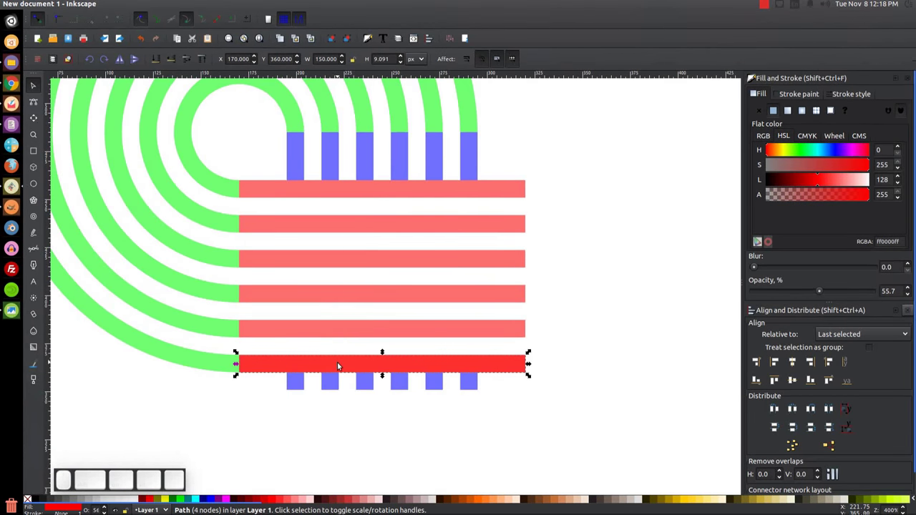
pyautogui.click(104, 59)
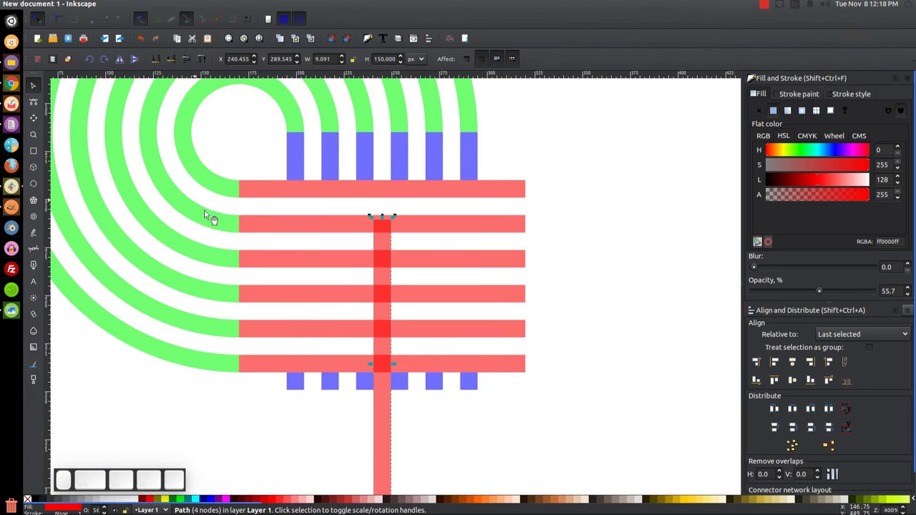
pyautogui.click(174, 498)
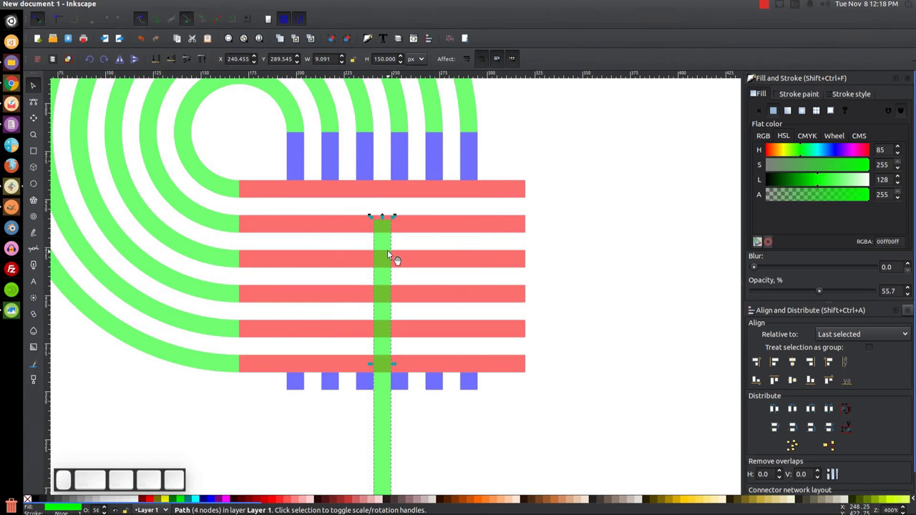
pyautogui.moveTo(374, 220); pyautogui.dragTo(482, 180)
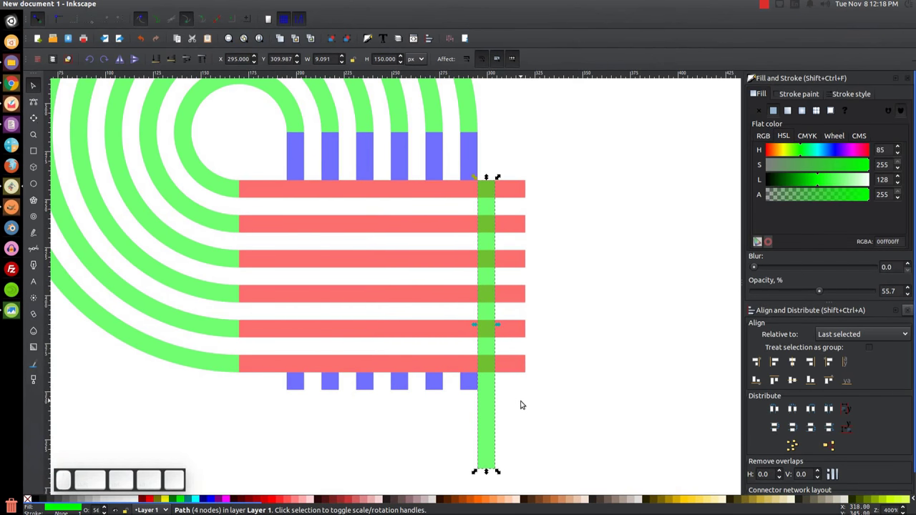
# Unite the six horizontal red stripes into a single path.
pyautogui.click(514, 356)
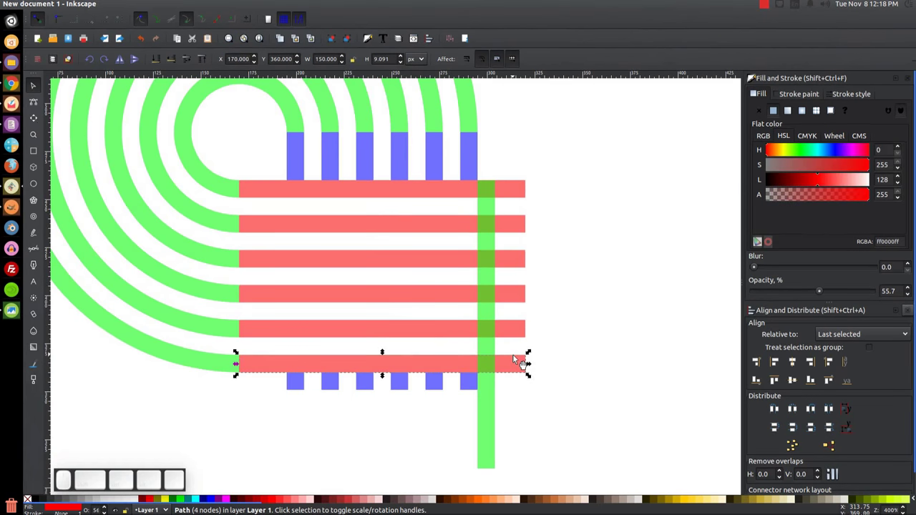
pyautogui.keyDown('shift'); pyautogui.click(518, 329); pyautogui.keyUp('shift')
pyautogui.keyDown('shift'); pyautogui.click(519, 293); pyautogui.keyUp('shift')
pyautogui.keyDown('shift'); pyautogui.click(519, 259); pyautogui.keyUp('shift')
pyautogui.keyDown('shift'); pyautogui.click(518, 225); pyautogui.keyUp('shift')
pyautogui.keyDown('shift'); pyautogui.click(522, 190); pyautogui.keyUp('shift')
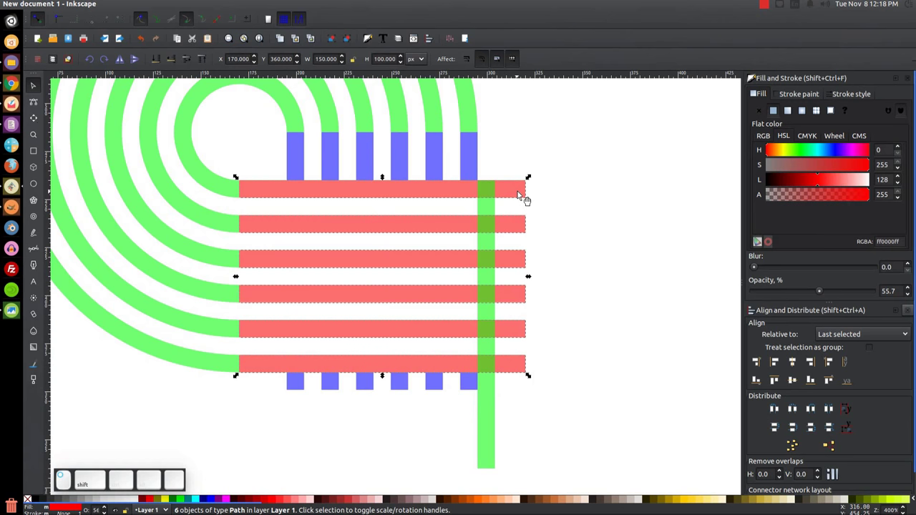
pyautogui.click(161, 4)
pyautogui.click(168, 56)
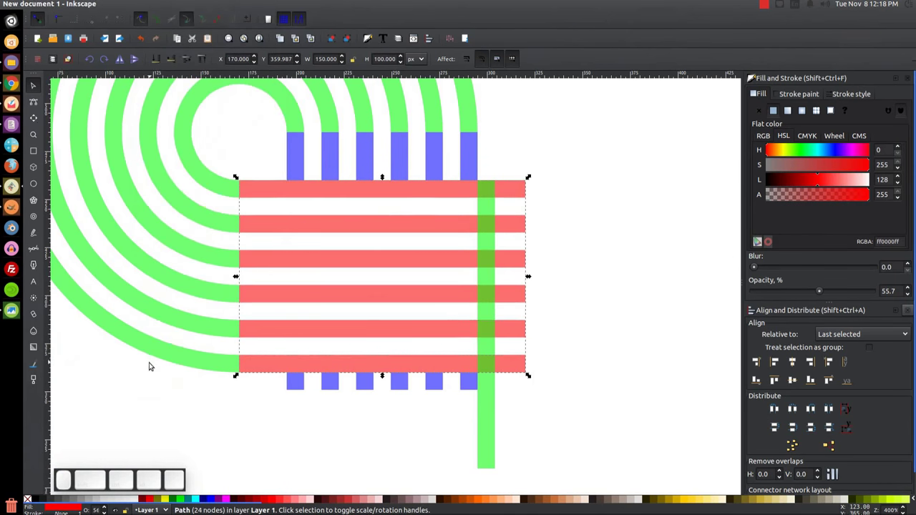
# Stretch the vertical green strip leftward past the red stripes' left ends, and intersect it with them to trim their right ends.
pyautogui.click(483, 253)
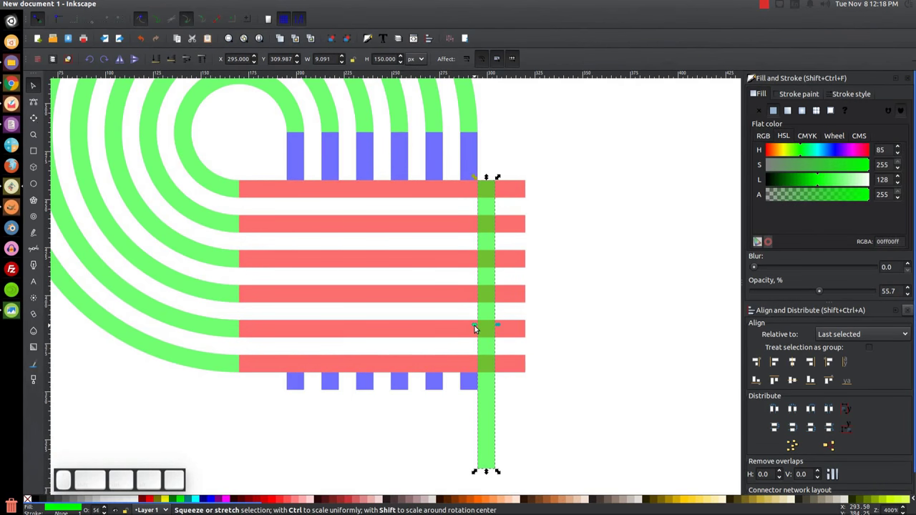
pyautogui.moveTo(474, 326); pyautogui.dragTo(176, 304)
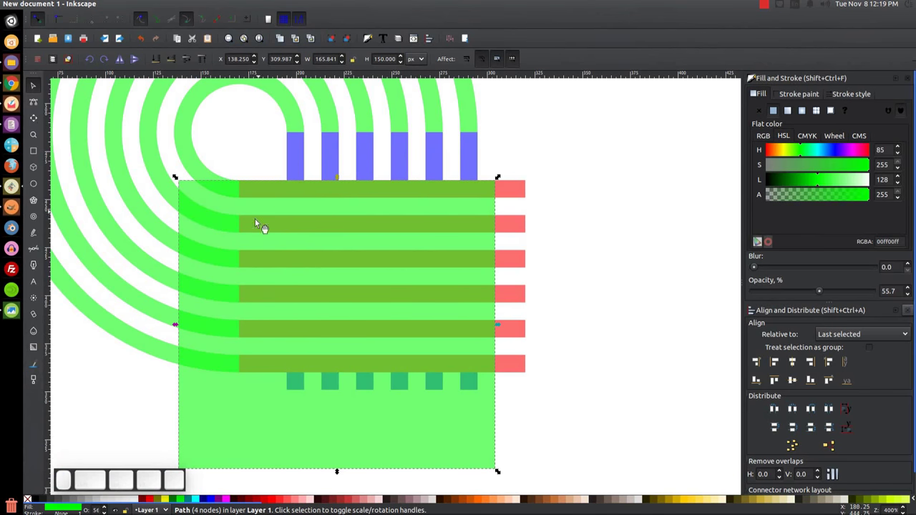
pyautogui.press('shift')
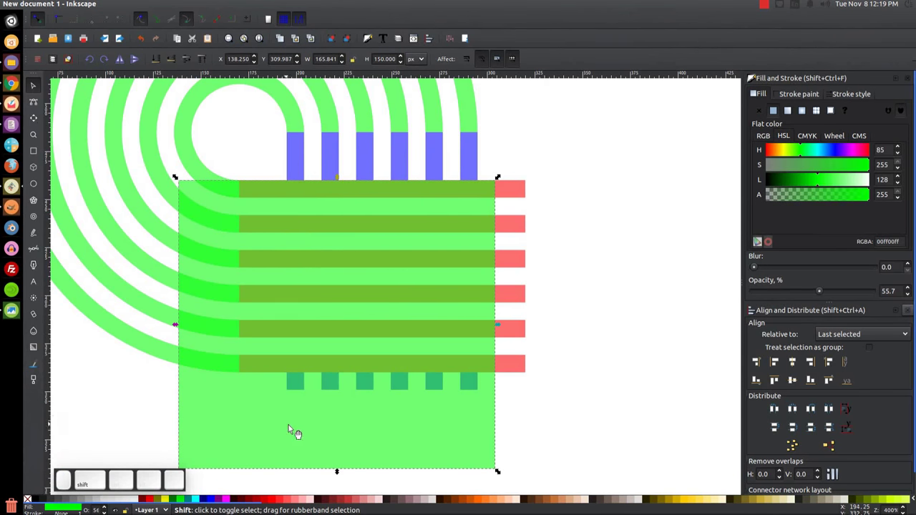
pyautogui.keyDown('shift'); pyautogui.click(520, 221); pyautogui.keyUp('shift')
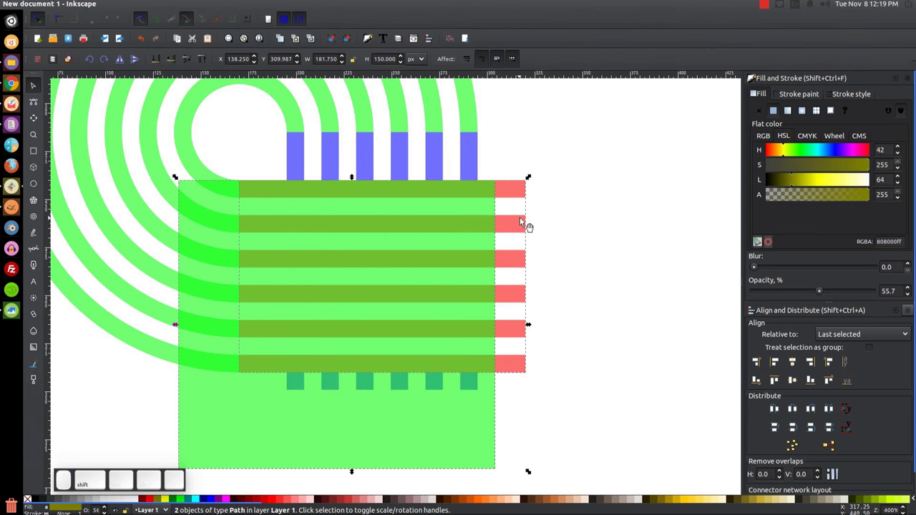
pyautogui.click(156, 4)
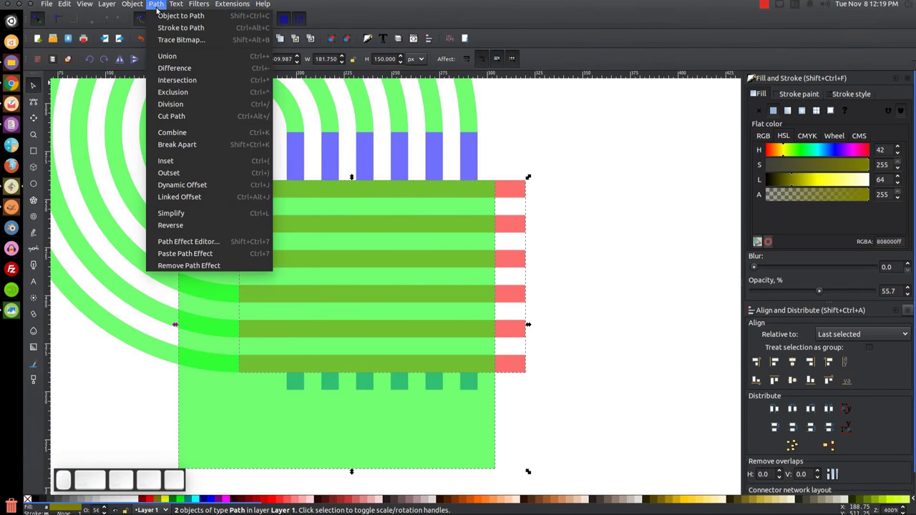
pyautogui.click(179, 80)
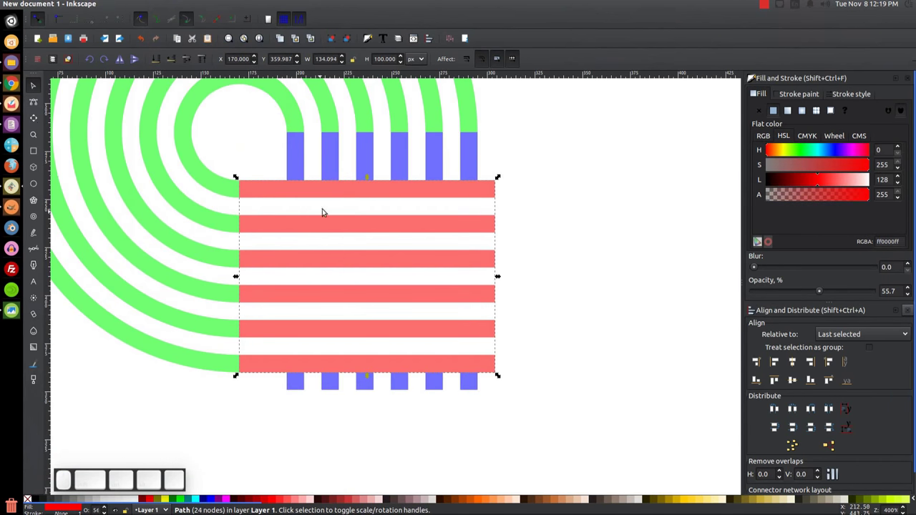
# Break apart the trimmed red stripes and the small blue stubs beneath them into separate pieces.
pyautogui.click(156, 5)
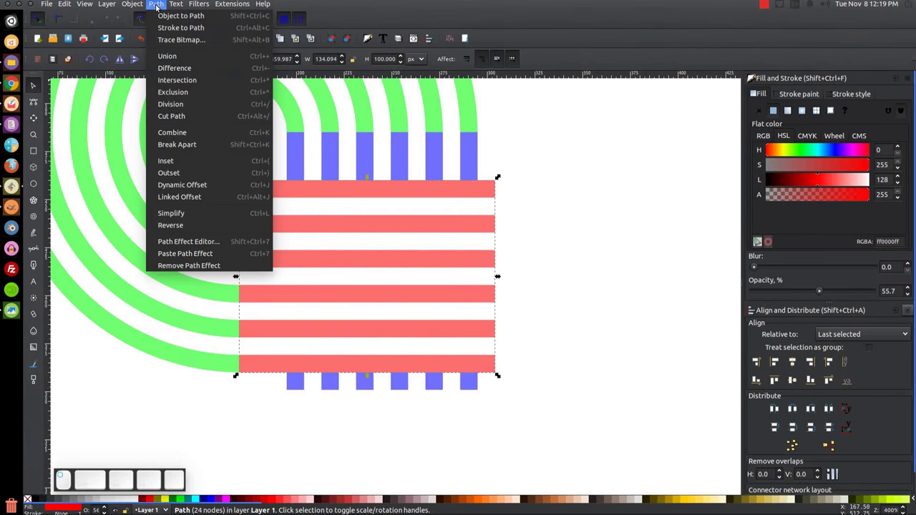
pyautogui.click(192, 147)
pyautogui.click(422, 463)
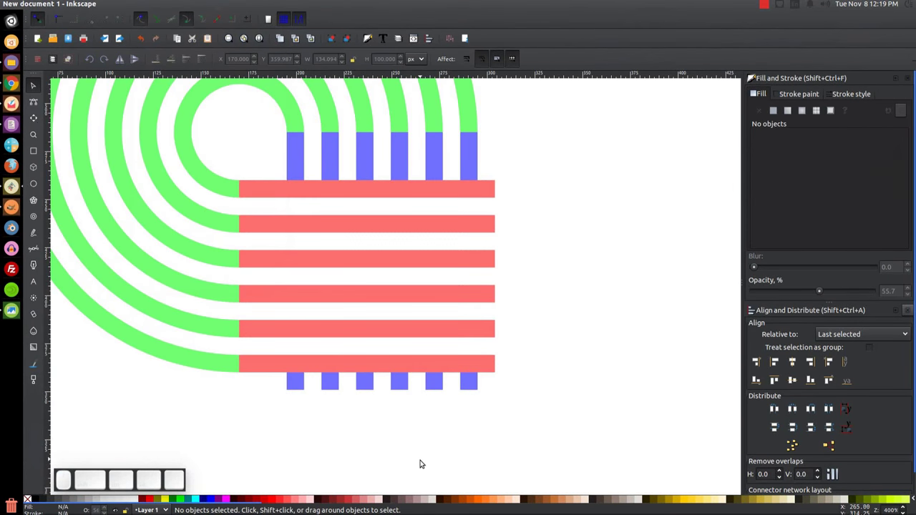
pyautogui.click(470, 386)
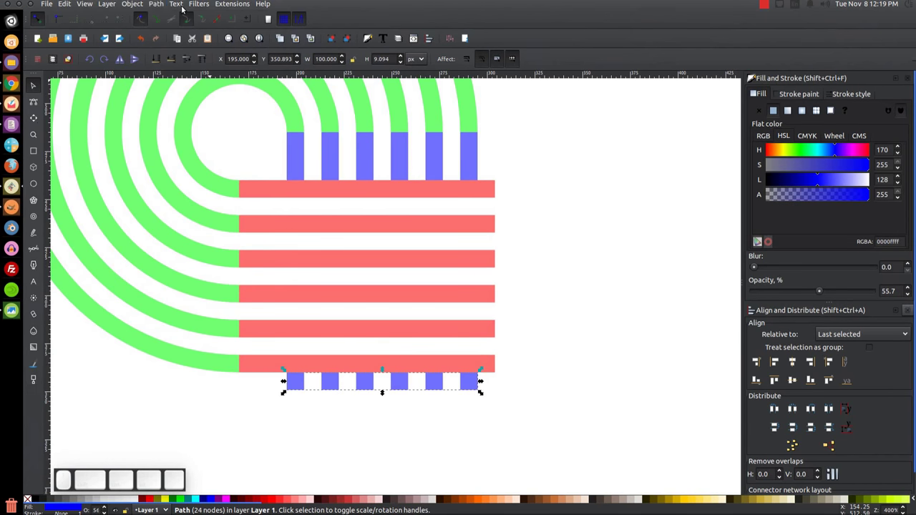
pyautogui.click(156, 5)
pyautogui.click(192, 143)
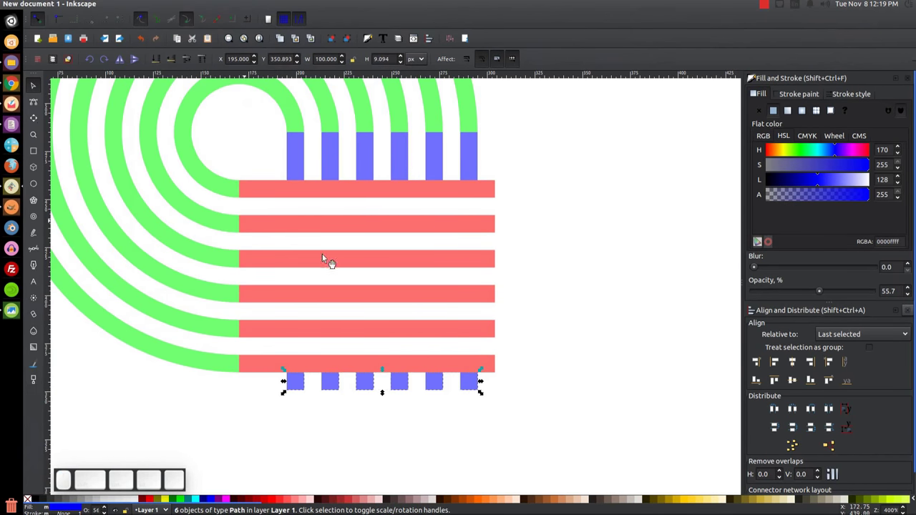
pyautogui.click(458, 161)
pyautogui.click(467, 115)
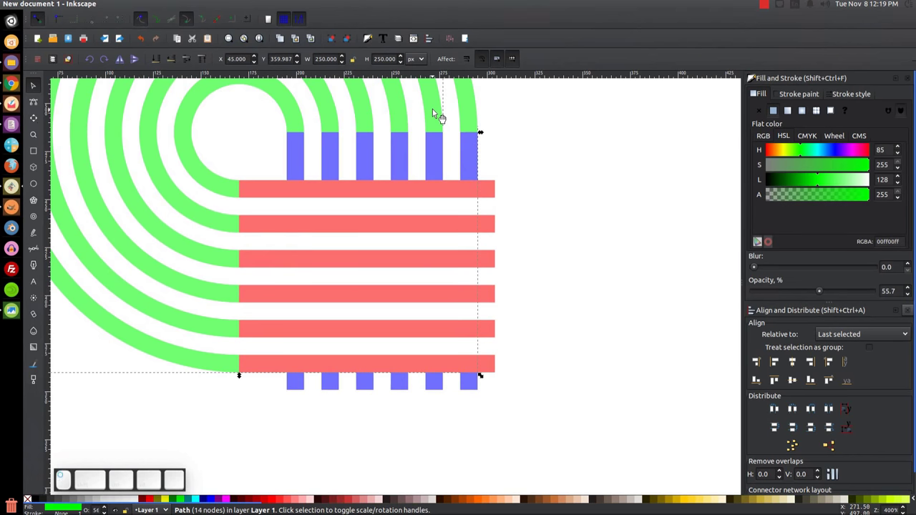
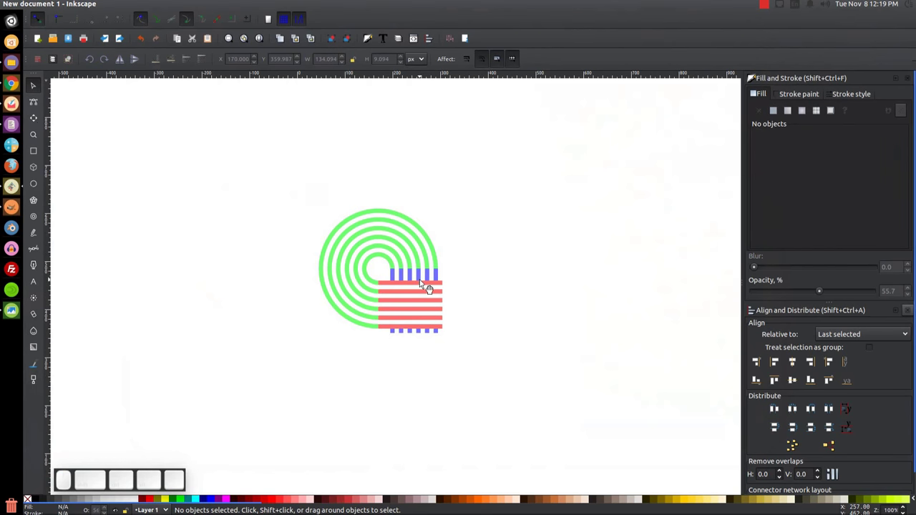
# Unite the outermost green ring with the lowest red stripe, the last blue stripe and the last blue stub below it.
pyautogui.scroll(3, 422, 285)
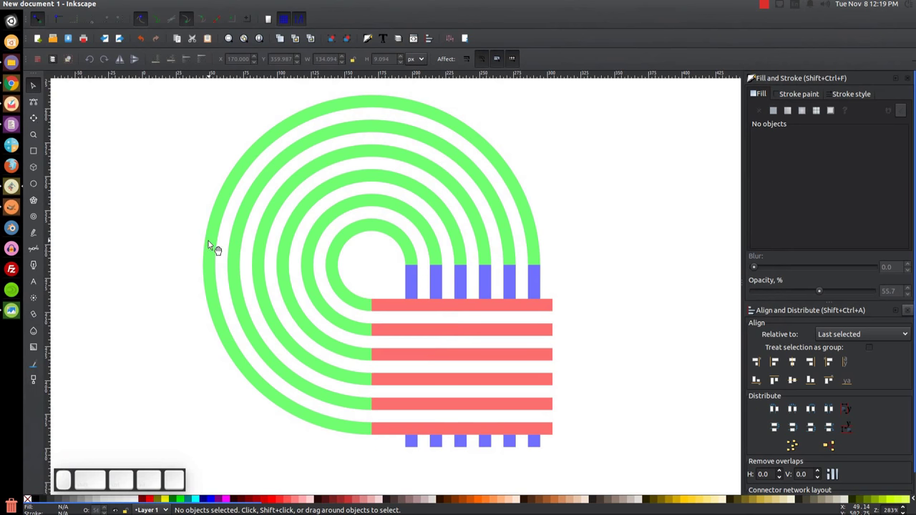
pyautogui.click(212, 248)
pyautogui.press('shift')
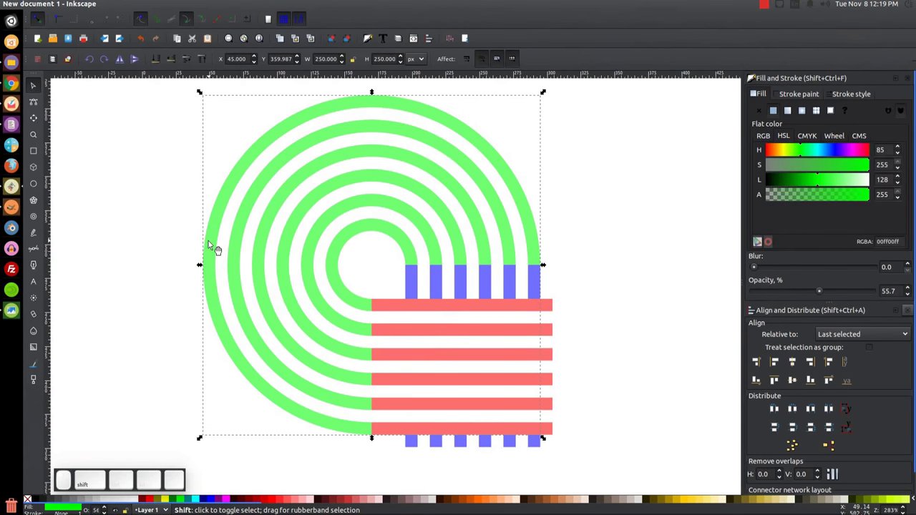
pyautogui.keyDown('shift'); pyautogui.click(394, 427); pyautogui.keyUp('shift')
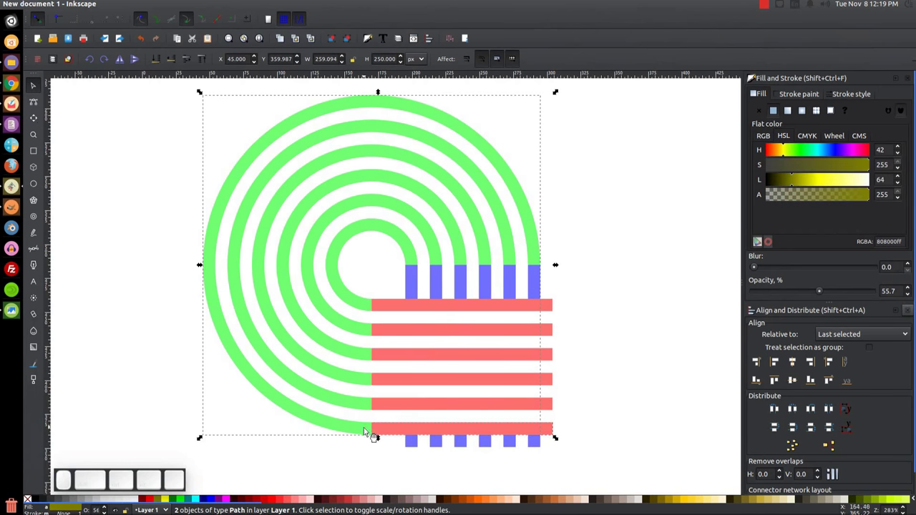
pyautogui.press('shift')
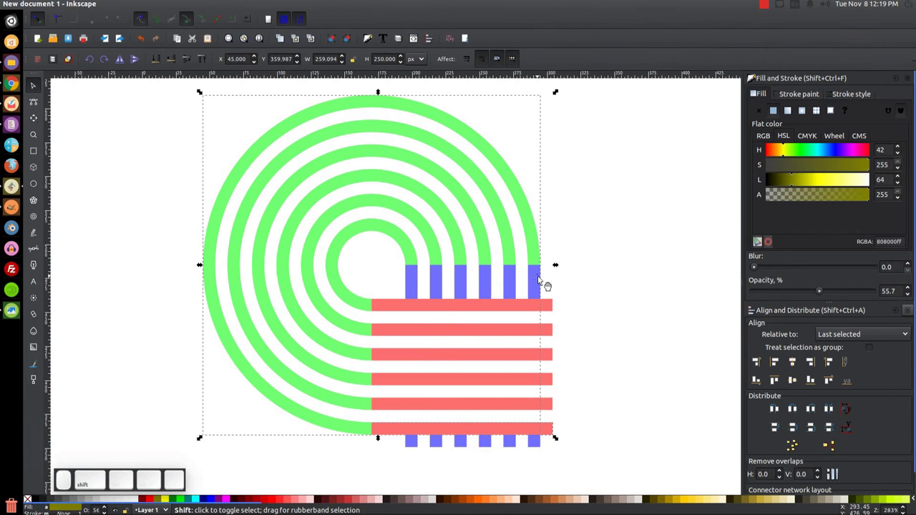
pyautogui.keyDown('shift'); pyautogui.click(538, 280); pyautogui.keyUp('shift')
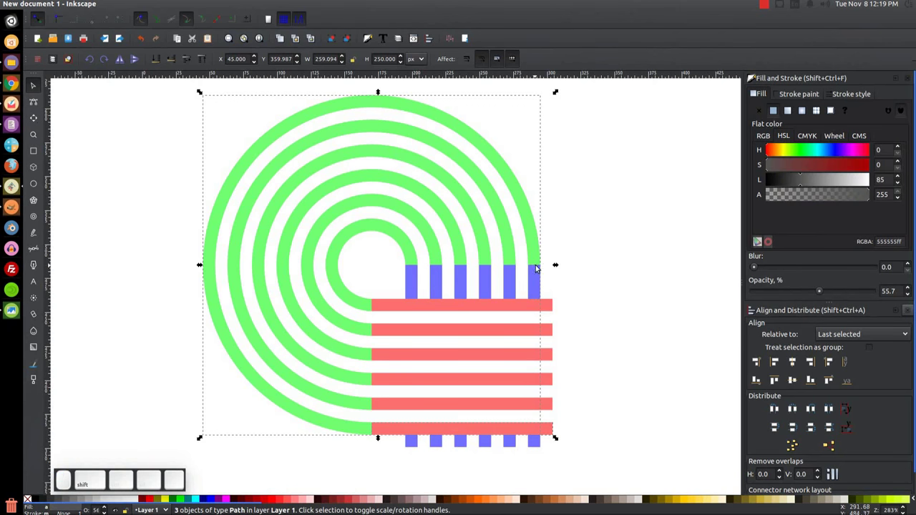
pyautogui.press('shift')
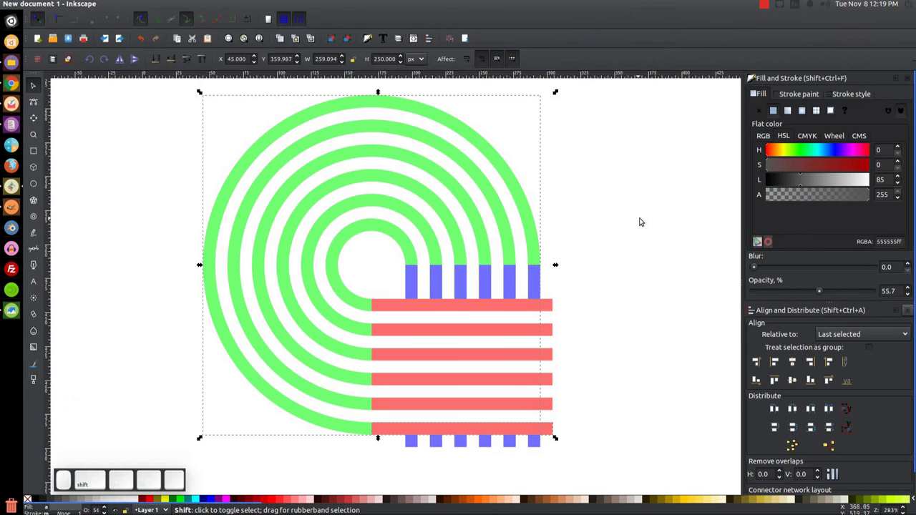
pyautogui.keyDown('shift'); pyautogui.click(535, 447); pyautogui.keyUp('shift')
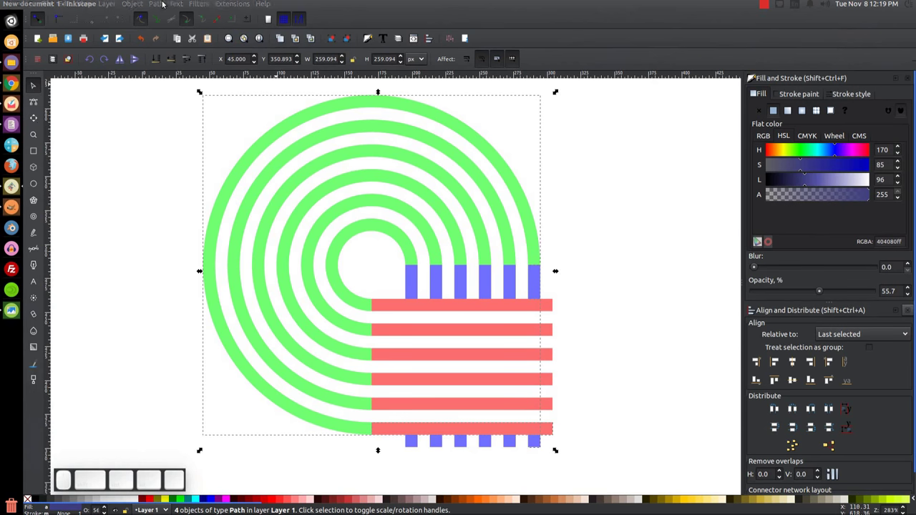
pyautogui.click(157, 4)
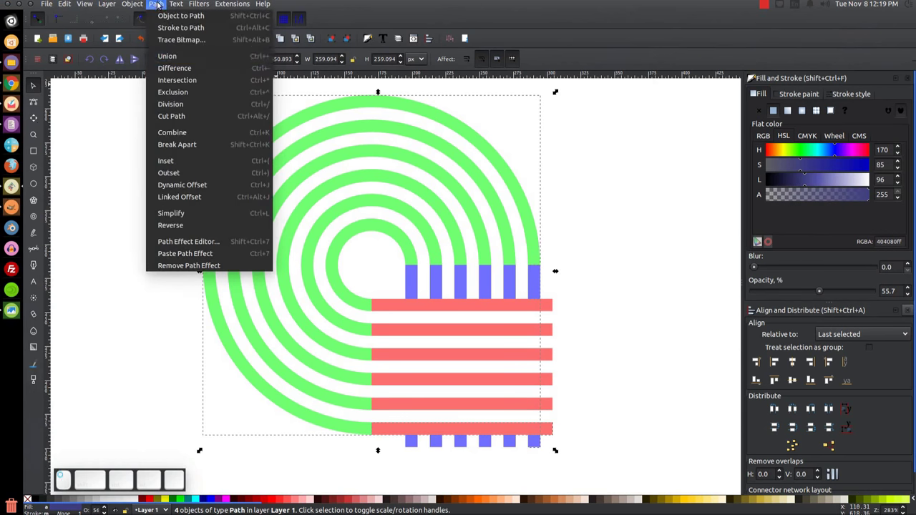
pyautogui.click(168, 55)
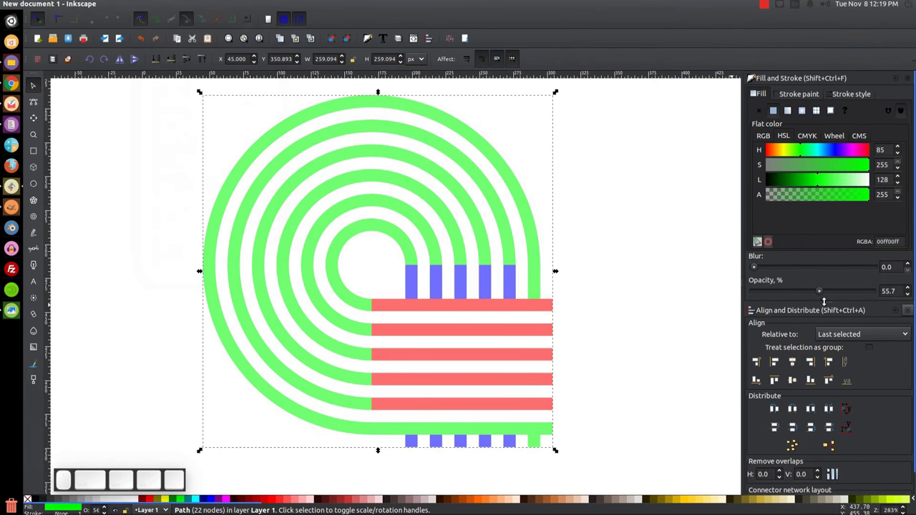
# Make the united outermost loop fully opaque and fill it with the dark red C83737.
pyautogui.moveTo(821, 294); pyautogui.dragTo(903, 292)
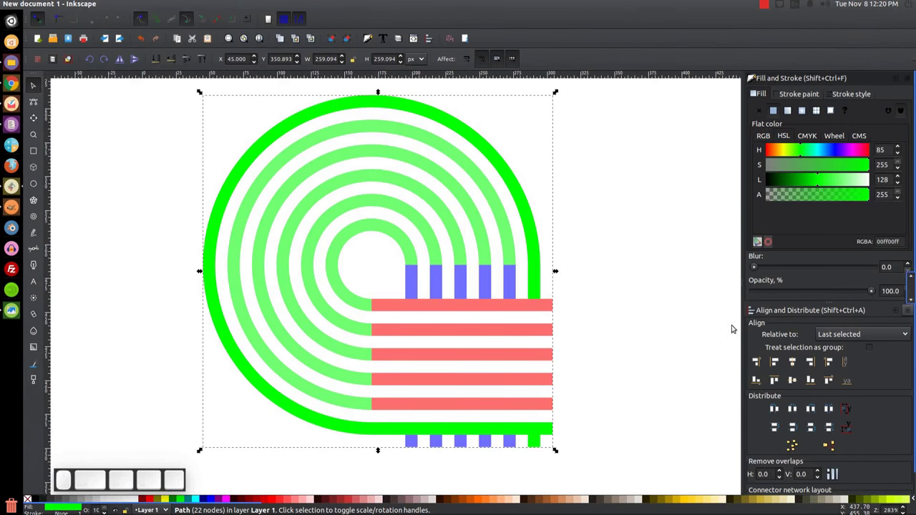
pyautogui.click(349, 503)
pyautogui.hscroll(2, 522, 399)
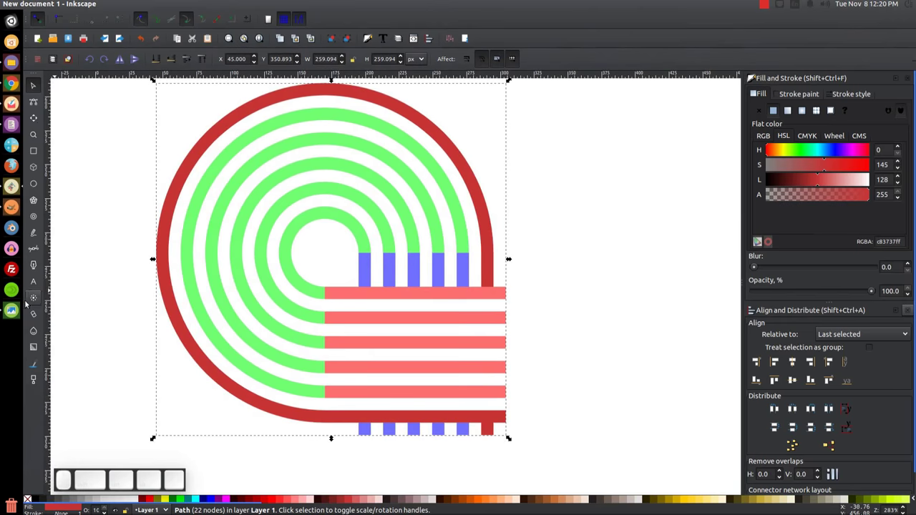
# Check the reference image thumbnail.png, and unite the second-outermost green ring with its red stripe, blue stripe and blue stub below.
pyautogui.click(12, 311)
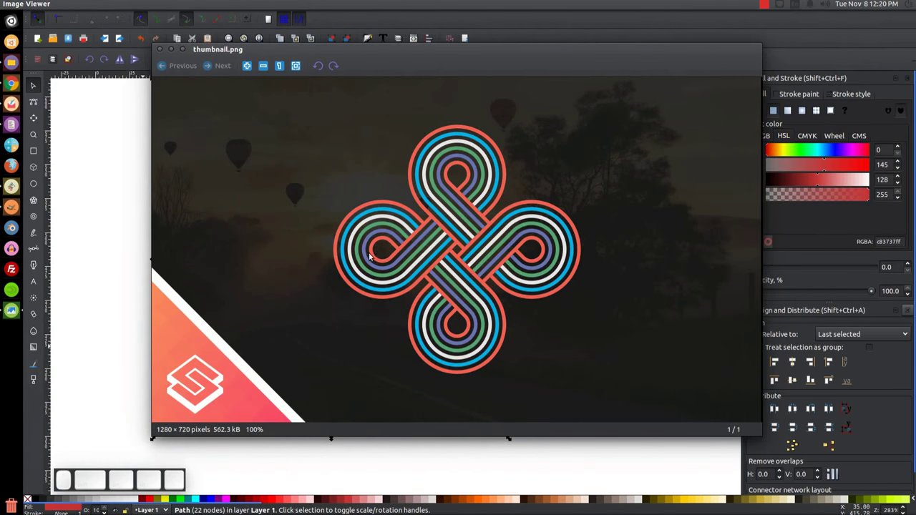
pyautogui.click(174, 50)
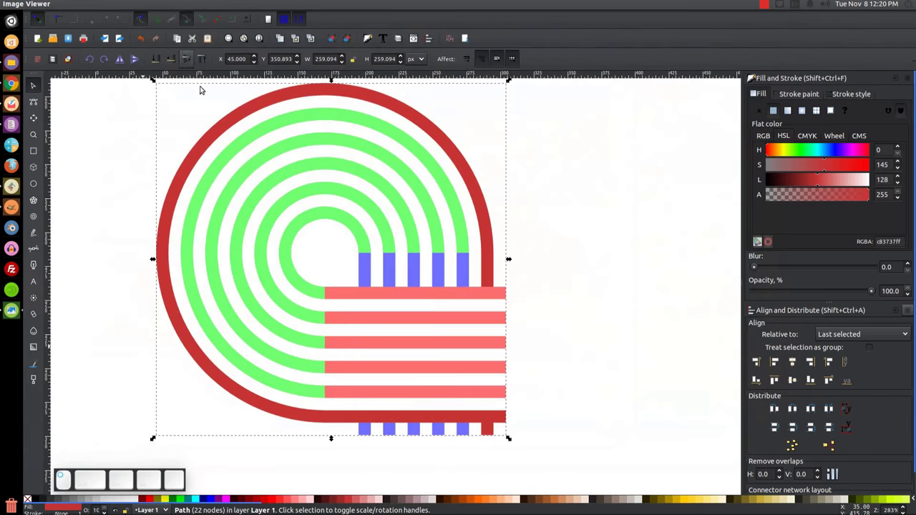
pyautogui.click(190, 229)
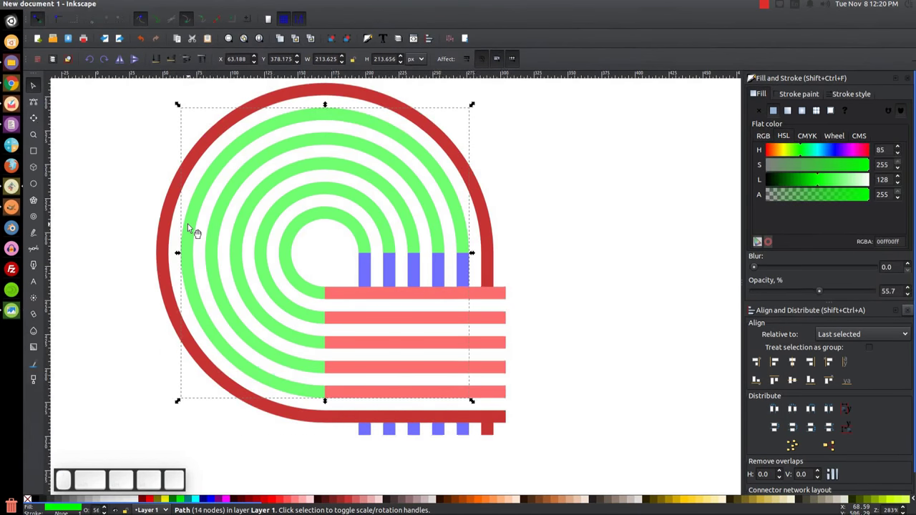
pyautogui.keyDown('shift'); pyautogui.click(411, 396); pyautogui.keyUp('shift')
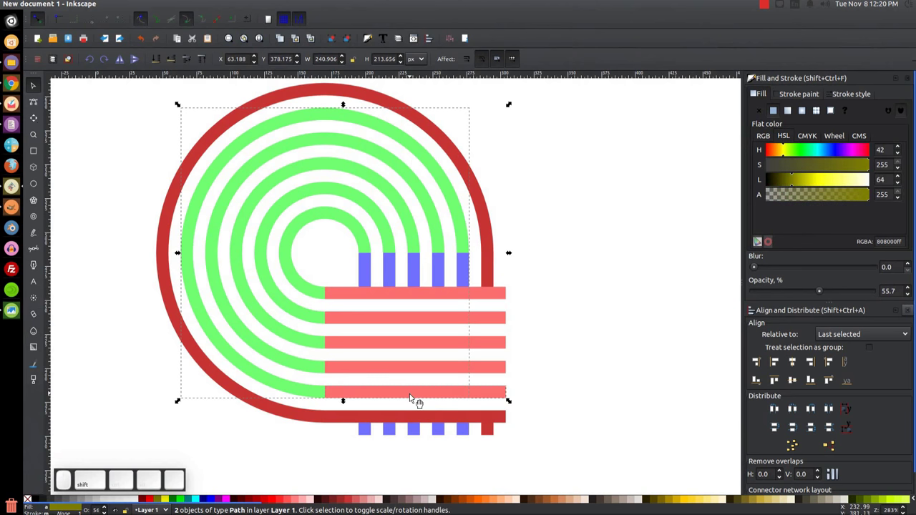
pyautogui.keyDown('shift'); pyautogui.click(465, 271); pyautogui.keyUp('shift')
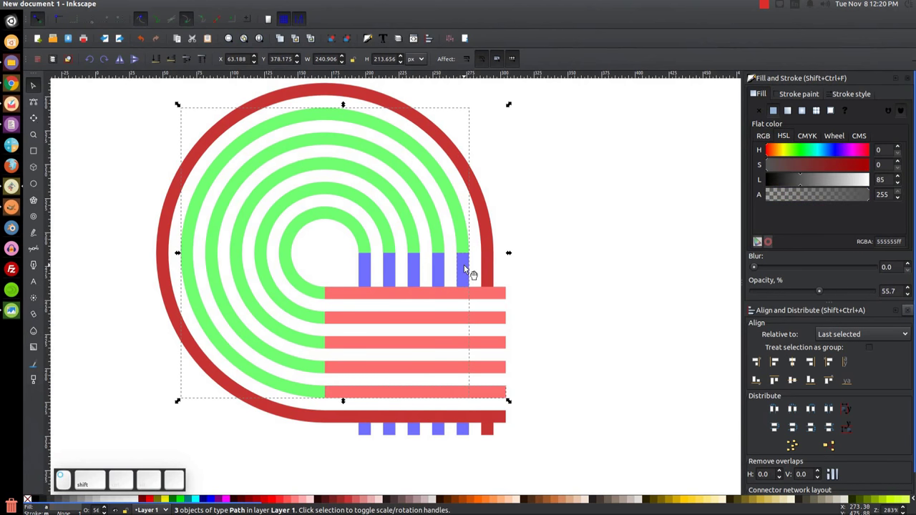
pyautogui.keyDown('shift'); pyautogui.click(465, 432); pyautogui.keyUp('shift')
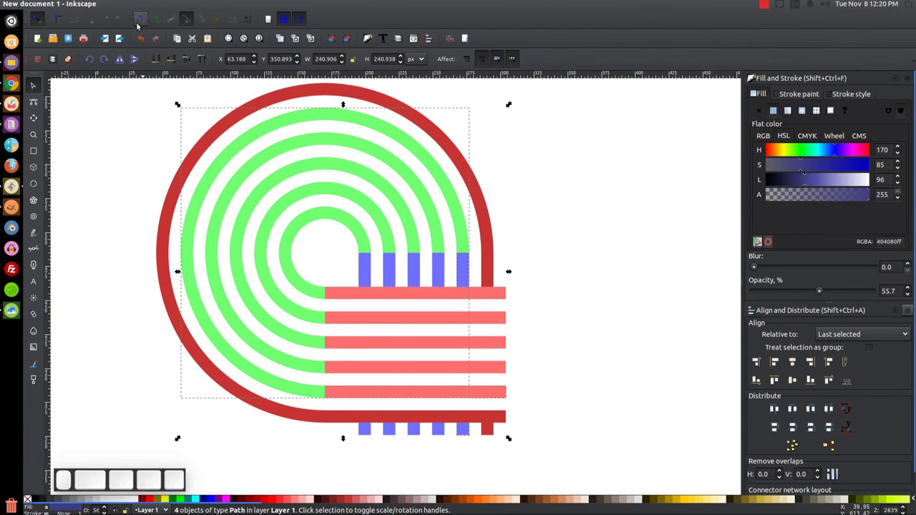
pyautogui.click(156, 5)
pyautogui.click(167, 55)
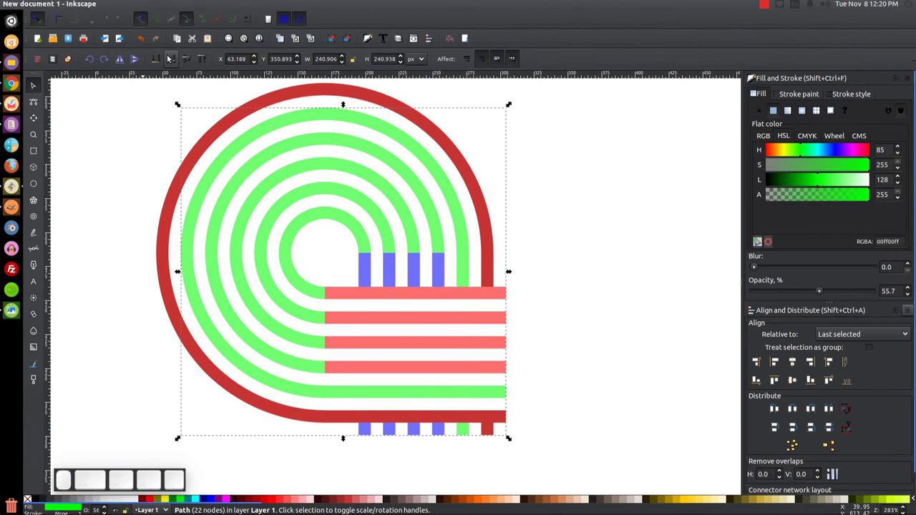
# Make the second loop fully opaque and fill it with light blue, shifting the hue to 140.
pyautogui.moveTo(821, 291); pyautogui.dragTo(884, 291)
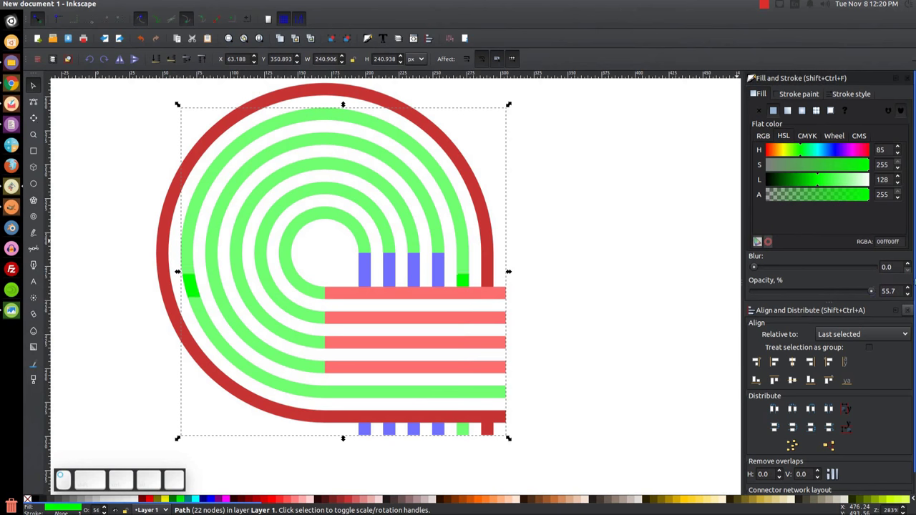
pyautogui.moveTo(310, 506); pyautogui.dragTo(649, 507)
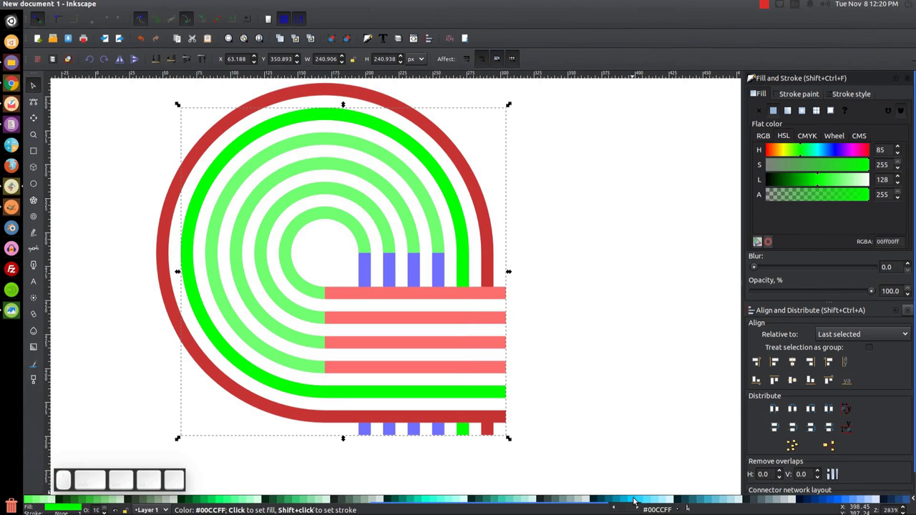
pyautogui.click(634, 501)
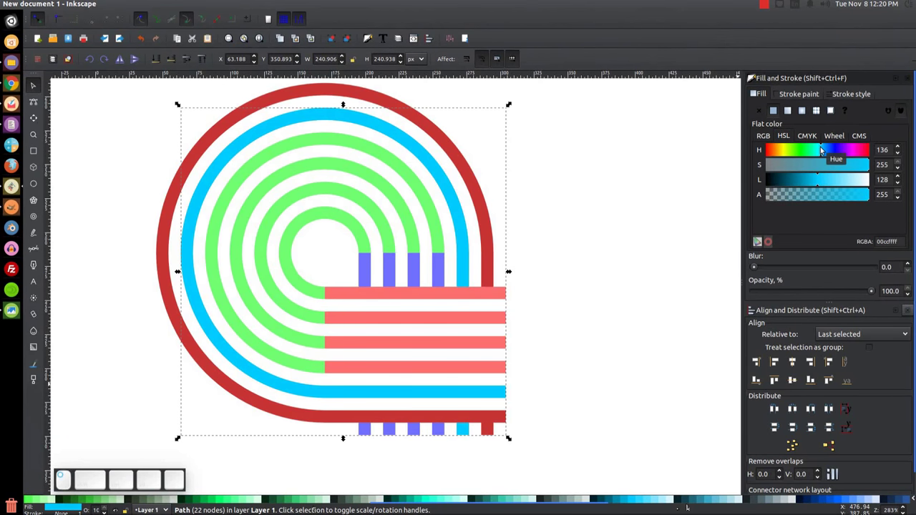
pyautogui.moveTo(820, 150); pyautogui.dragTo(823, 151)
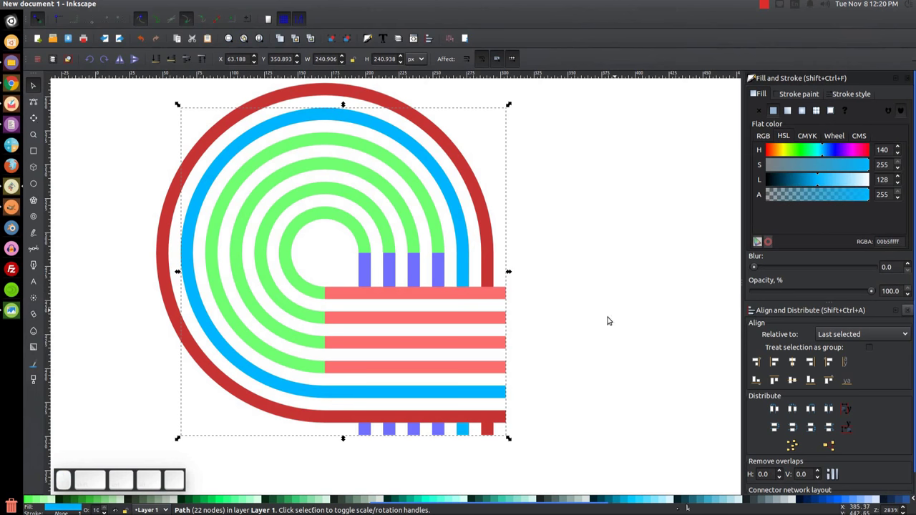
# Recheck the reference image, and unite the third green ring from outside with its red stripe, blue stripe and blue stub below.
pyautogui.hotkey('alt', 'Tab')
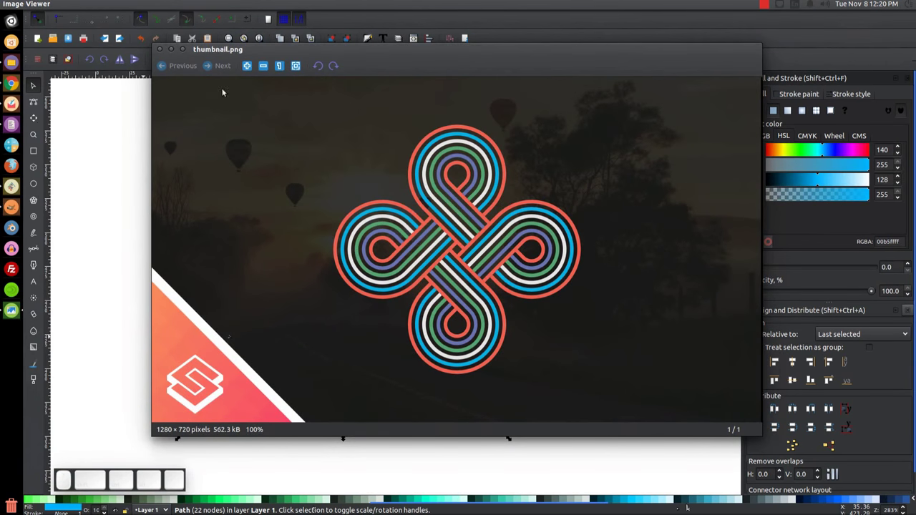
pyautogui.click(173, 50)
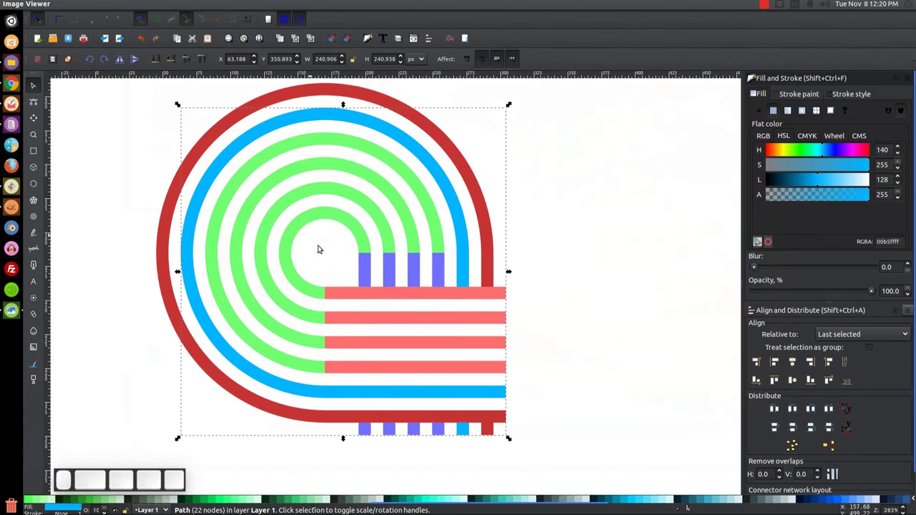
pyautogui.click(211, 234)
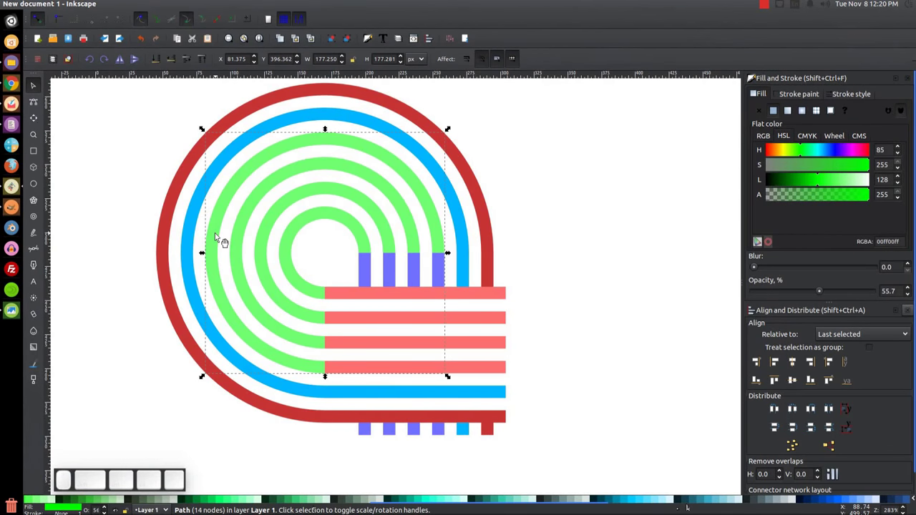
pyautogui.keyDown('shift'); pyautogui.click(380, 362); pyautogui.keyUp('shift')
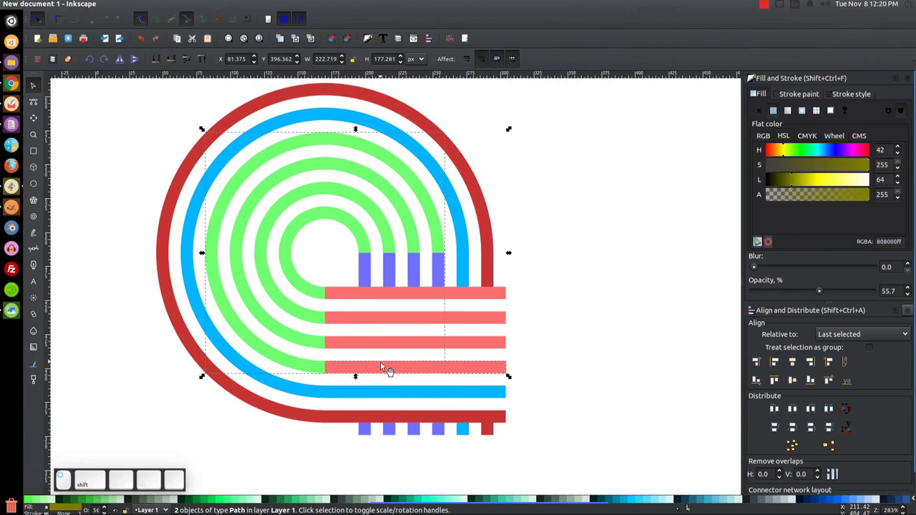
pyautogui.keyDown('shift'); pyautogui.click(440, 269); pyautogui.keyUp('shift')
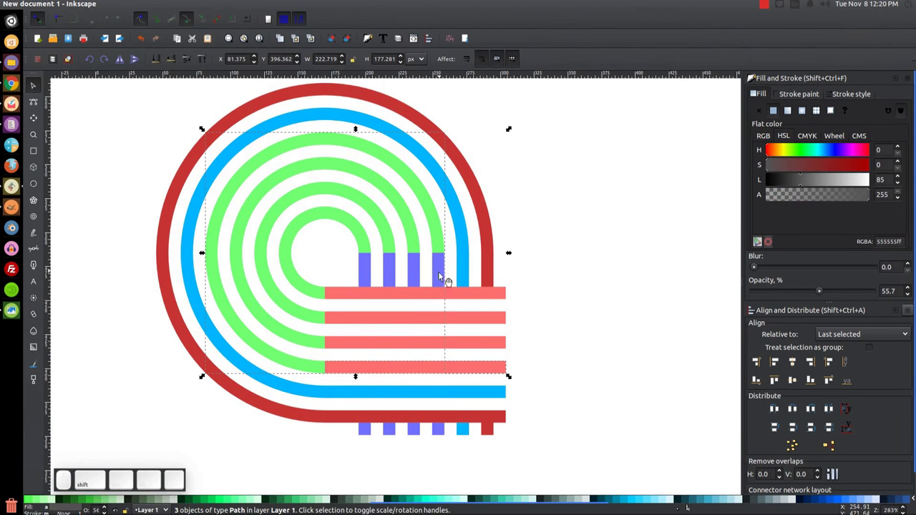
pyautogui.keyDown('shift'); pyautogui.click(438, 432); pyautogui.keyUp('shift')
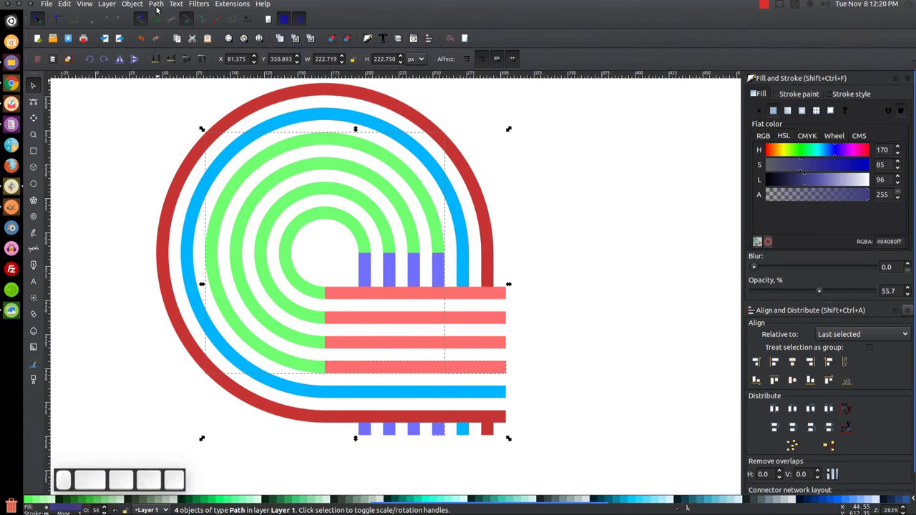
pyautogui.click(157, 5)
pyautogui.click(168, 56)
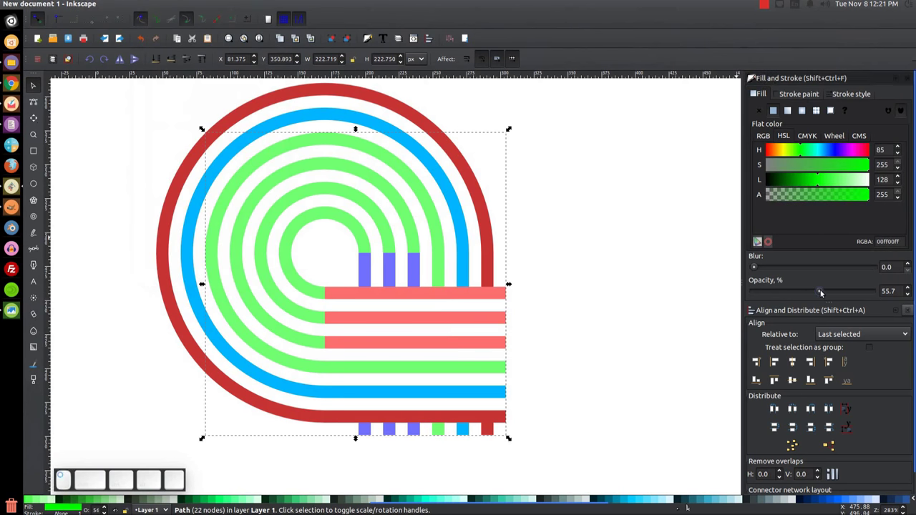
# Make the third loop fully opaque and fill it with the grey B3B3B3.
pyautogui.moveTo(820, 291); pyautogui.dragTo(878, 291)
pyautogui.moveTo(635, 507); pyautogui.dragTo(79, 506)
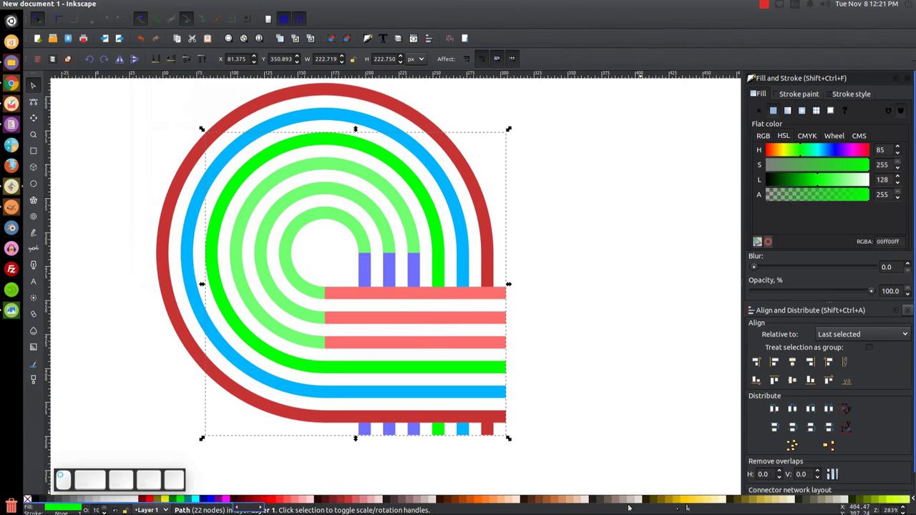
pyautogui.click(92, 501)
pyautogui.click(92, 501)
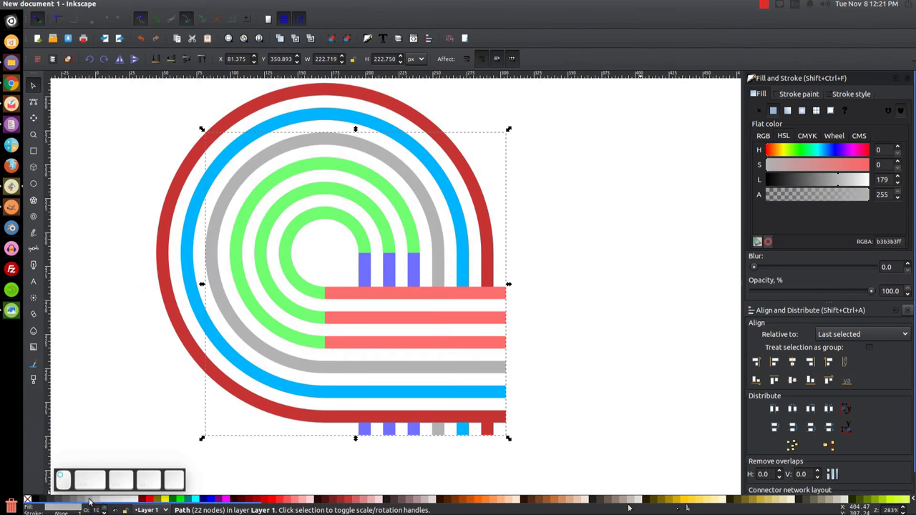
# Unite the fourth green ring from outside with its adjoining red stripe, blue stripe and the matching blue stub below.
pyautogui.click(233, 230)
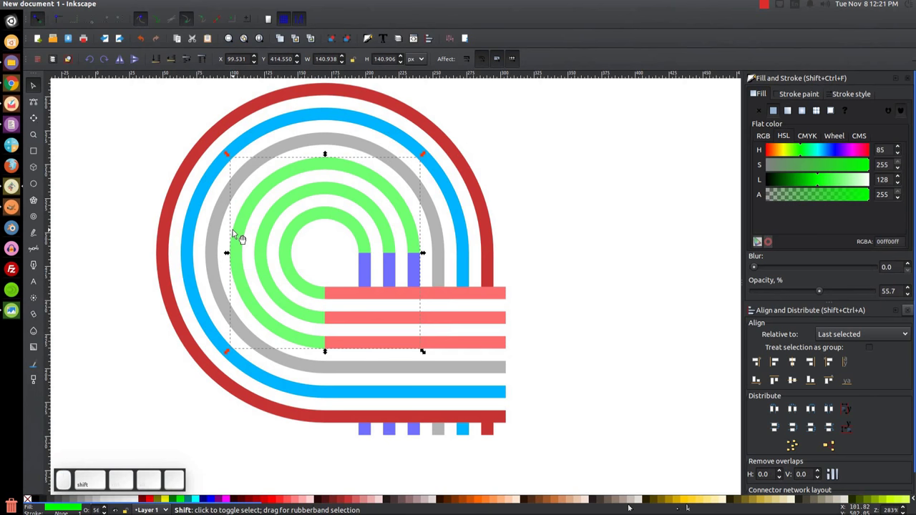
pyautogui.keyDown('shift'); pyautogui.click(402, 346); pyautogui.keyUp('shift')
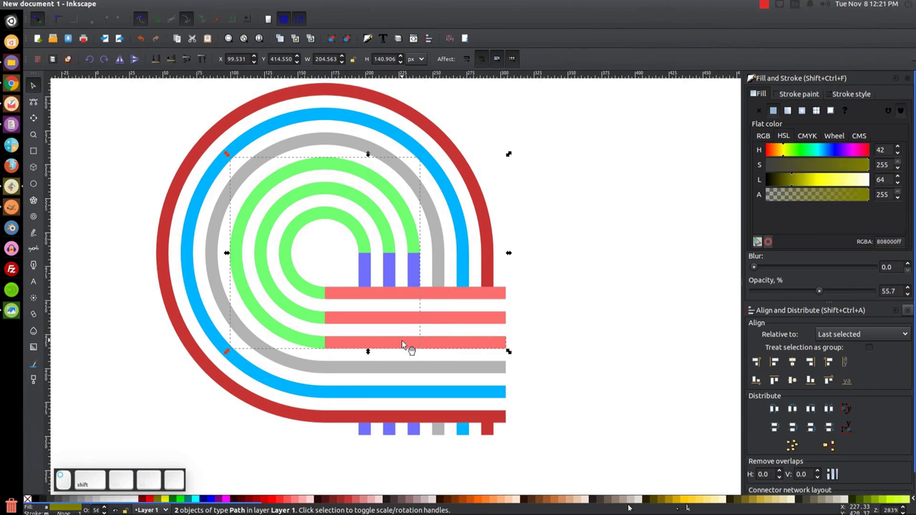
pyautogui.keyDown('shift'); pyautogui.click(413, 269); pyautogui.keyUp('shift')
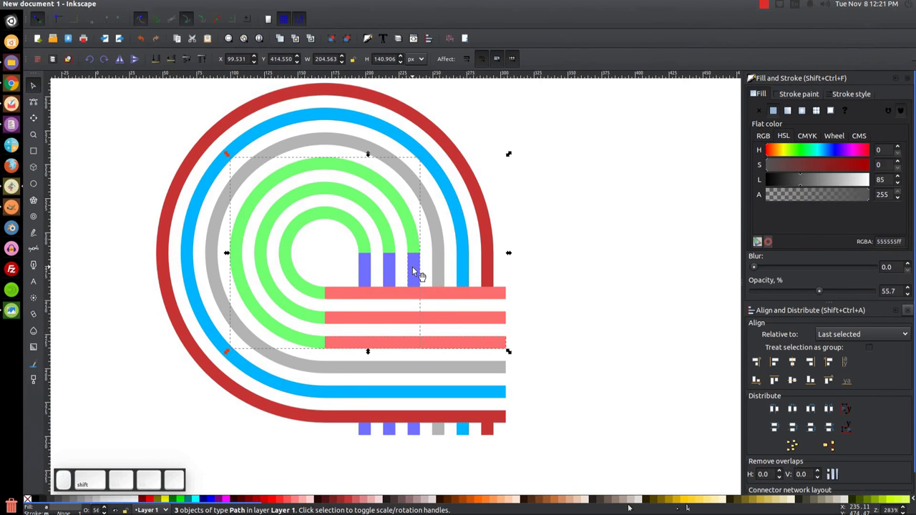
pyautogui.keyDown('shift'); pyautogui.click(415, 434); pyautogui.keyUp('shift')
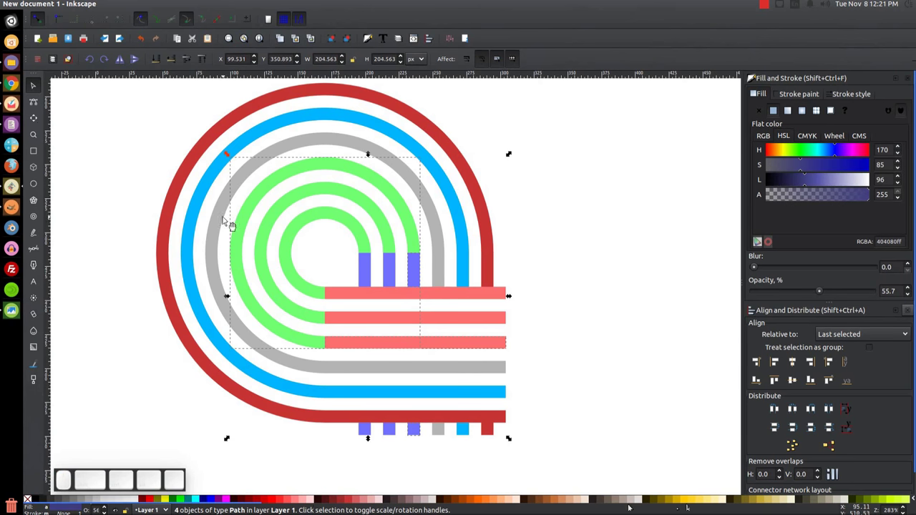
pyautogui.click(156, 3)
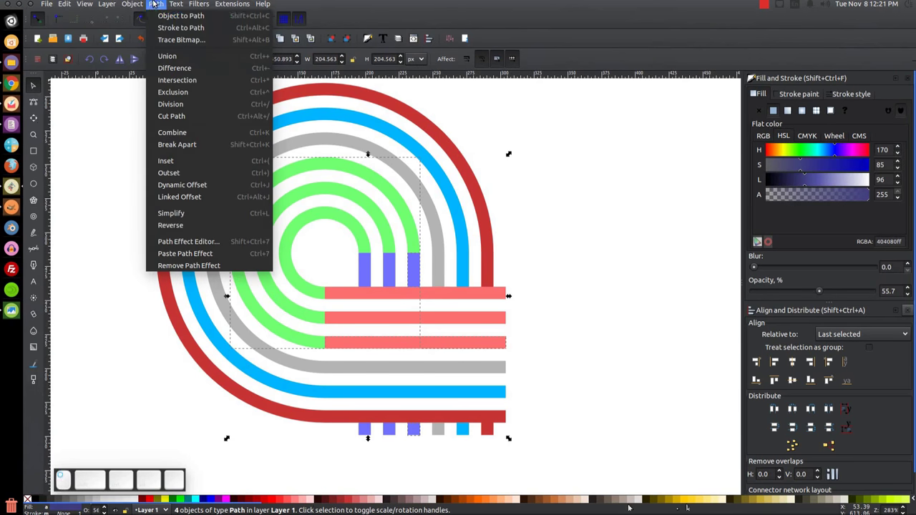
pyautogui.click(169, 56)
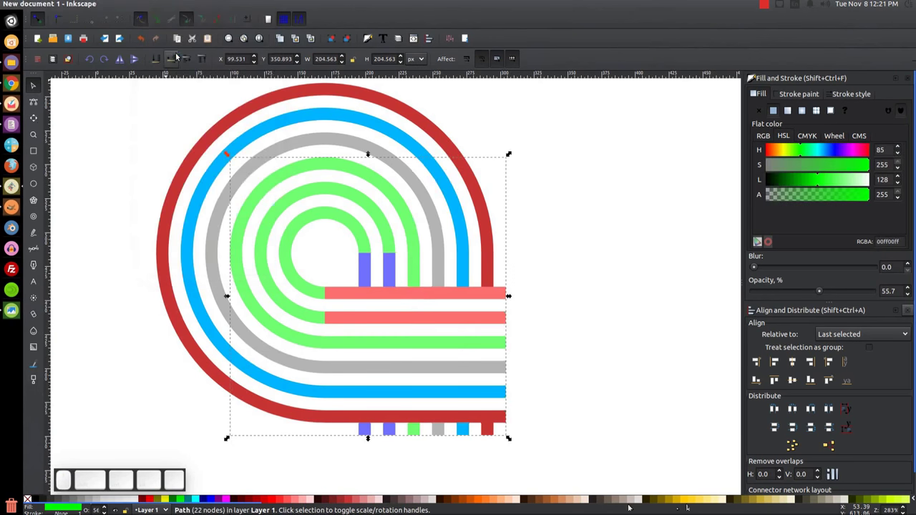
# Compare with the reference image, make the fourth loop fully opaque and fill it with the green 71C837.
pyautogui.click(10, 311)
pyautogui.click(172, 49)
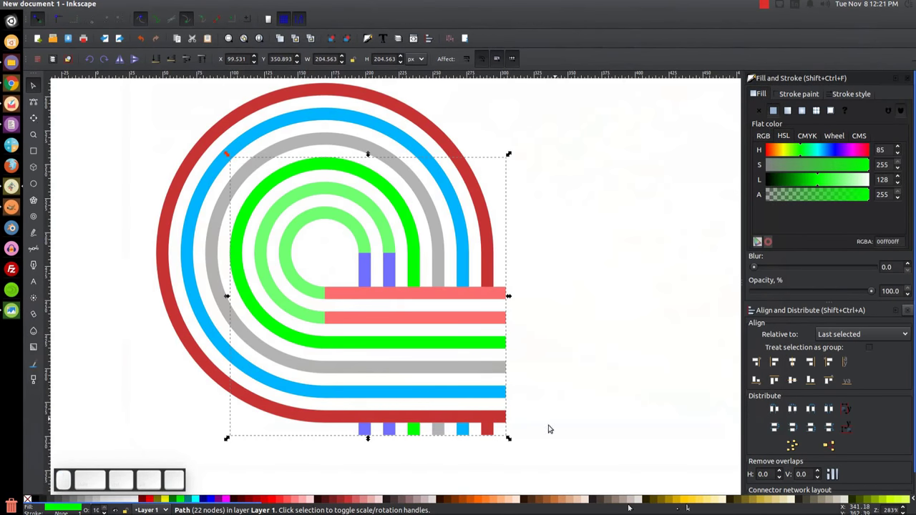
pyautogui.scroll(-3, 548, 501)
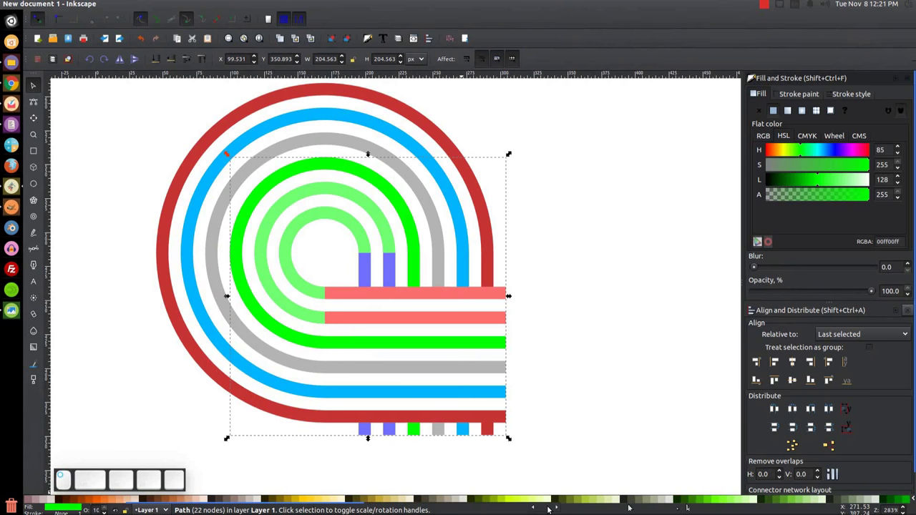
pyautogui.click(787, 501)
pyautogui.click(799, 501)
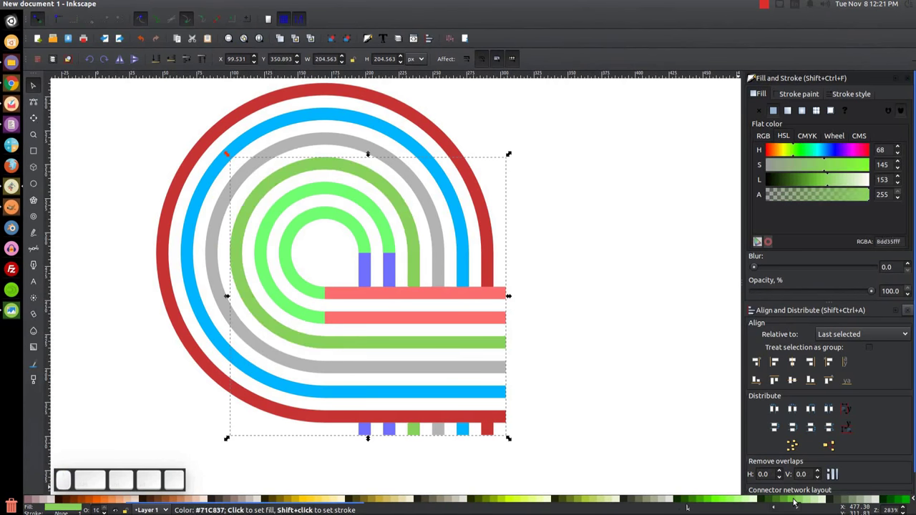
pyautogui.click(787, 501)
pyautogui.scroll(3, 612, 505)
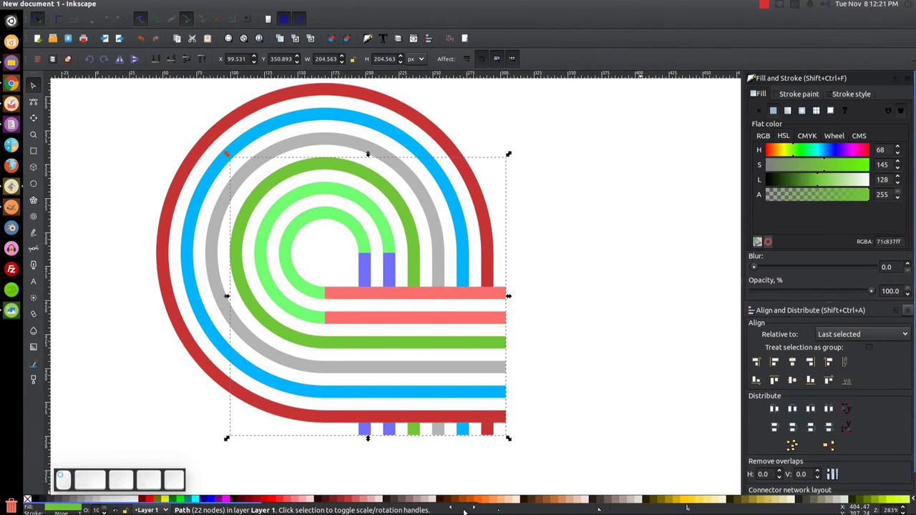
# Unite the fifth green ring from outside with its adjoining red stripe, blue stripe and the matching blue stub below.
pyautogui.click(259, 239)
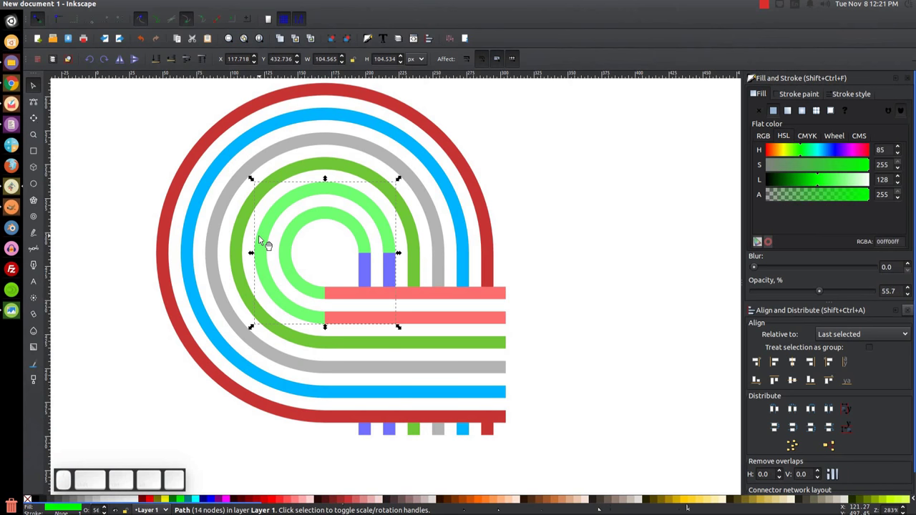
pyautogui.keyDown('shift'); pyautogui.click(473, 322); pyautogui.keyUp('shift')
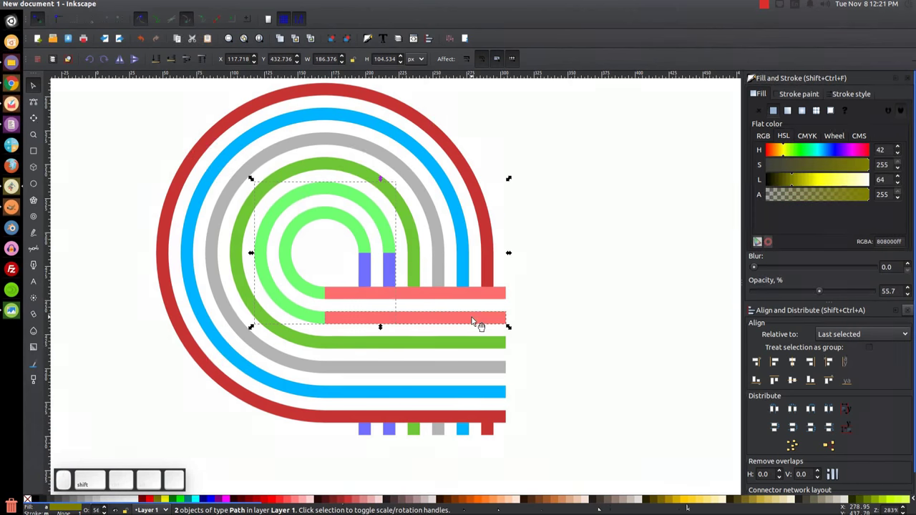
pyautogui.keyDown('shift'); pyautogui.click(388, 263); pyautogui.keyUp('shift')
pyautogui.keyDown('shift'); pyautogui.click(388, 430); pyautogui.keyUp('shift')
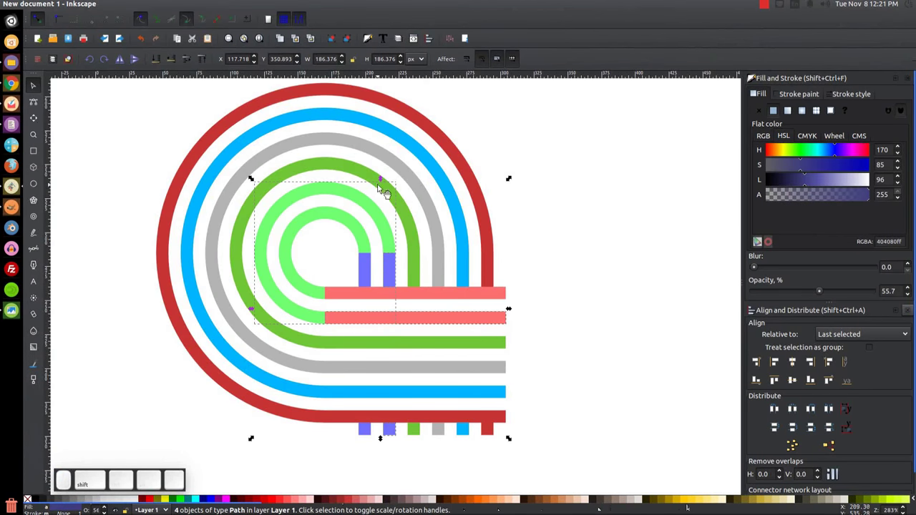
pyautogui.click(160, 5)
pyautogui.click(178, 59)
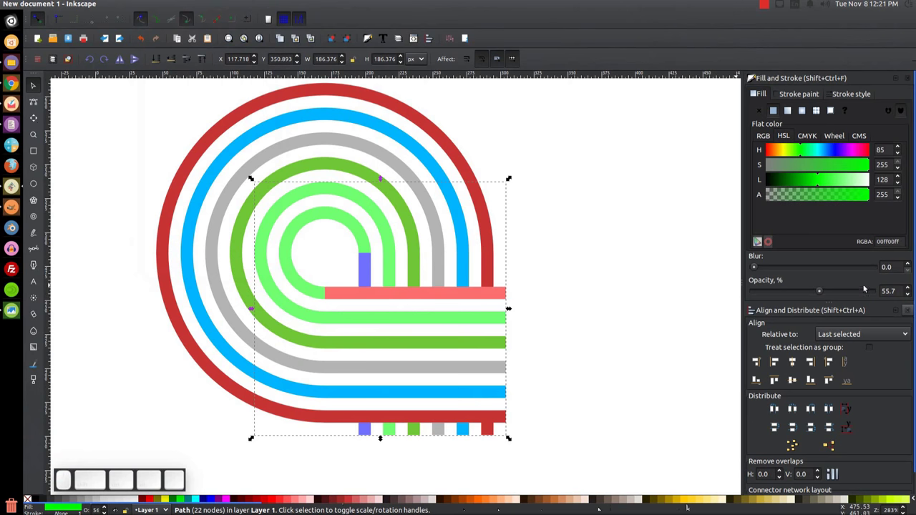
# Make the fifth loop fully opaque and fill it with the muted purple 7C6F91.
pyautogui.moveTo(819, 294); pyautogui.dragTo(909, 289)
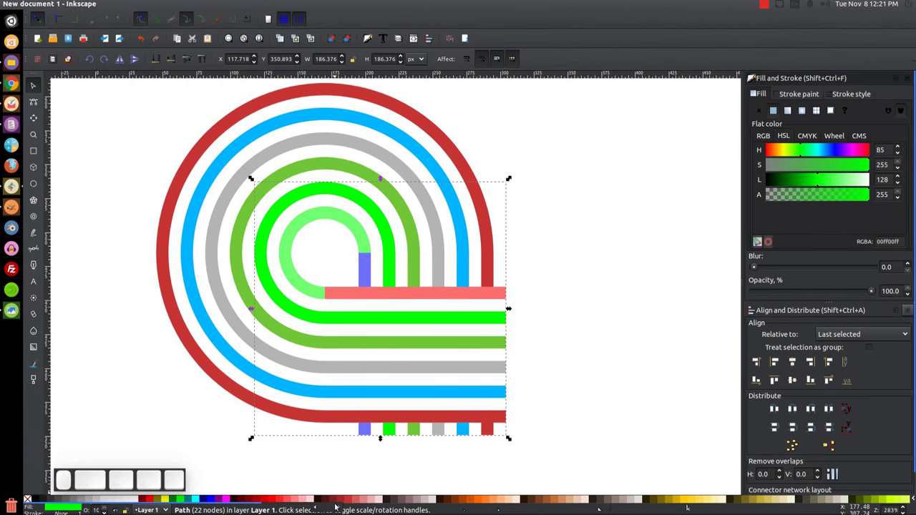
pyautogui.moveTo(331, 510); pyautogui.dragTo(878, 506)
pyautogui.click(647, 500)
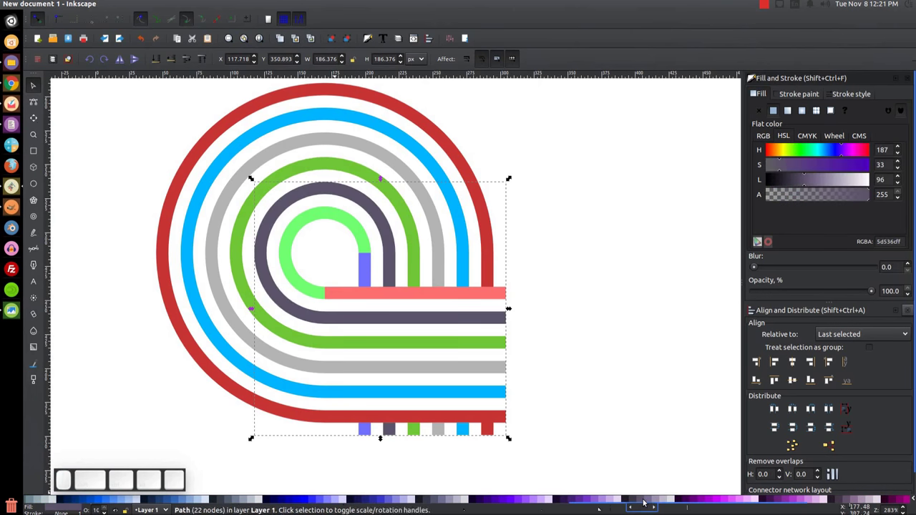
pyautogui.click(646, 501)
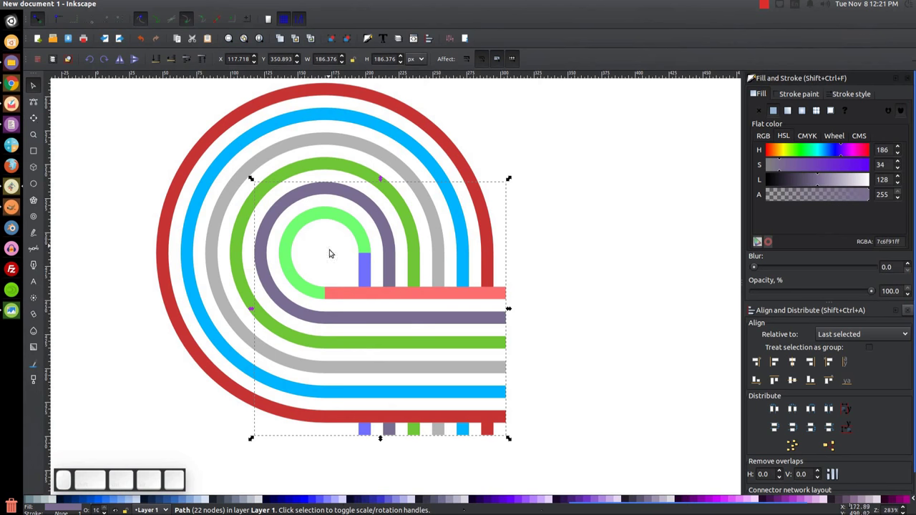
# Unite the innermost green ring with the last red stripe, the blue stripe and the remaining blue stub below.
pyautogui.click(289, 242)
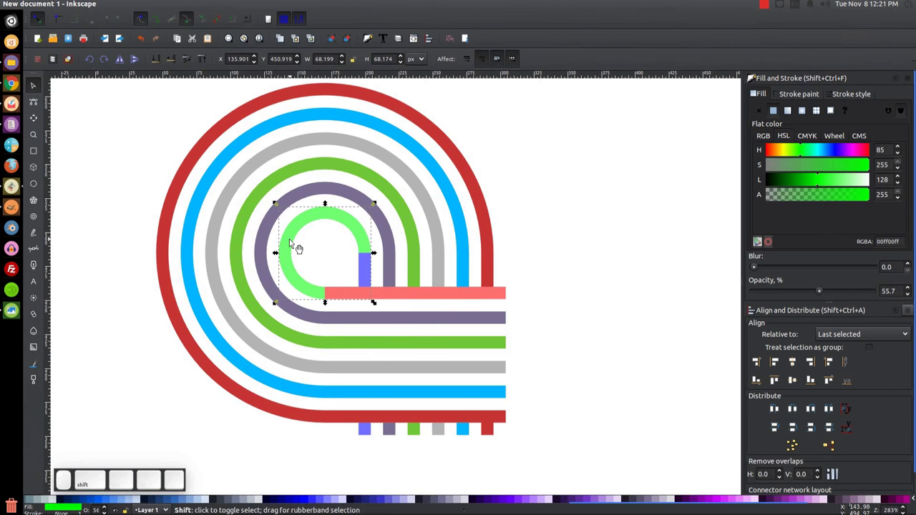
pyautogui.keyDown('shift'); pyautogui.click(384, 295); pyautogui.keyUp('shift')
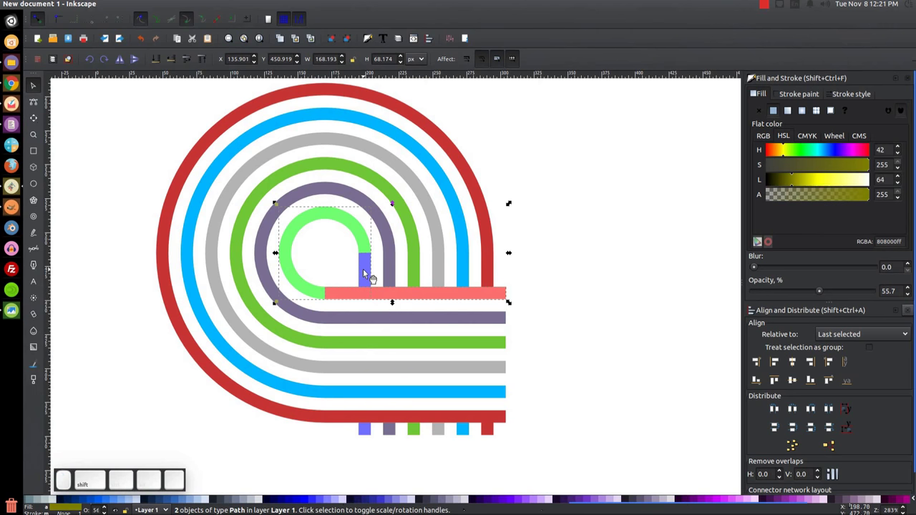
pyautogui.keyDown('shift'); pyautogui.click(363, 268); pyautogui.keyUp('shift')
pyautogui.keyDown('shift'); pyautogui.click(371, 433); pyautogui.keyUp('shift')
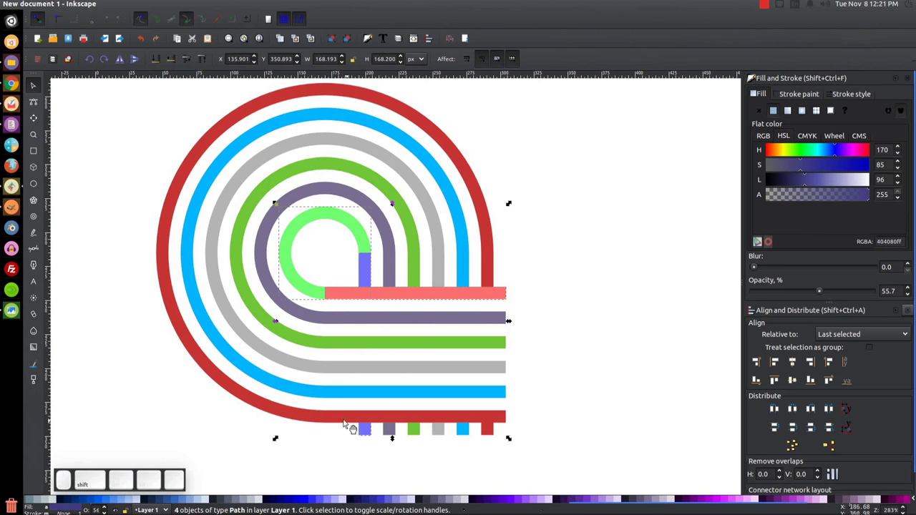
pyautogui.click(156, 4)
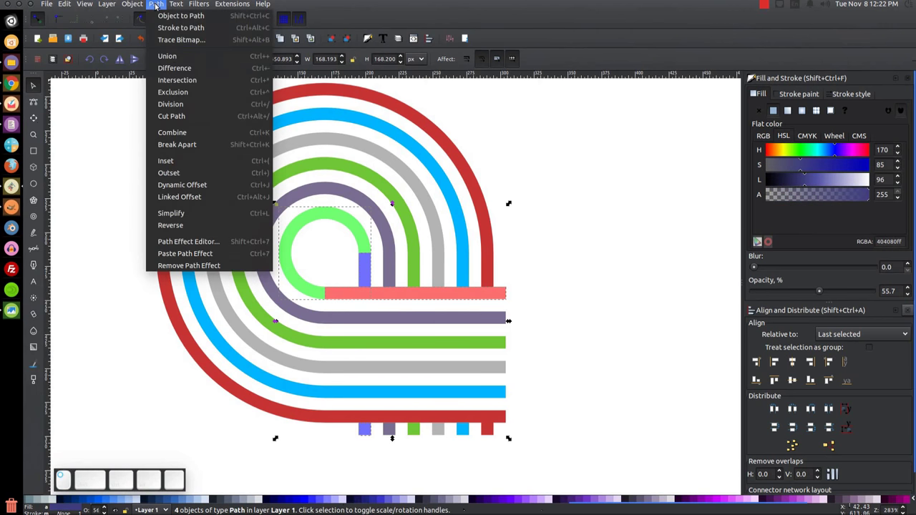
pyautogui.click(167, 56)
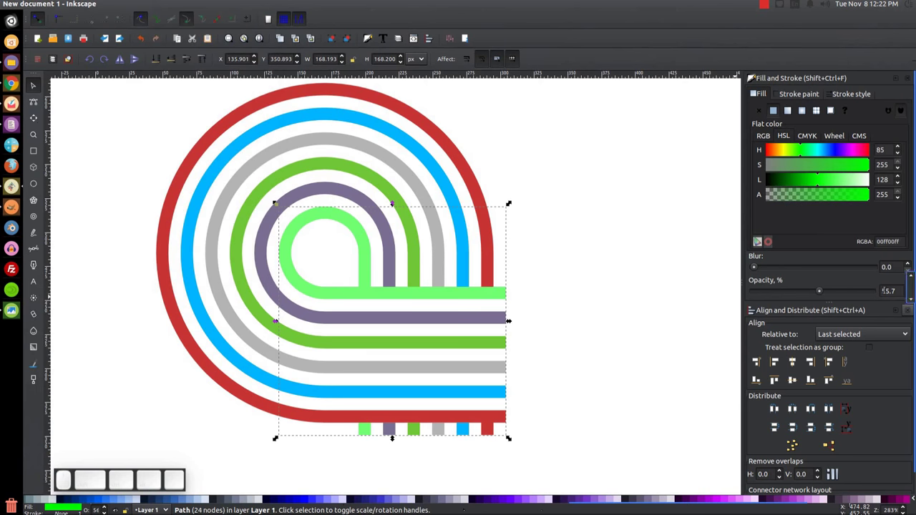
# Make the innermost loop fully opaque and fill it with the red C83737 sampled from the outermost loop.
pyautogui.moveTo(819, 290); pyautogui.dragTo(876, 291)
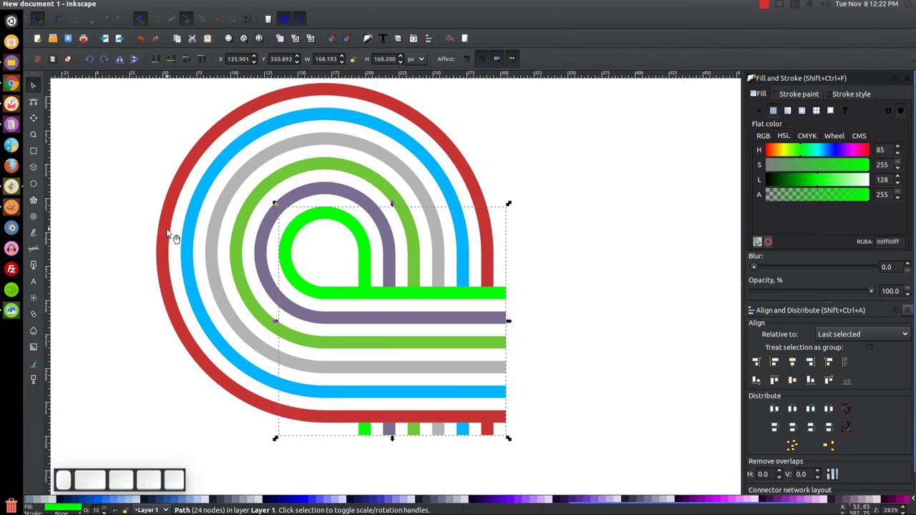
pyautogui.press('F7')
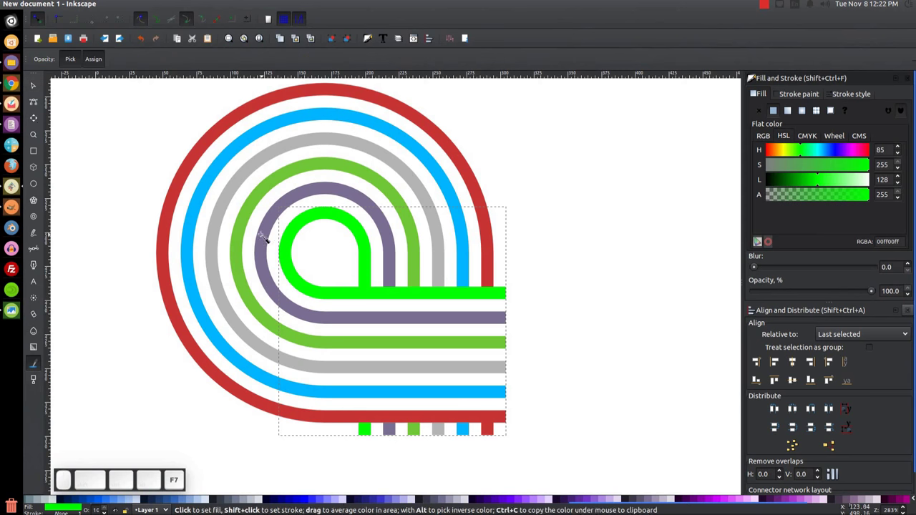
pyautogui.click(169, 203)
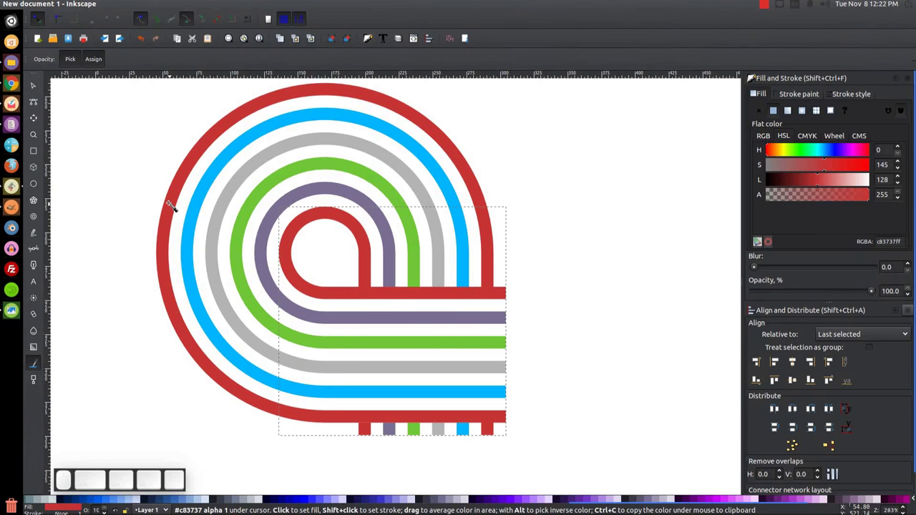
pyautogui.click(35, 91)
# Group all six colored loops into one object.
pyautogui.scroll(1, 573, 275)
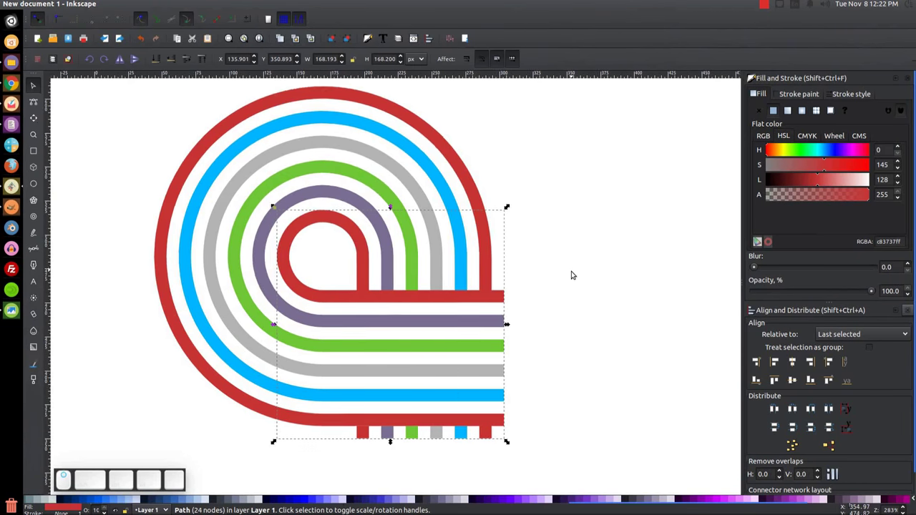
pyautogui.press('1')
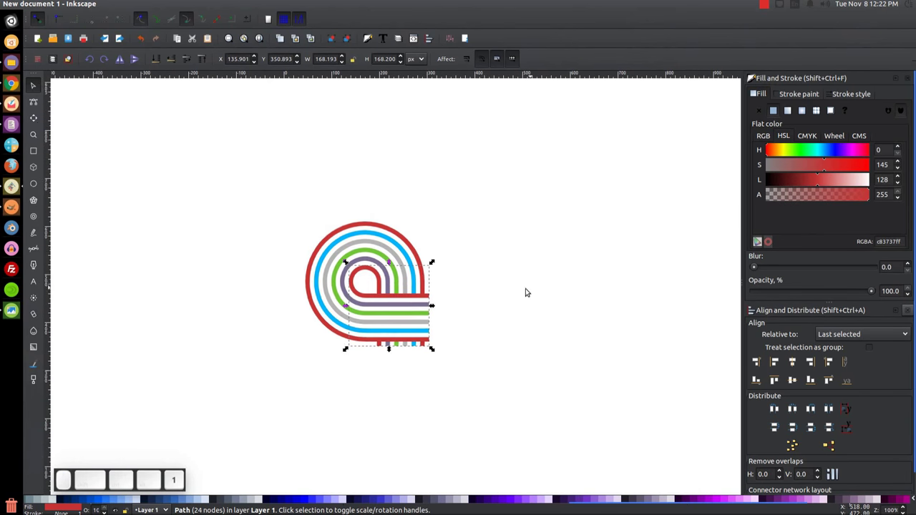
pyautogui.moveTo(633, 418); pyautogui.dragTo(203, 111)
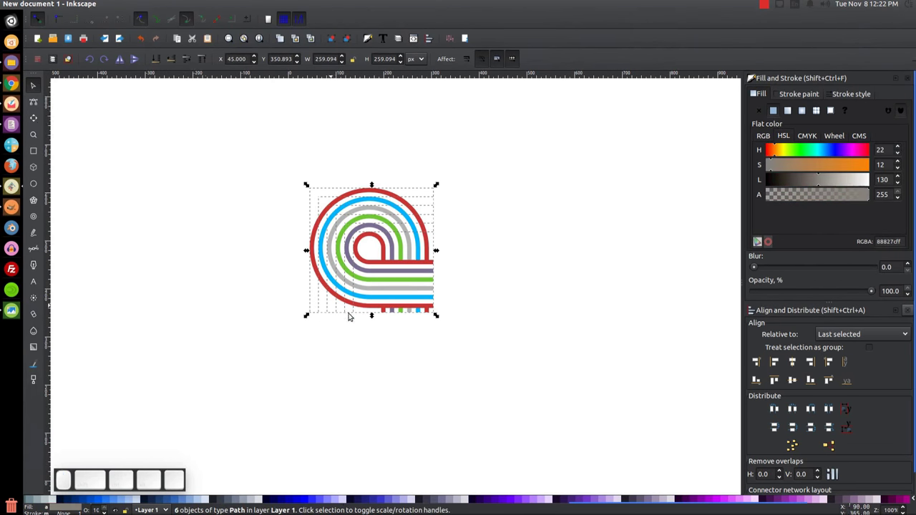
pyautogui.click(330, 38)
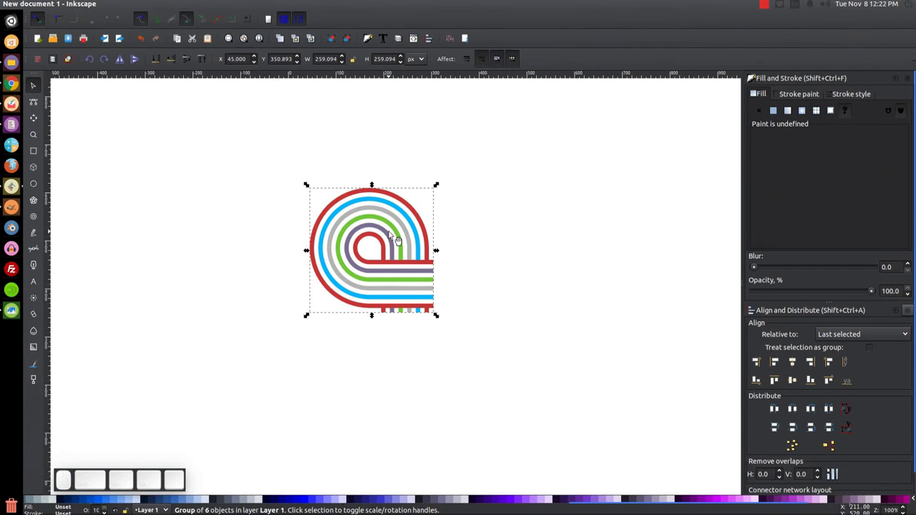
# Duplicate the loop group, rotate the copy 90 degrees clockwise and place it to the right of the original.
pyautogui.hotkey('ctrl', 'd')
pyautogui.click(104, 60)
pyautogui.moveTo(322, 237); pyautogui.dragTo(488, 247)
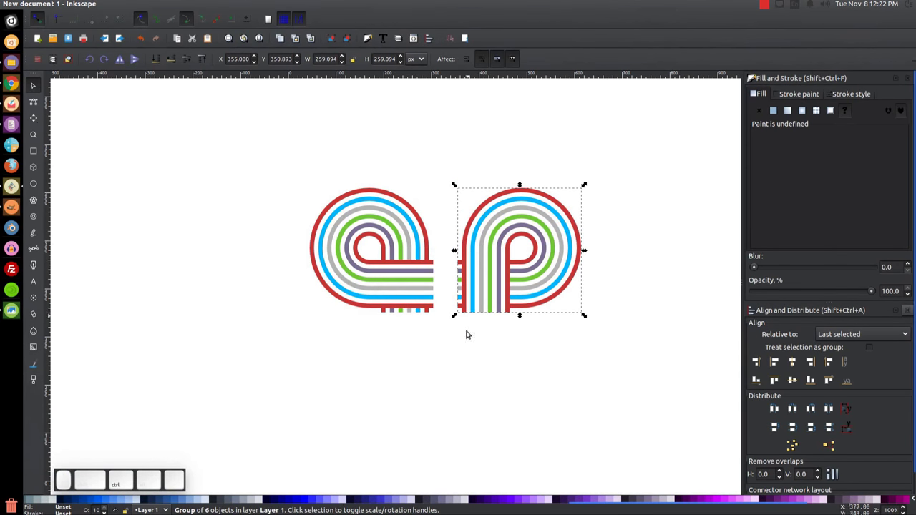
# Align the rotated copy's left edge to the right edge of the original loop group, and group the two.
pyautogui.press('shift')
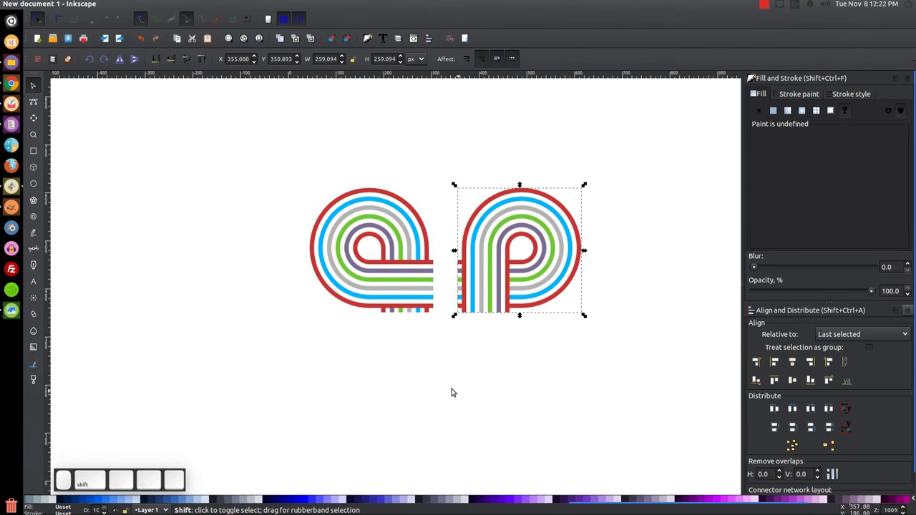
pyautogui.keyDown('shift'); pyautogui.click(349, 204); pyautogui.keyUp('shift')
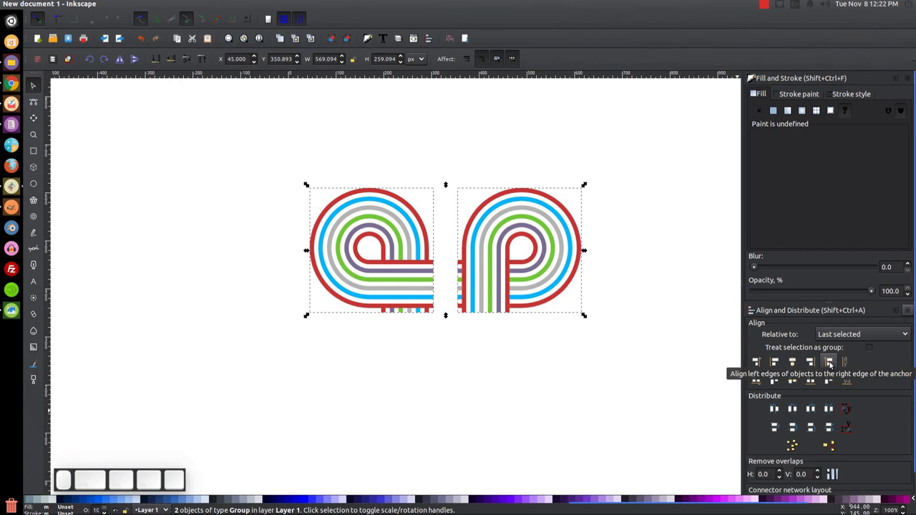
pyautogui.click(829, 363)
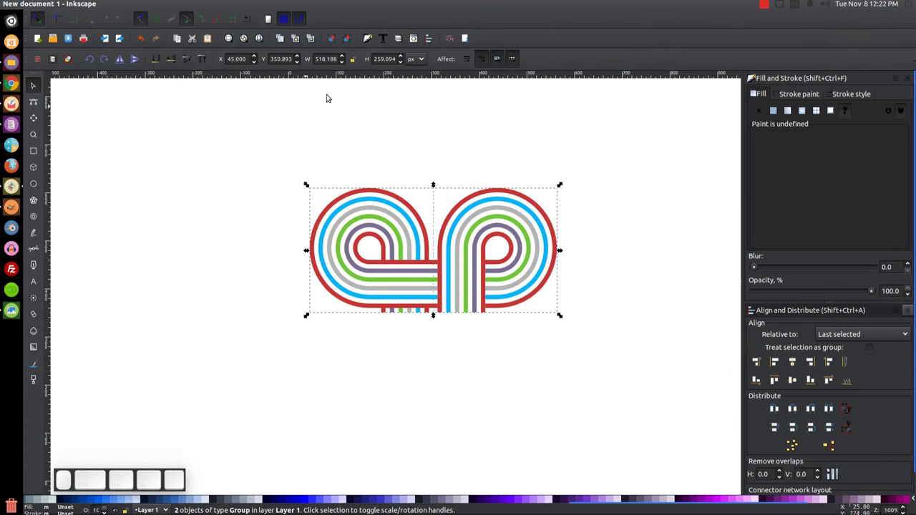
pyautogui.click(332, 39)
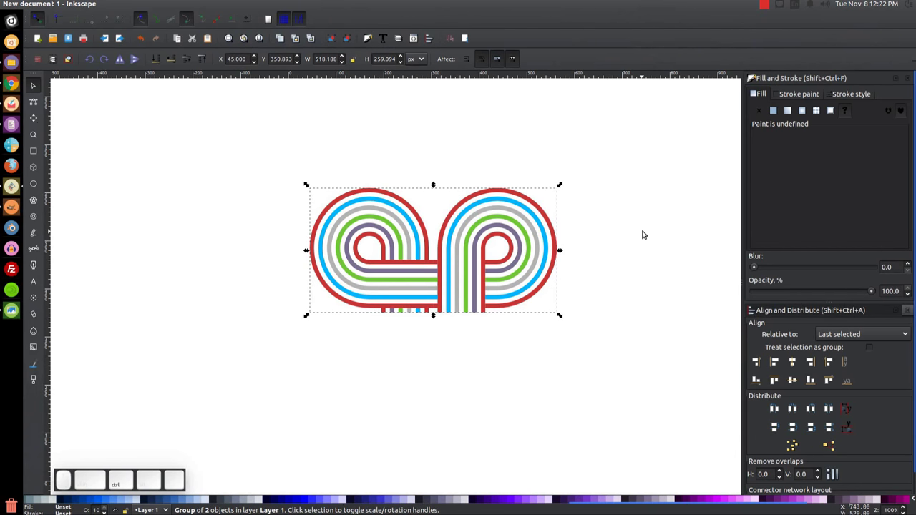
# Duplicate the two-loop group, flip the copy horizontally and vertically, and move it straight down below the original.
pyautogui.click(120, 60)
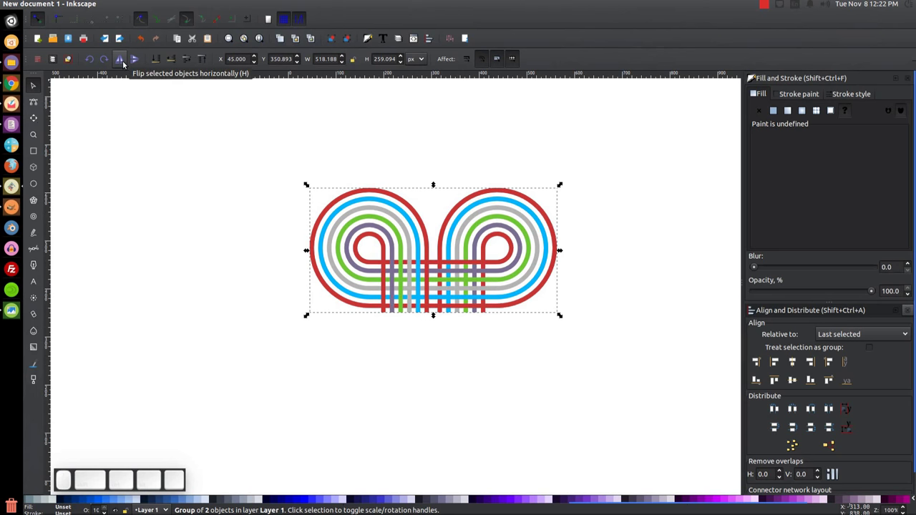
pyautogui.click(135, 60)
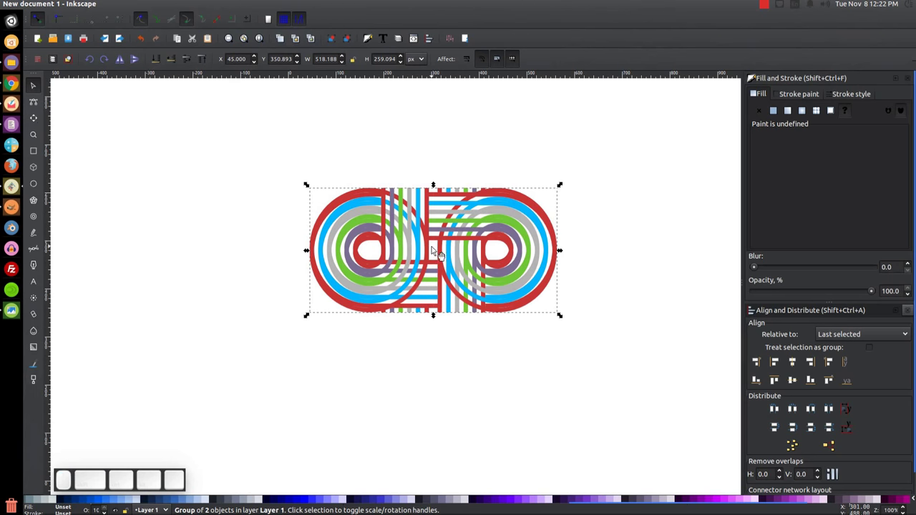
pyautogui.moveTo(458, 213); pyautogui.dragTo(481, 371)
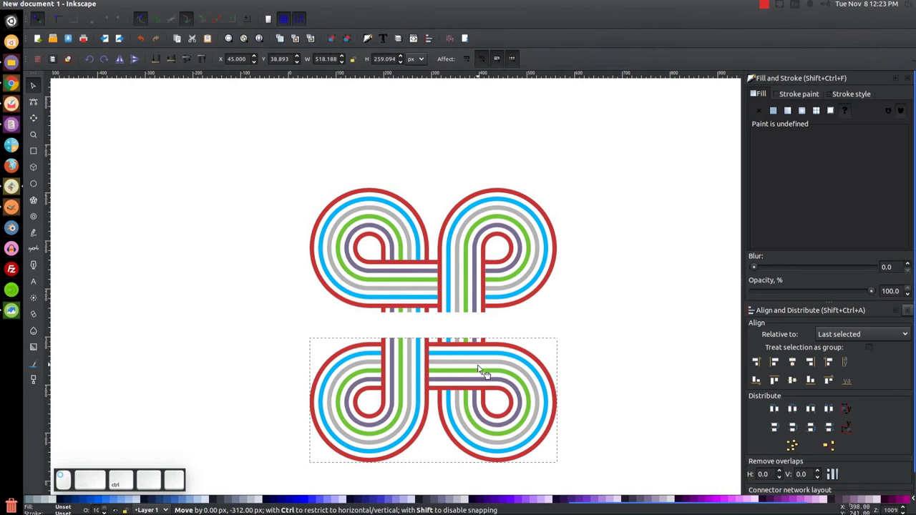
# Align the lower pair's top edge to the bottom edge of the upper pair, and group both pairs.
pyautogui.press('shift')
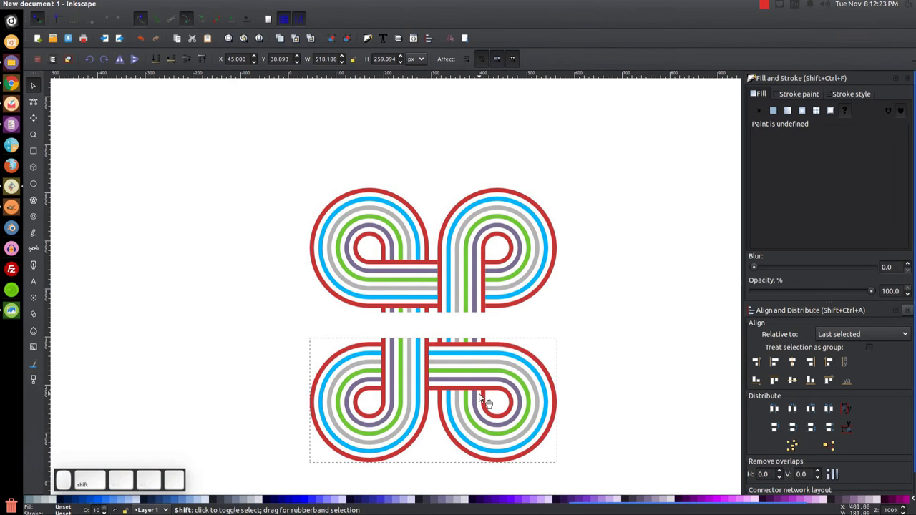
pyautogui.keyDown('shift'); pyautogui.click(472, 289); pyautogui.keyUp('shift')
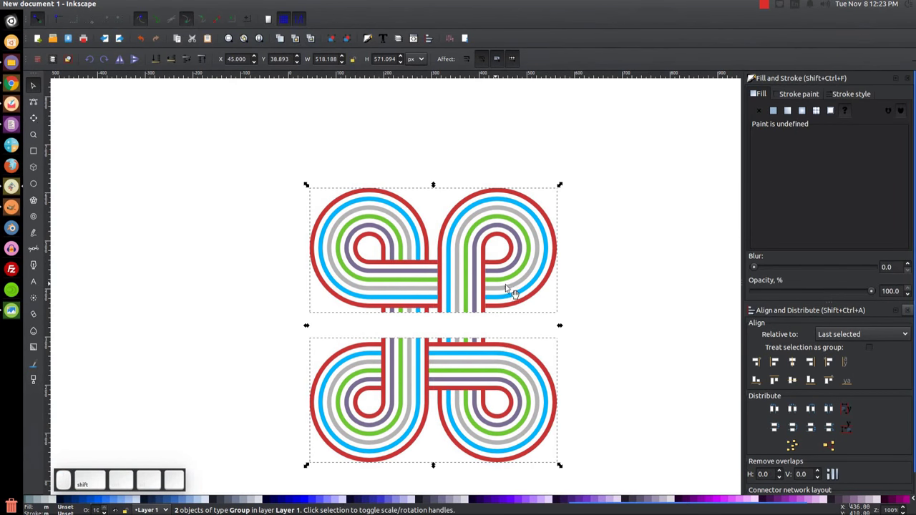
pyautogui.click(828, 381)
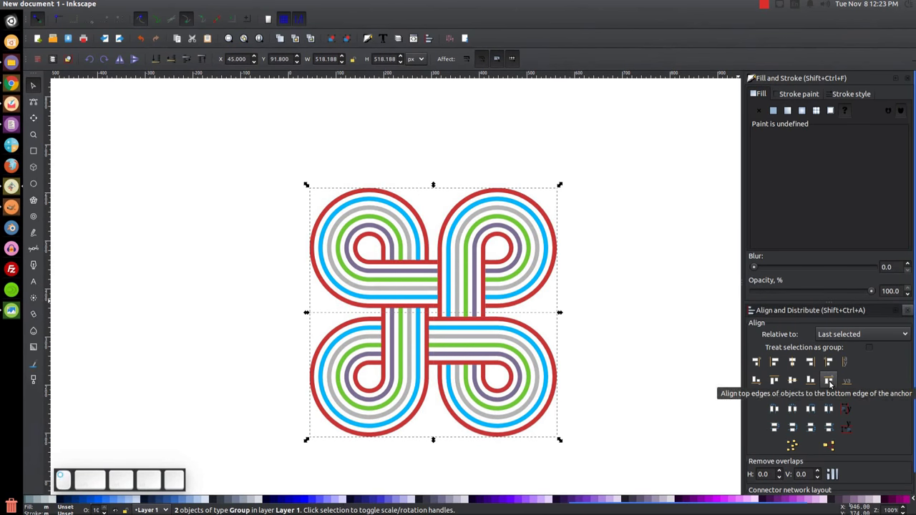
pyautogui.moveTo(666, 352); pyautogui.dragTo(645, 297)
pyautogui.moveTo(697, 432); pyautogui.dragTo(172, 95)
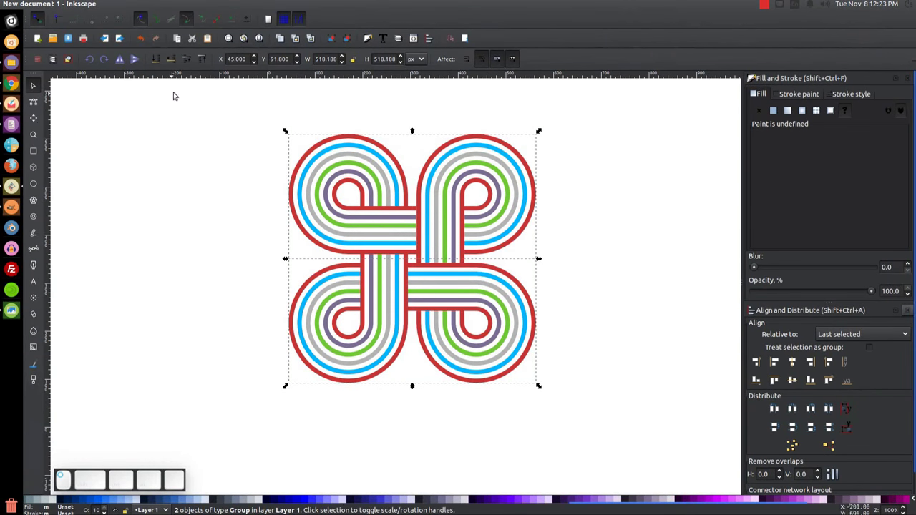
pyautogui.click(330, 37)
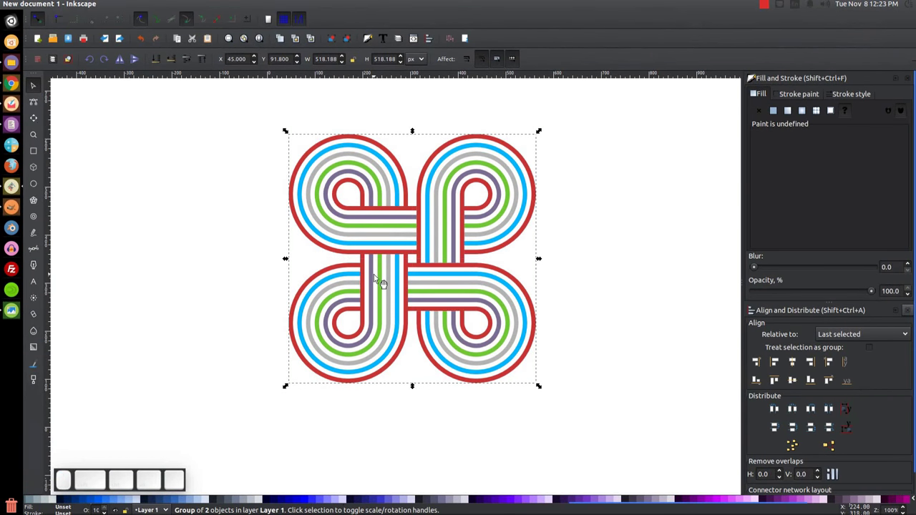
# Rotate the complete four-loop design 45 degrees and scale it down proportionally to about 331 px wide.
pyautogui.click(357, 184)
pyautogui.press('ctrl')
pyautogui.moveTo(285, 388); pyautogui.dragTo(408, 410)
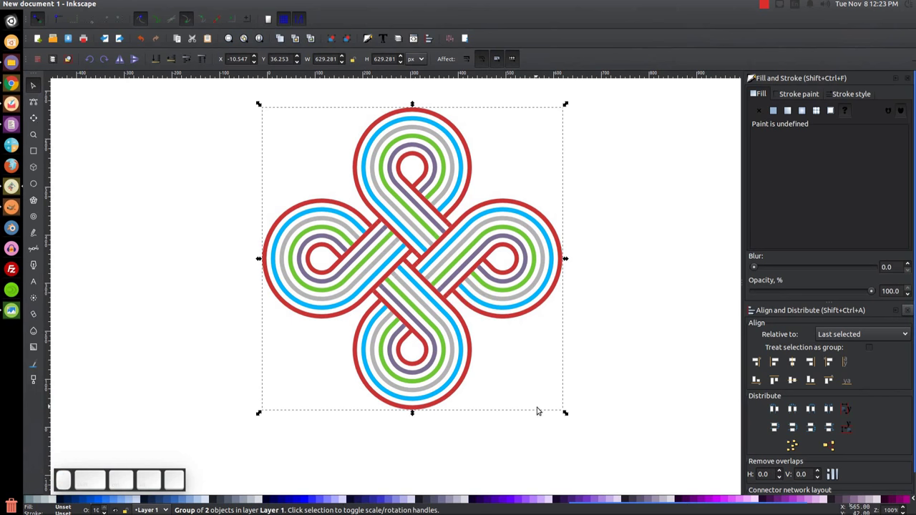
pyautogui.moveTo(564, 414); pyautogui.dragTo(494, 370)
# Place a duplicate of the knot design to the right of the original and fill the copy with 90% Gray.
pyautogui.moveTo(449, 285); pyautogui.dragTo(577, 249)
pyautogui.click(541, 286)
pyautogui.click(379, 247)
pyautogui.hotkey('ctrl', 'd')
pyautogui.scroll(5, 99, 501)
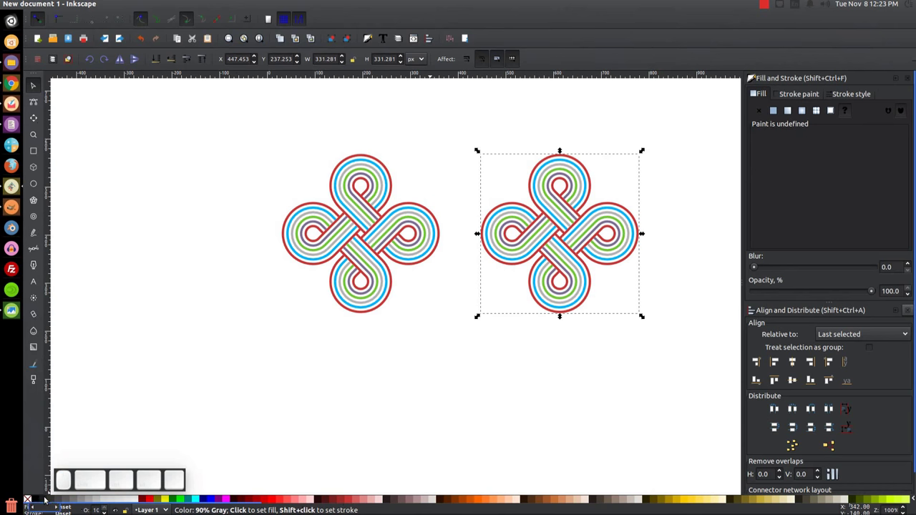
pyautogui.click(40, 499)
pyautogui.click(545, 352)
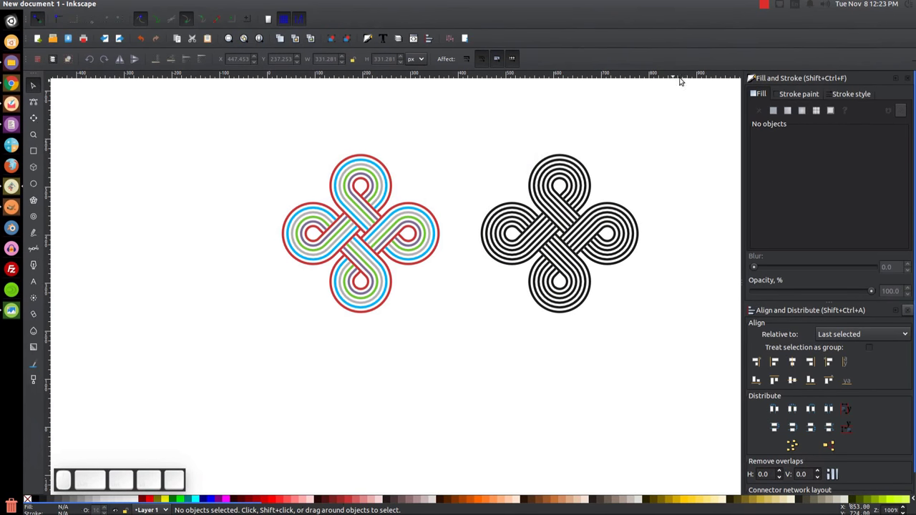
pyautogui.click(764, 9)
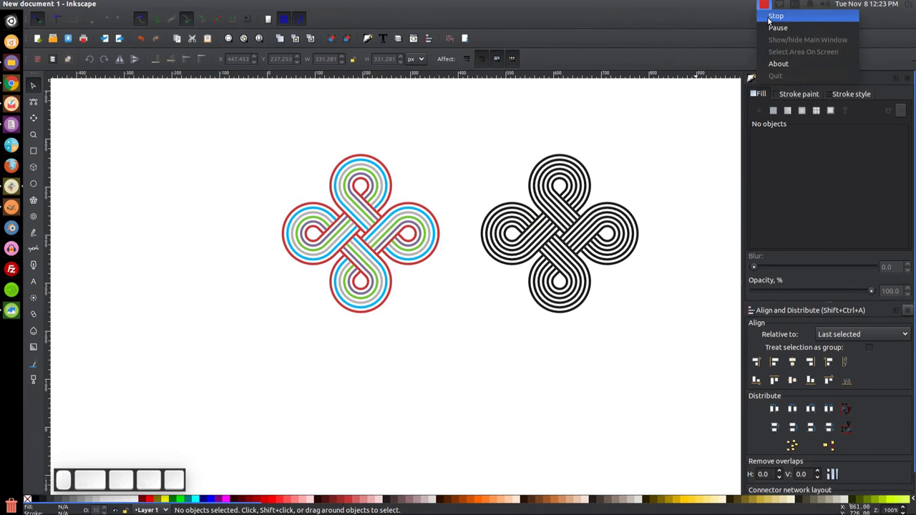